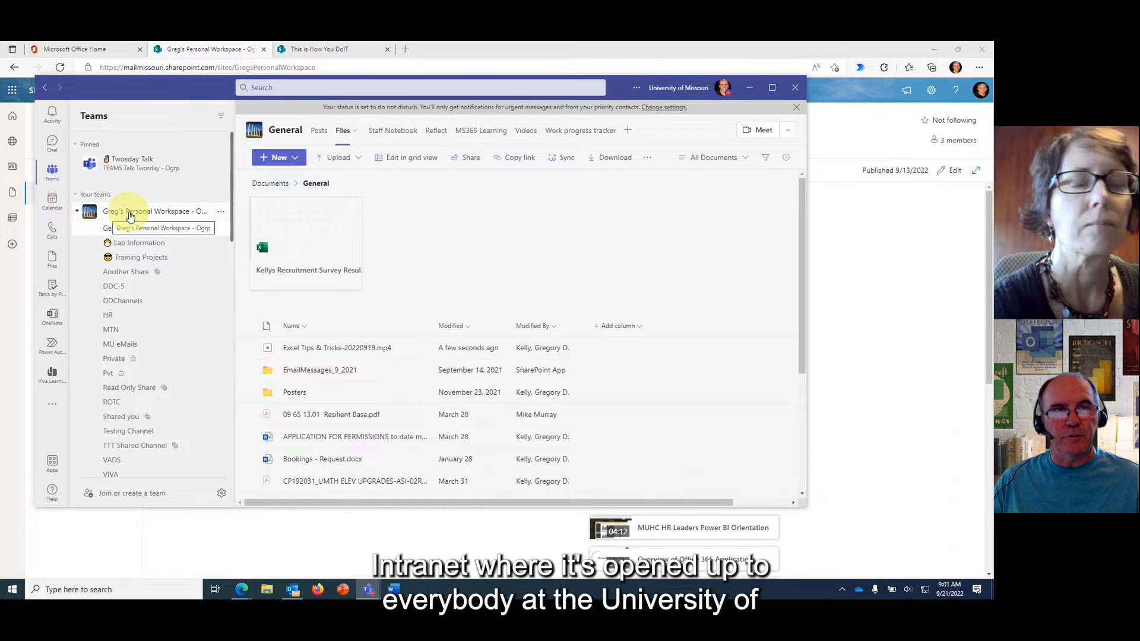
- Switch to the browser, view the MU M365 Training intranet site and return to the private workspace site's home page
{"action": "left_click", "coordinate": [750, 88]}
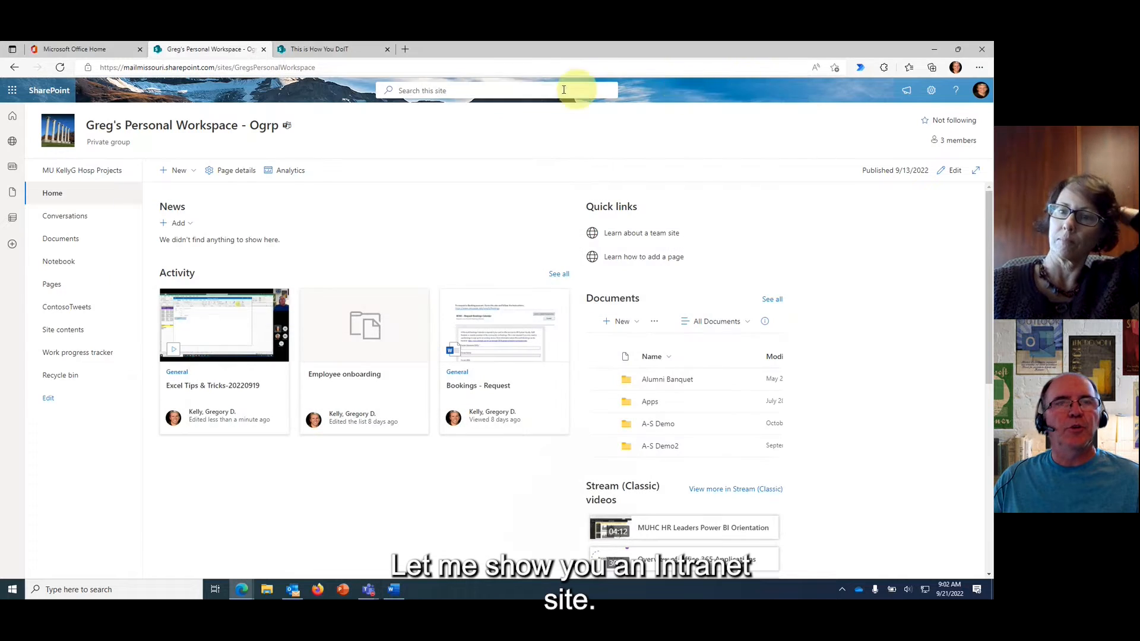
{"action": "left_click", "coordinate": [336, 53]}
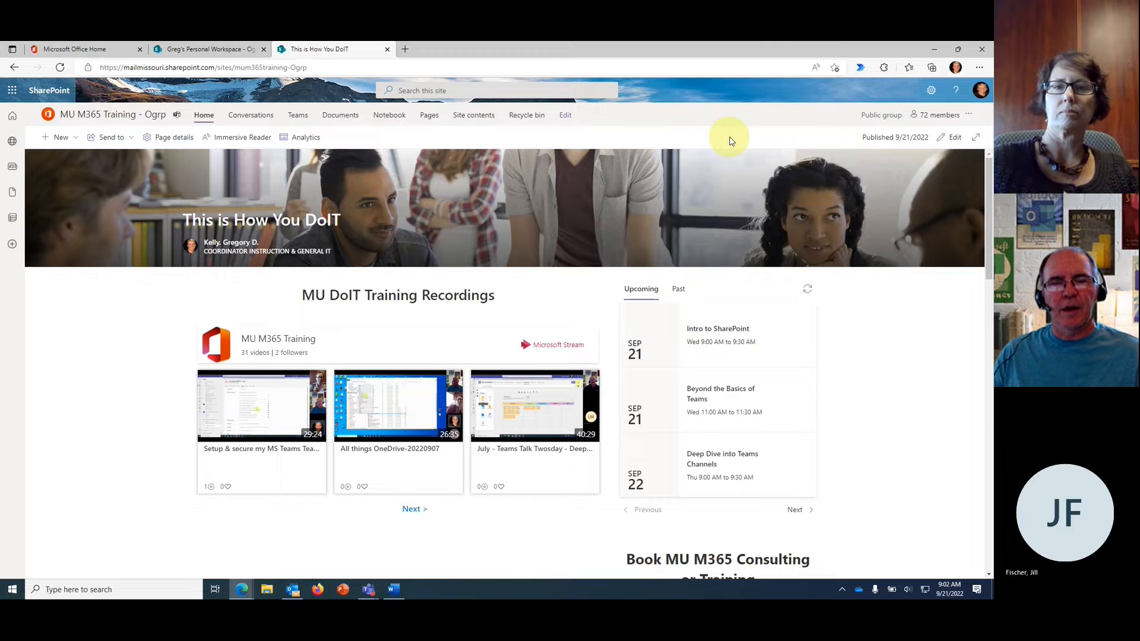
{"action": "left_click", "coordinate": [202, 54]}
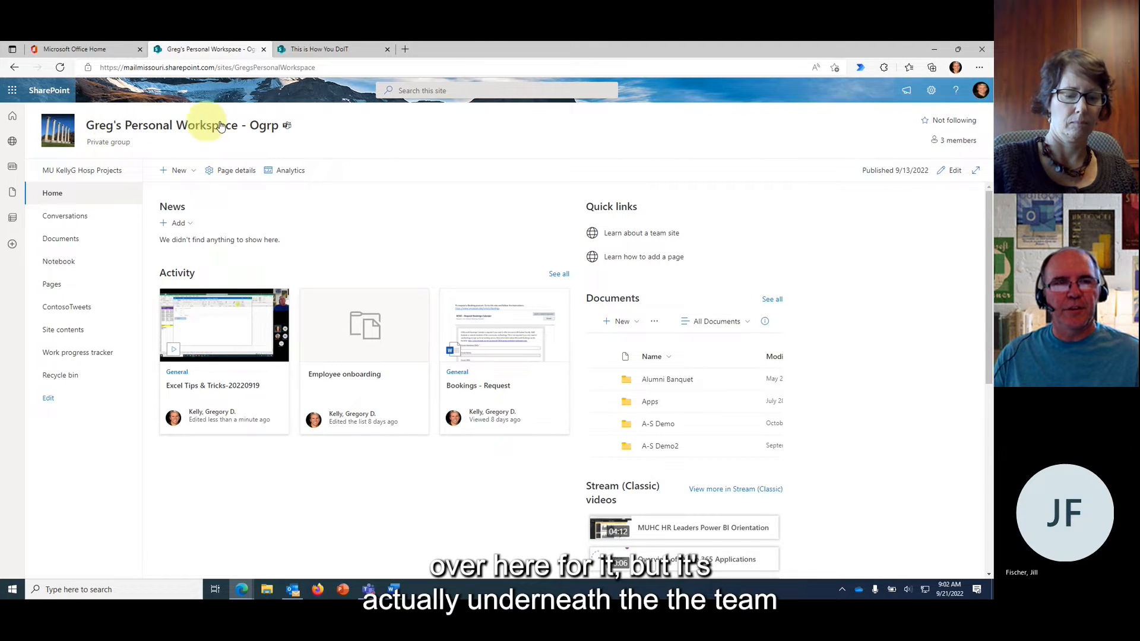
{"action": "mouse_move", "coordinate": [226, 130]}
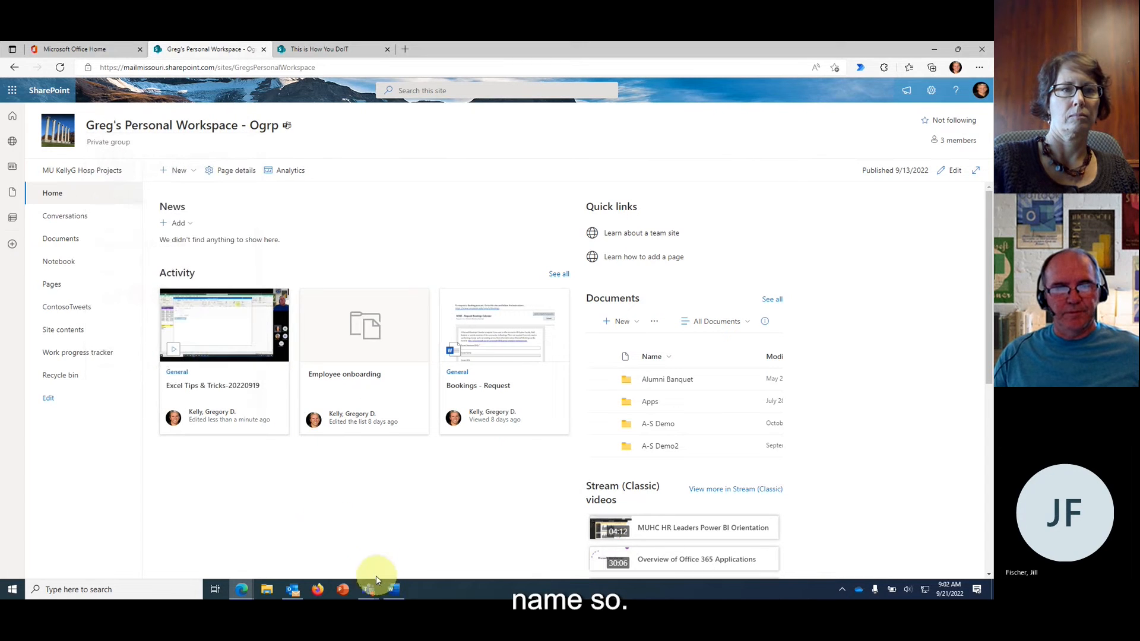
- Switch to Teams to review the personal workspace team's channels, and return to its SharePoint site
{"action": "mouse_move", "coordinate": [361, 579]}
{"action": "left_click", "coordinate": [280, 523]}
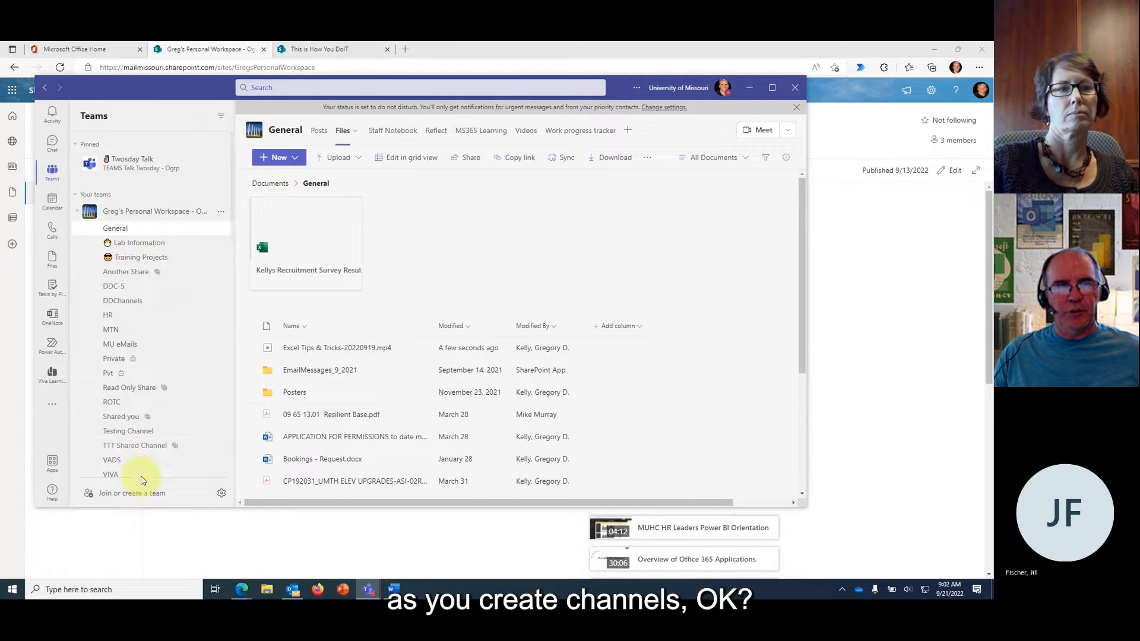
{"action": "left_click", "coordinate": [750, 88]}
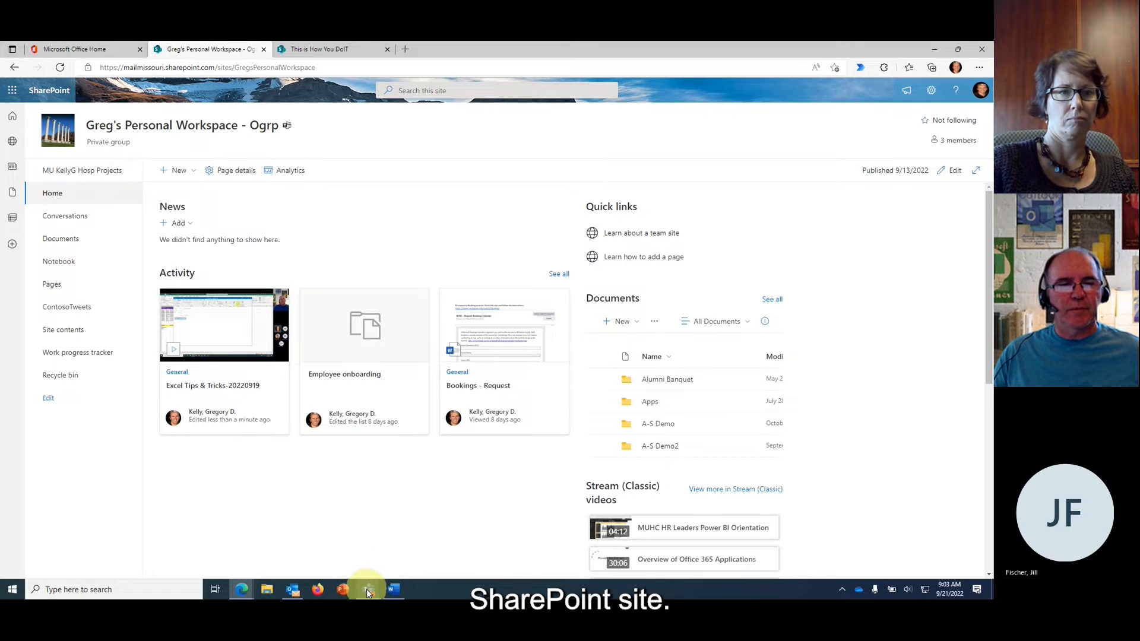
- In Teams, locate the Open in SharePoint command for the General channel's files in both the maximized and the smaller window
{"action": "mouse_move", "coordinate": [366, 589]}
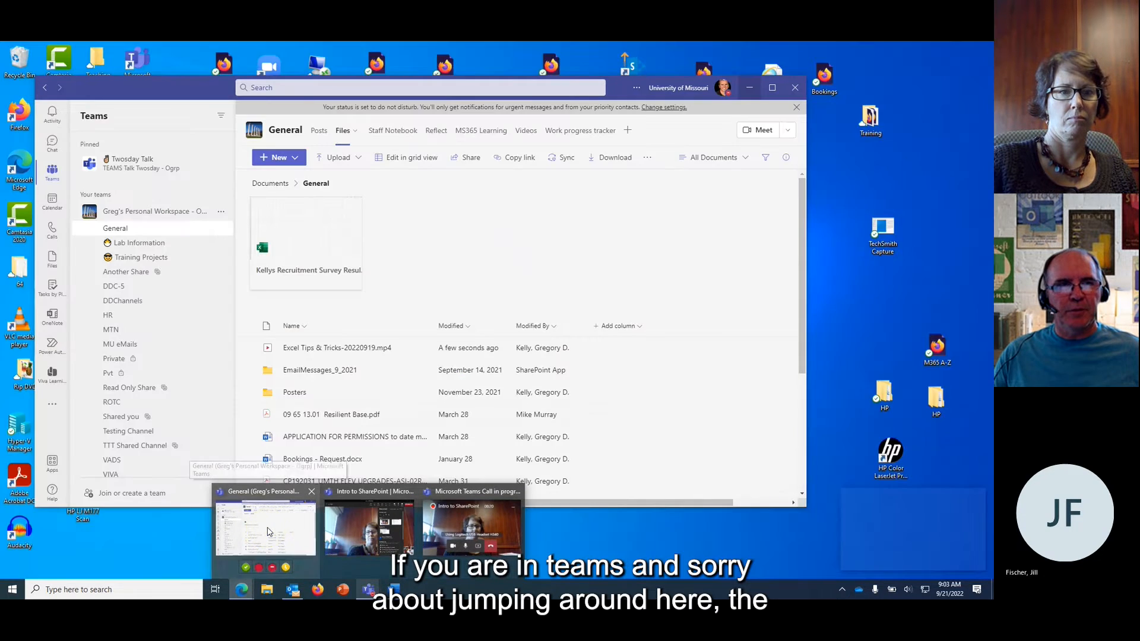
{"action": "left_click", "coordinate": [267, 532]}
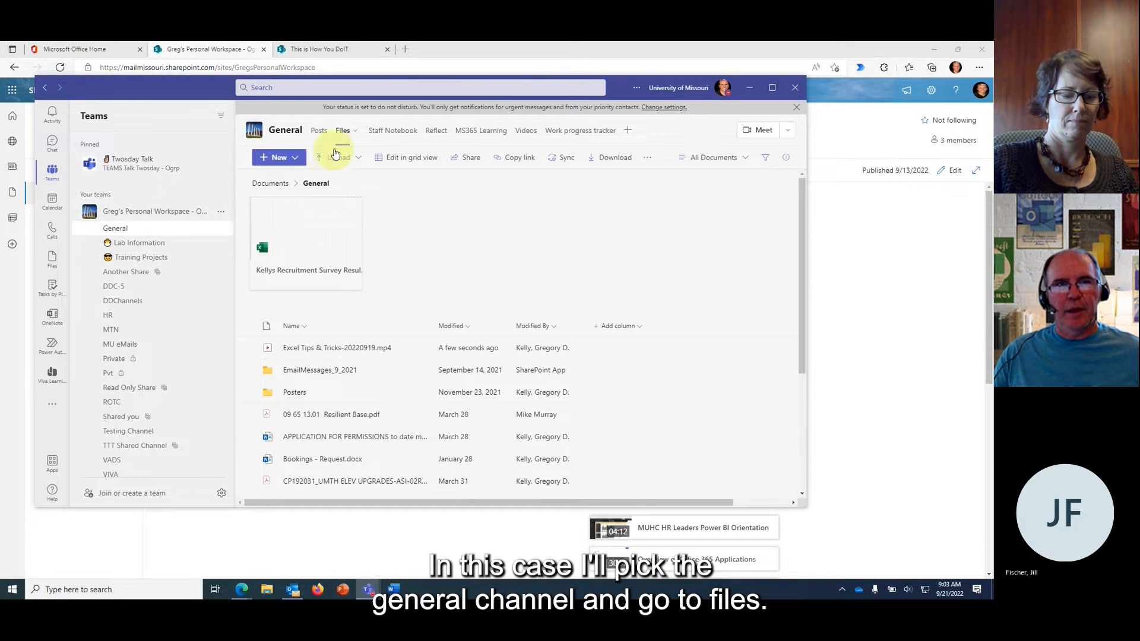
{"action": "left_click", "coordinate": [772, 88]}
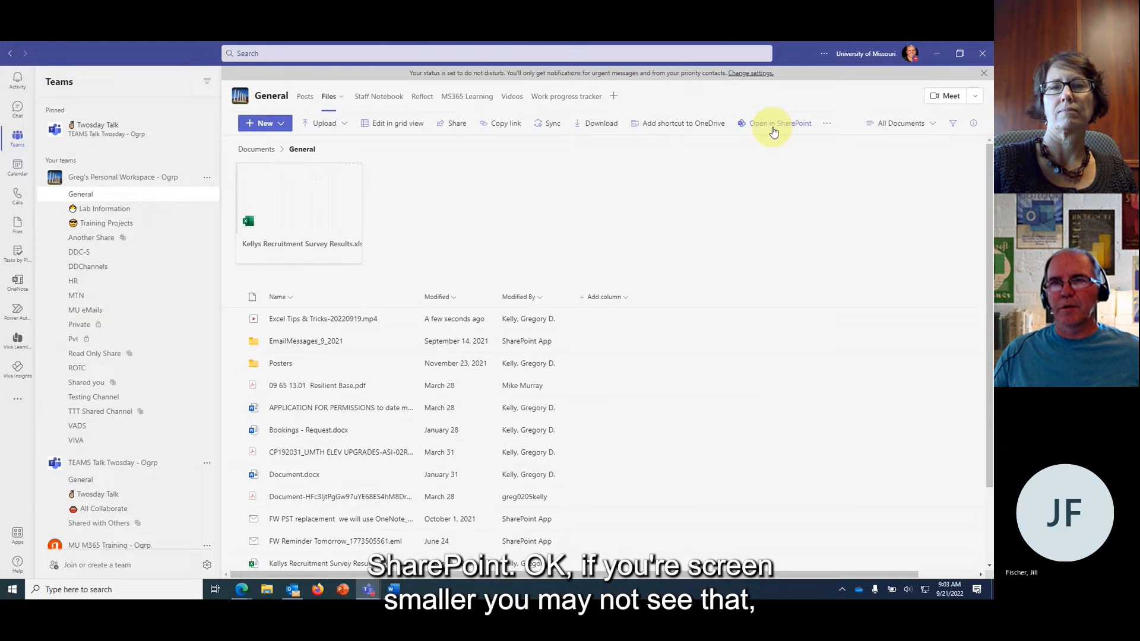
{"action": "left_click", "coordinate": [959, 53]}
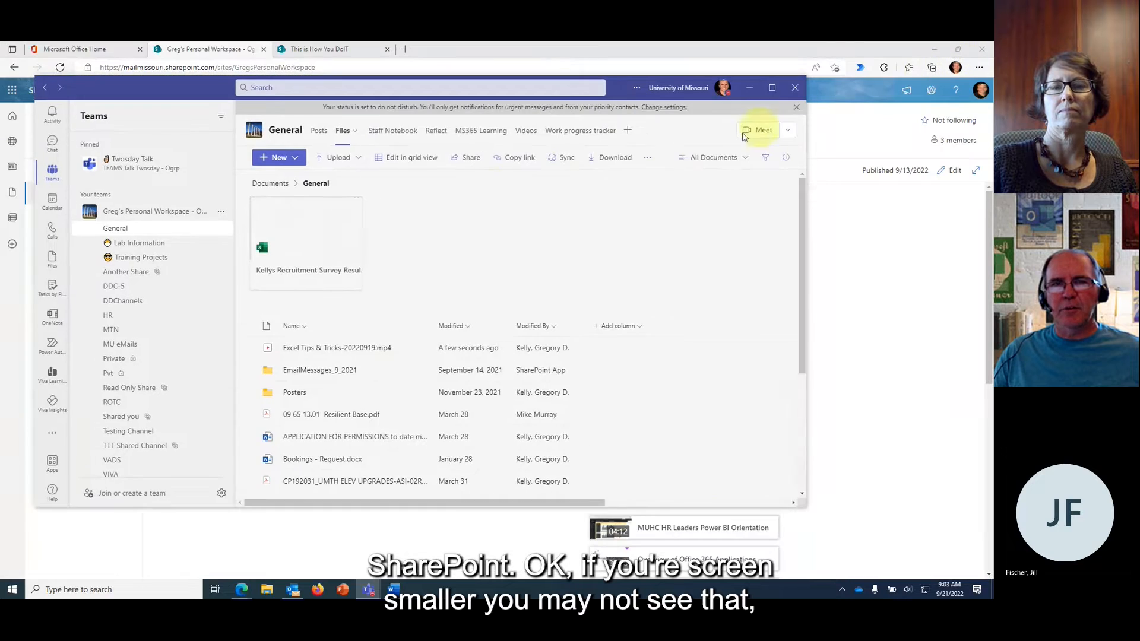
{"action": "left_click", "coordinate": [649, 159]}
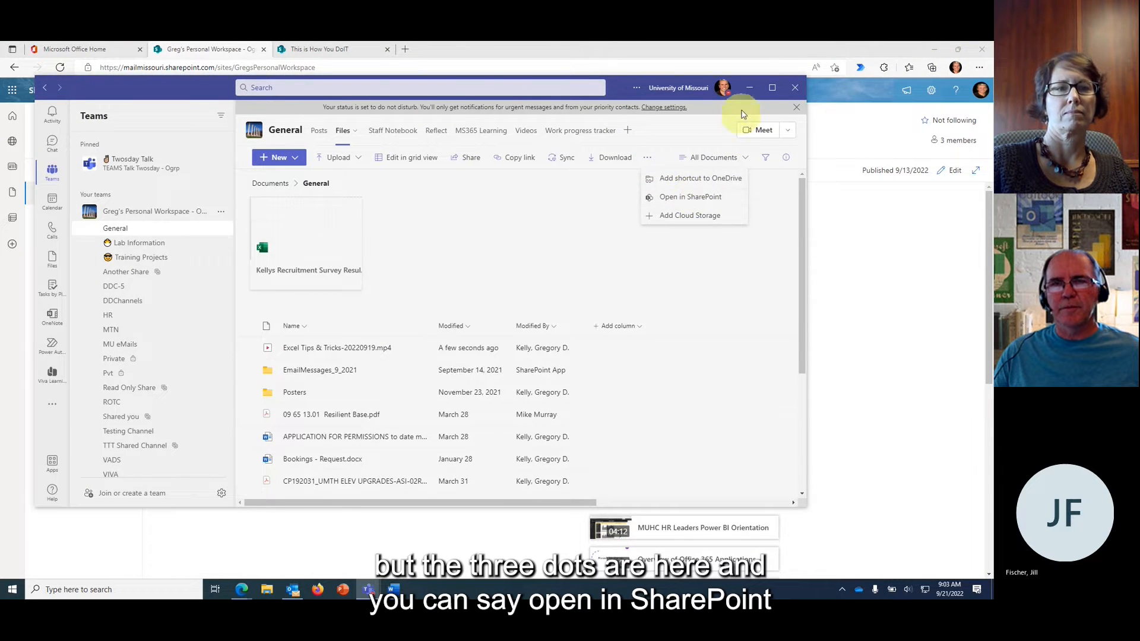
{"action": "left_click", "coordinate": [749, 88]}
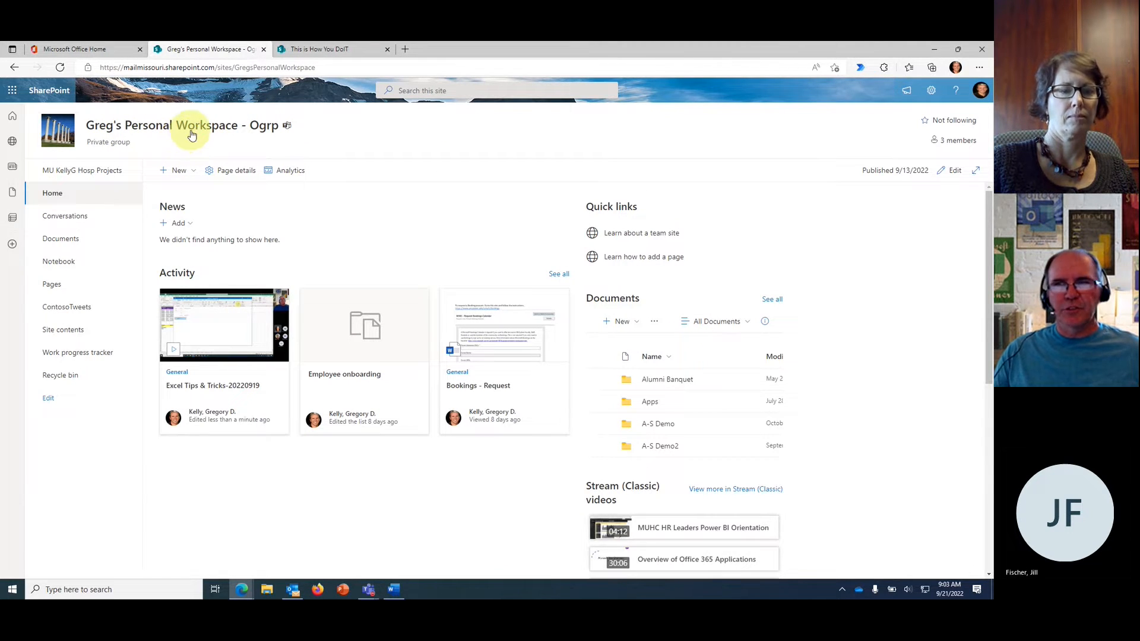
- Put the private site's home page into edit mode and select the Documents web part to show its editing controls
{"action": "mouse_move", "coordinate": [207, 129]}
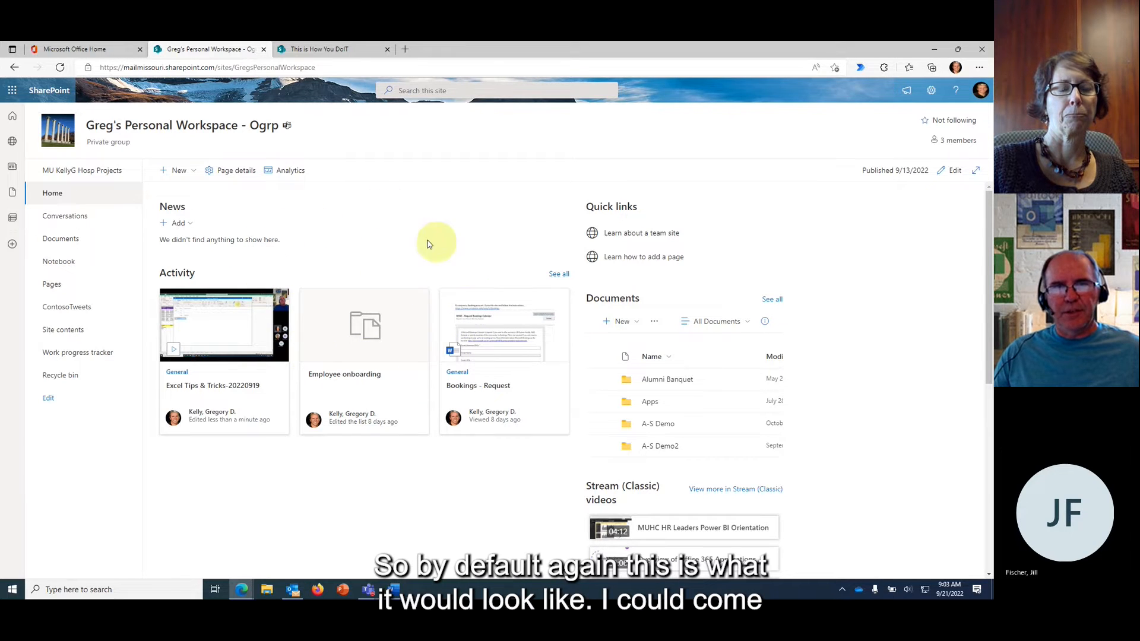
{"action": "left_click", "coordinate": [952, 172]}
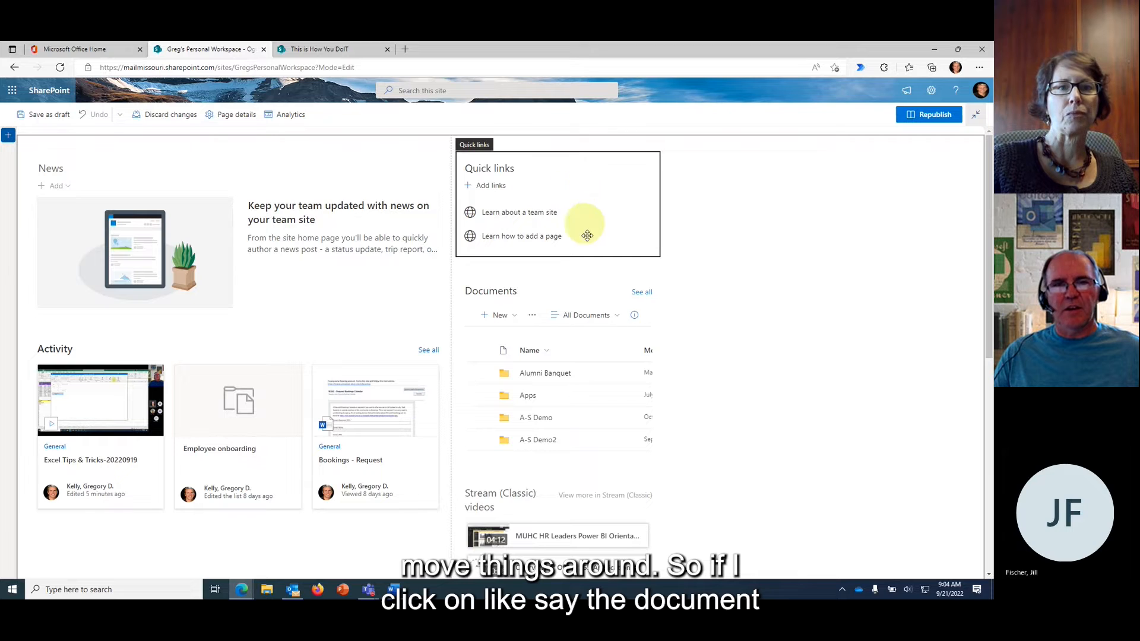
{"action": "left_click", "coordinate": [581, 298]}
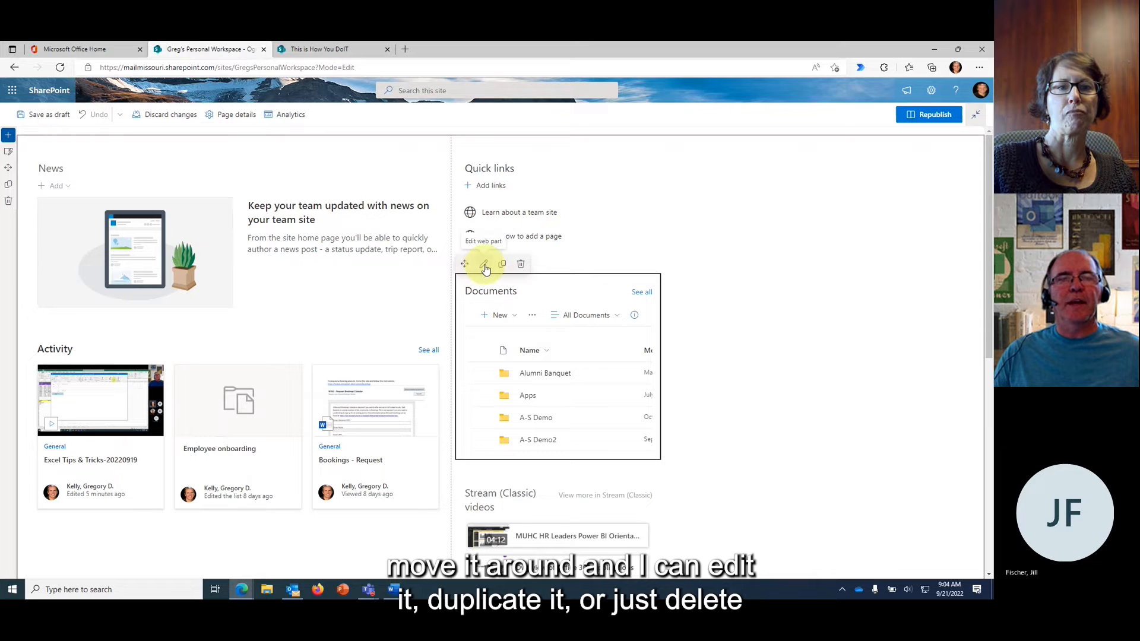
{"action": "left_click", "coordinate": [593, 293]}
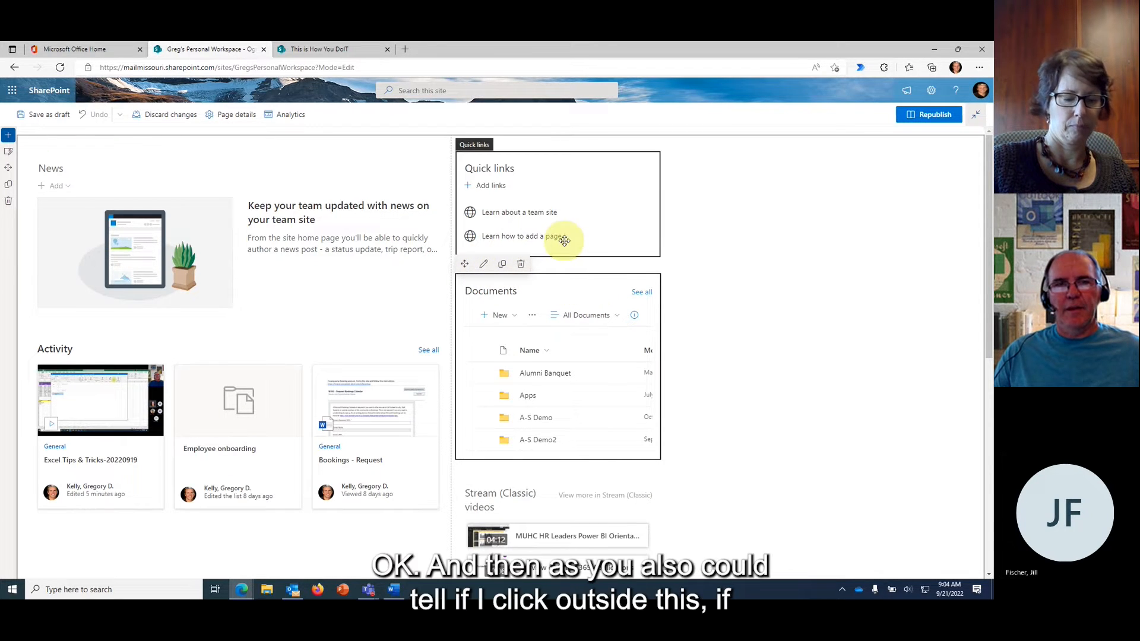
{"action": "left_click", "coordinate": [855, 204]}
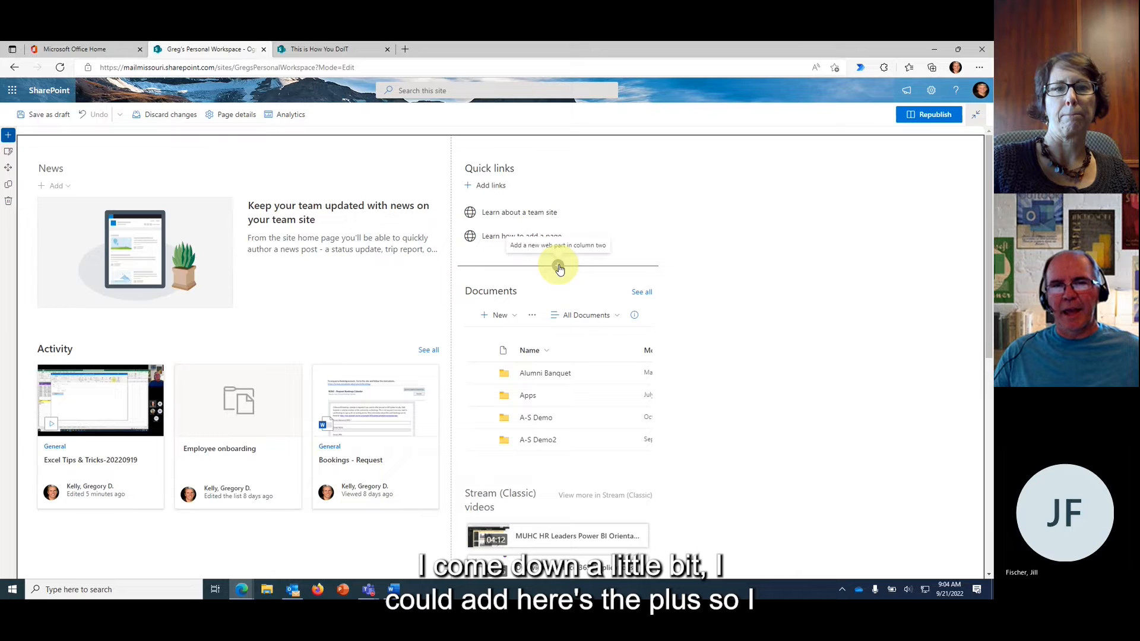
- Browse the web parts available for insertion below Quick links without adding one, and republish the home page
{"action": "left_click", "coordinate": [559, 267]}
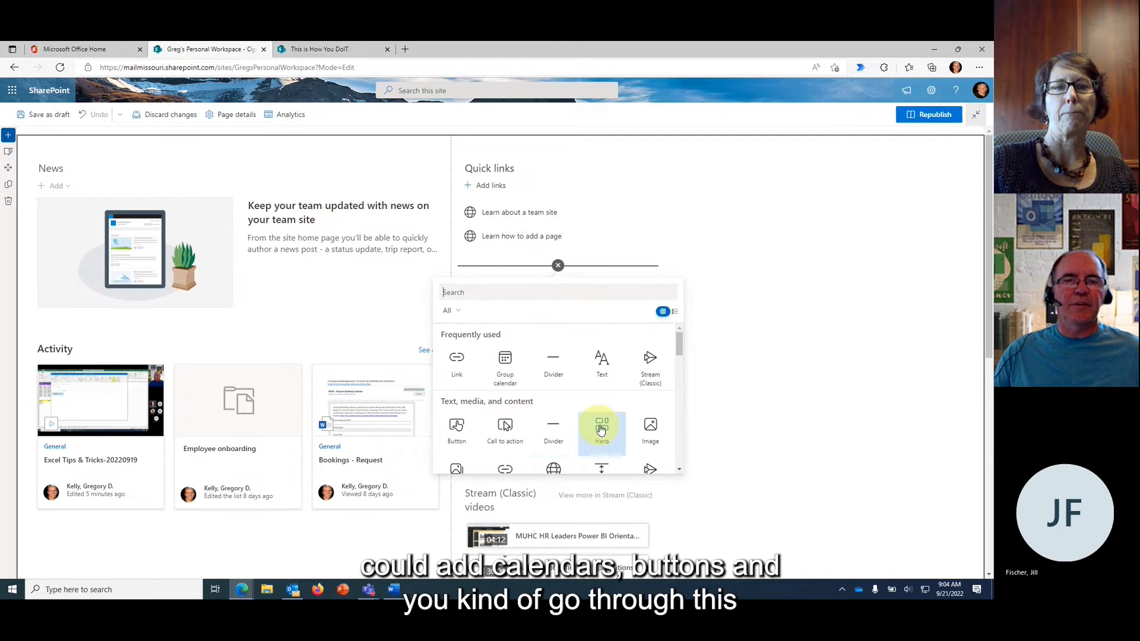
{"action": "scroll", "coordinate": [597, 421], "scroll_direction": "down", "scroll_amount": 6}
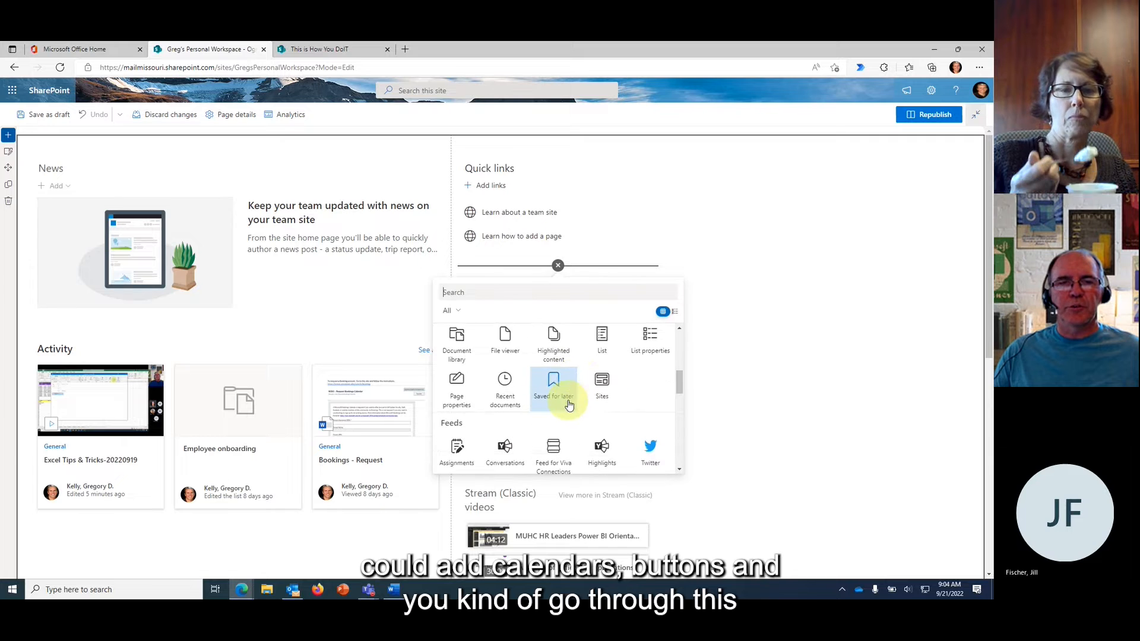
{"action": "scroll", "coordinate": [576, 409], "scroll_direction": "down", "scroll_amount": 3}
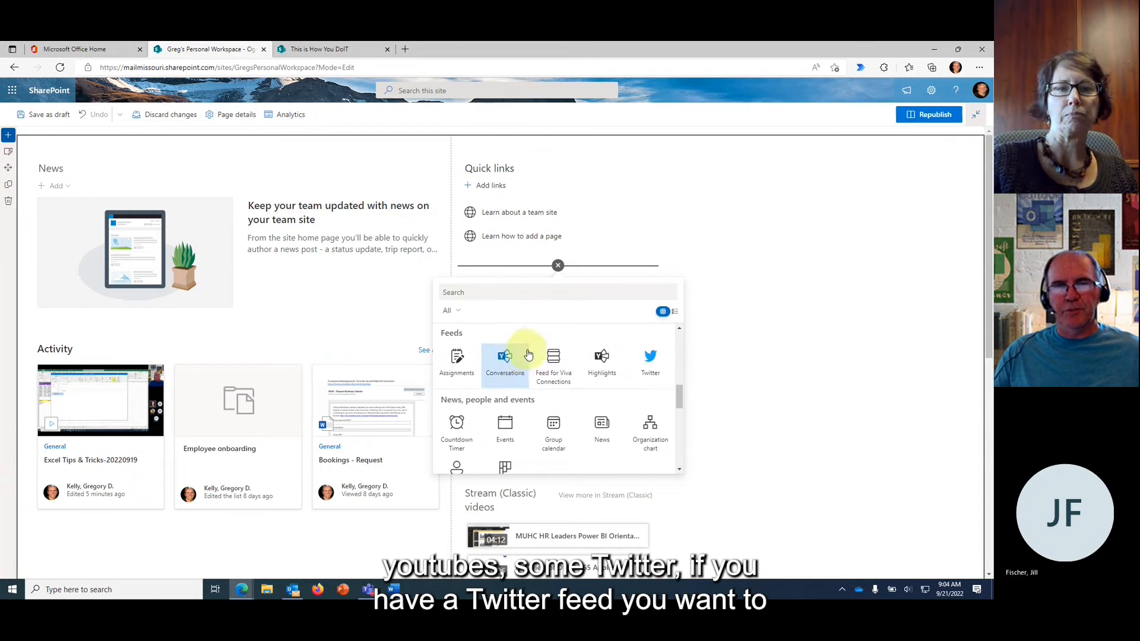
{"action": "scroll", "coordinate": [561, 365], "scroll_direction": "down", "scroll_amount": 2}
{"action": "scroll", "coordinate": [568, 375], "scroll_direction": "down", "scroll_amount": 1}
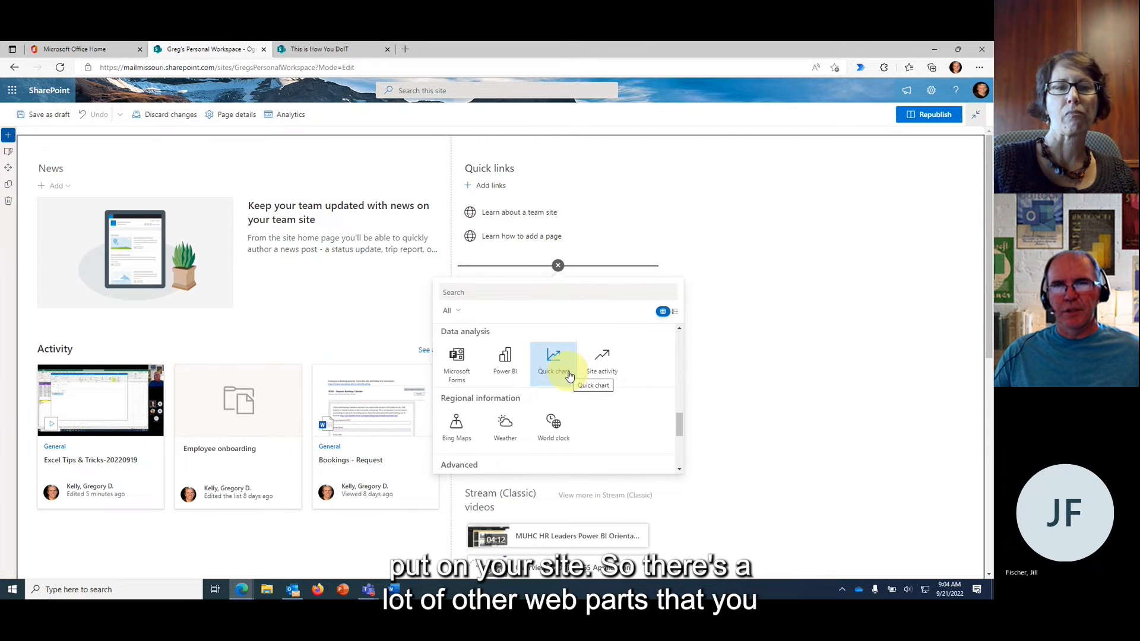
{"action": "left_click", "coordinate": [905, 271]}
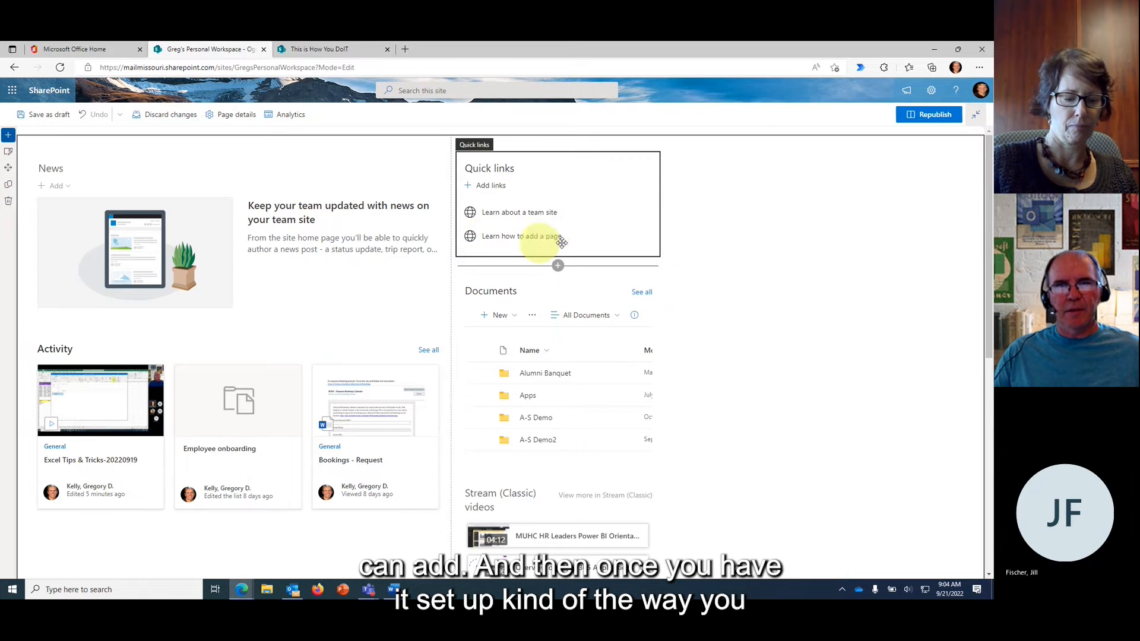
{"action": "left_click", "coordinate": [932, 117]}
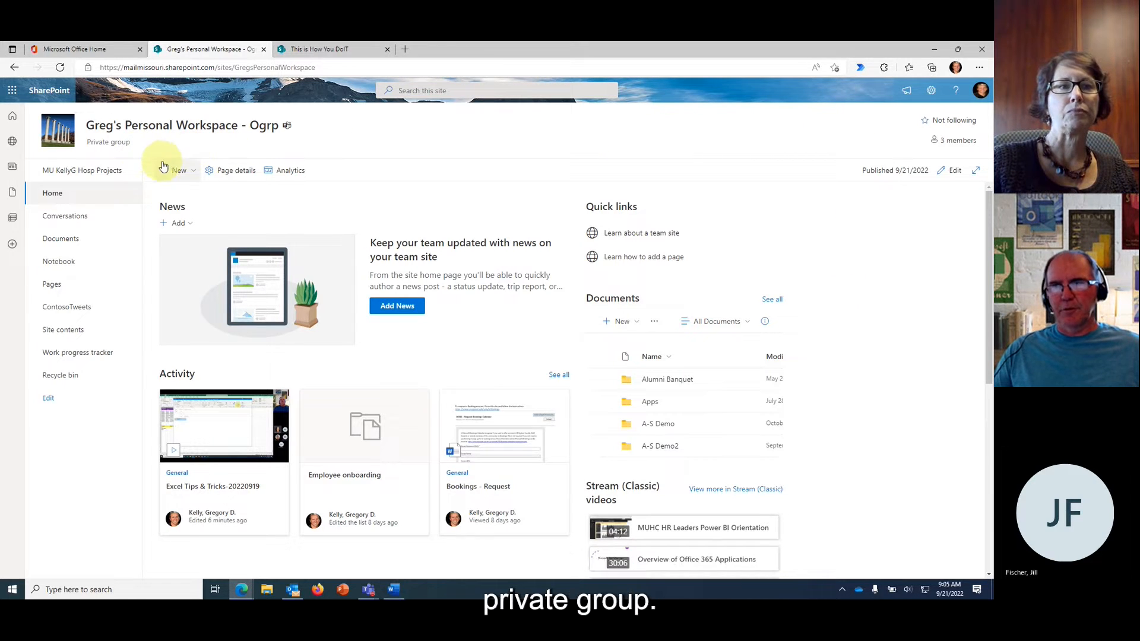
- Open the site permissions and review the access of the site owners, members and visitors in turn
{"action": "left_click", "coordinate": [931, 92]}
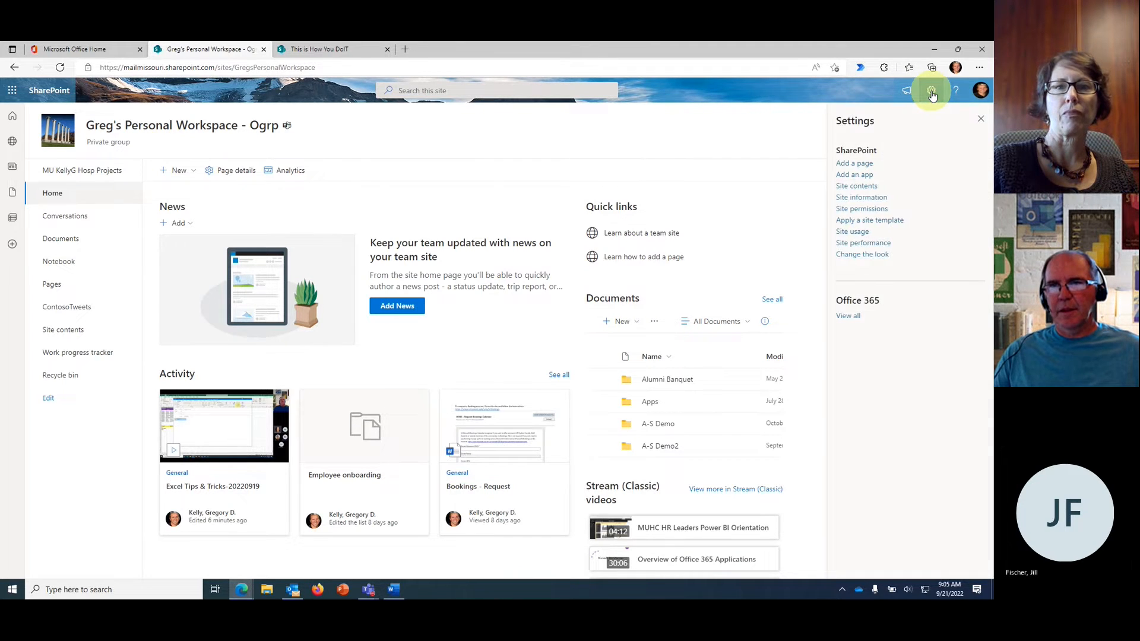
{"action": "left_click", "coordinate": [876, 212]}
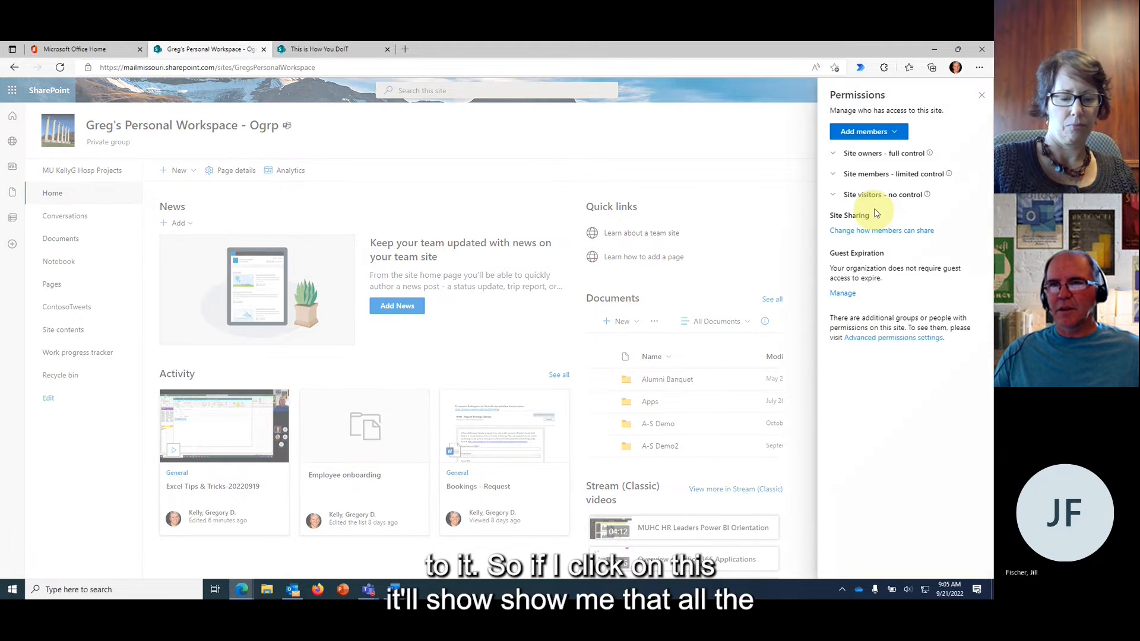
{"action": "left_click", "coordinate": [833, 155]}
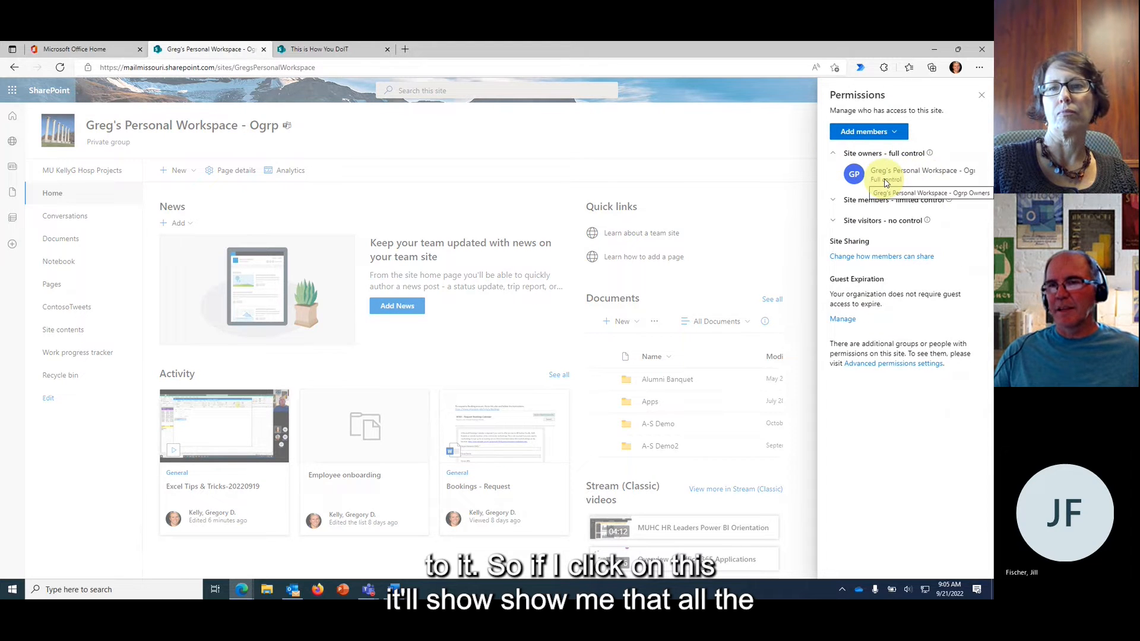
{"action": "left_click", "coordinate": [834, 157]}
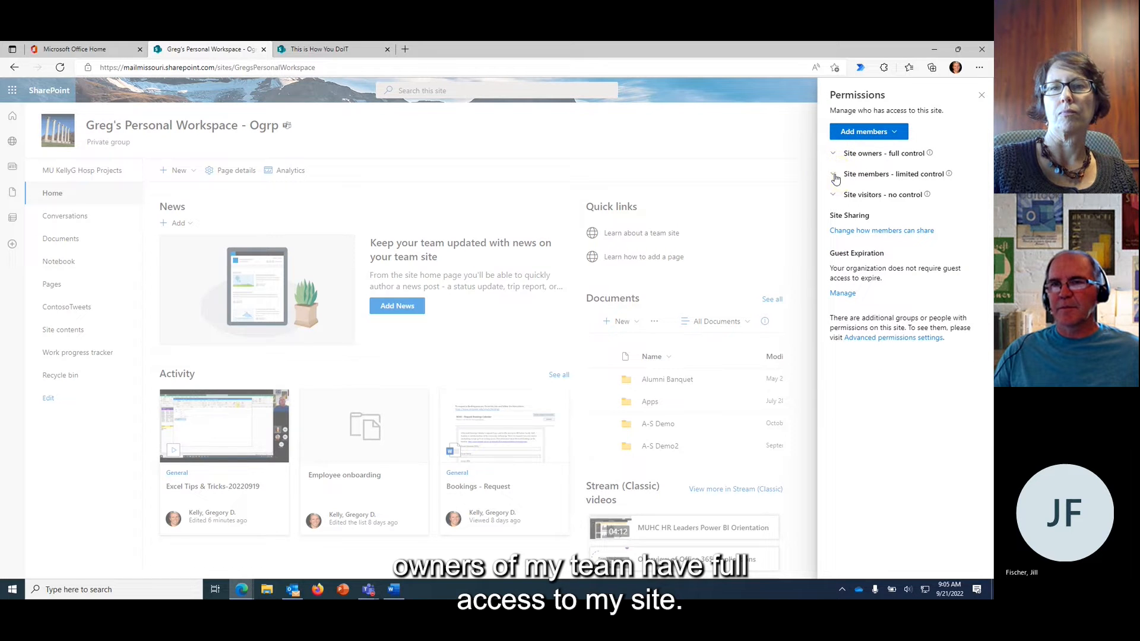
{"action": "left_click", "coordinate": [834, 175]}
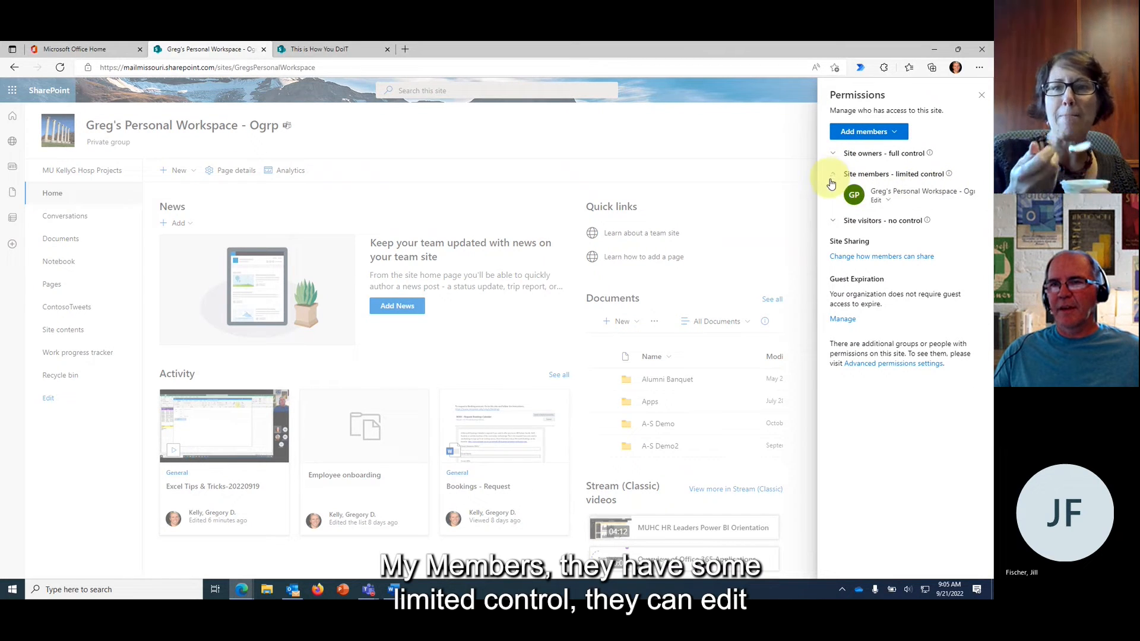
{"action": "left_click", "coordinate": [834, 176]}
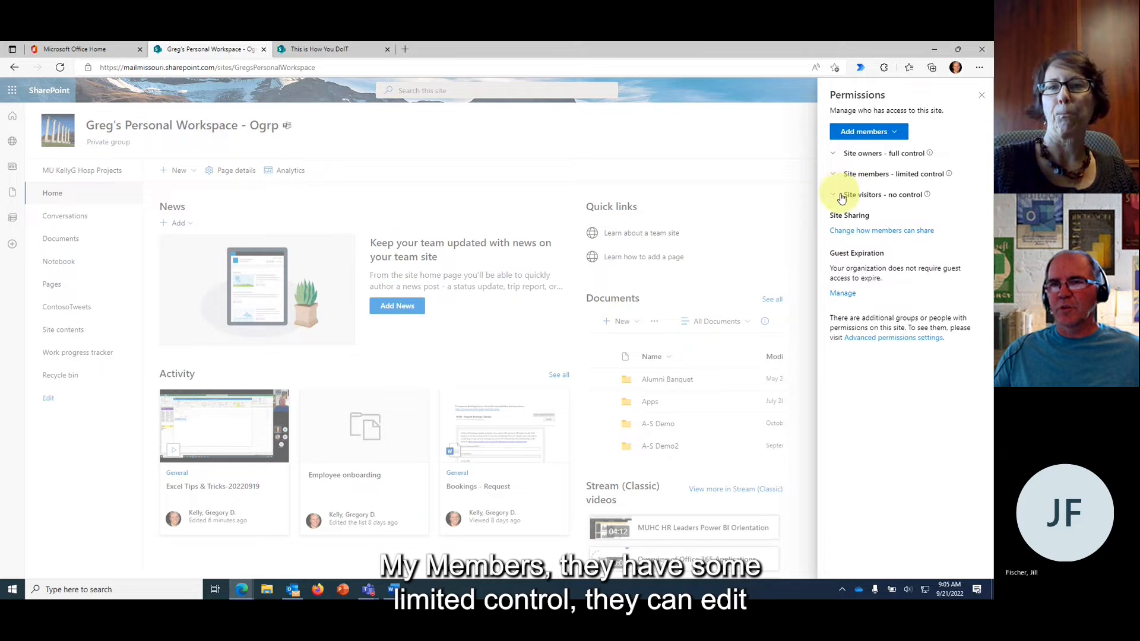
{"action": "left_click", "coordinate": [834, 194]}
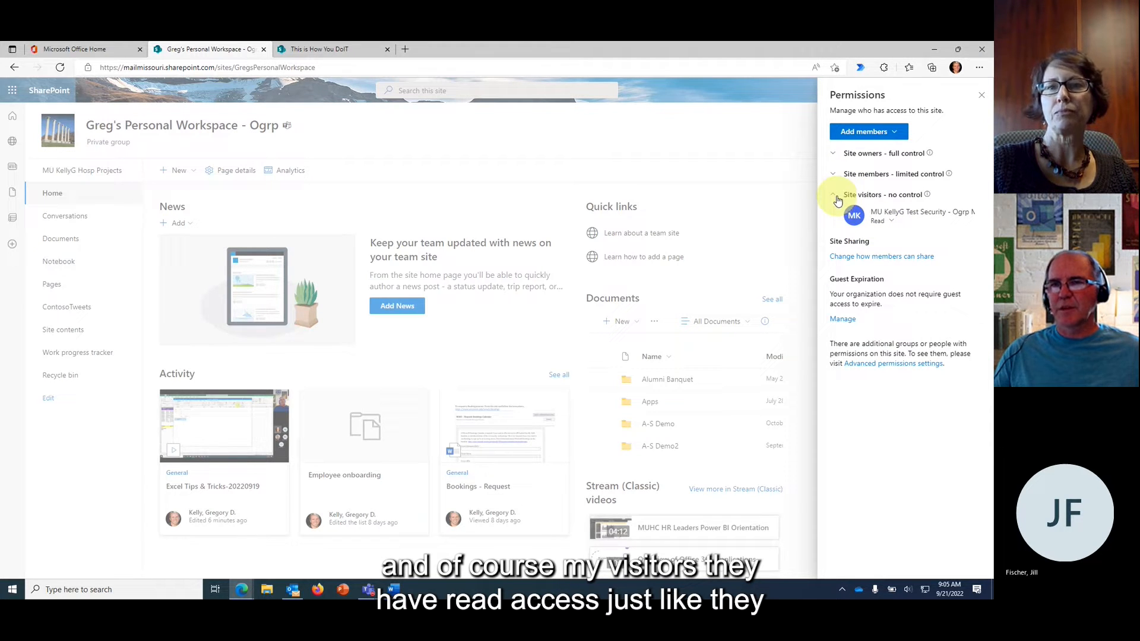
{"action": "left_click", "coordinate": [834, 196]}
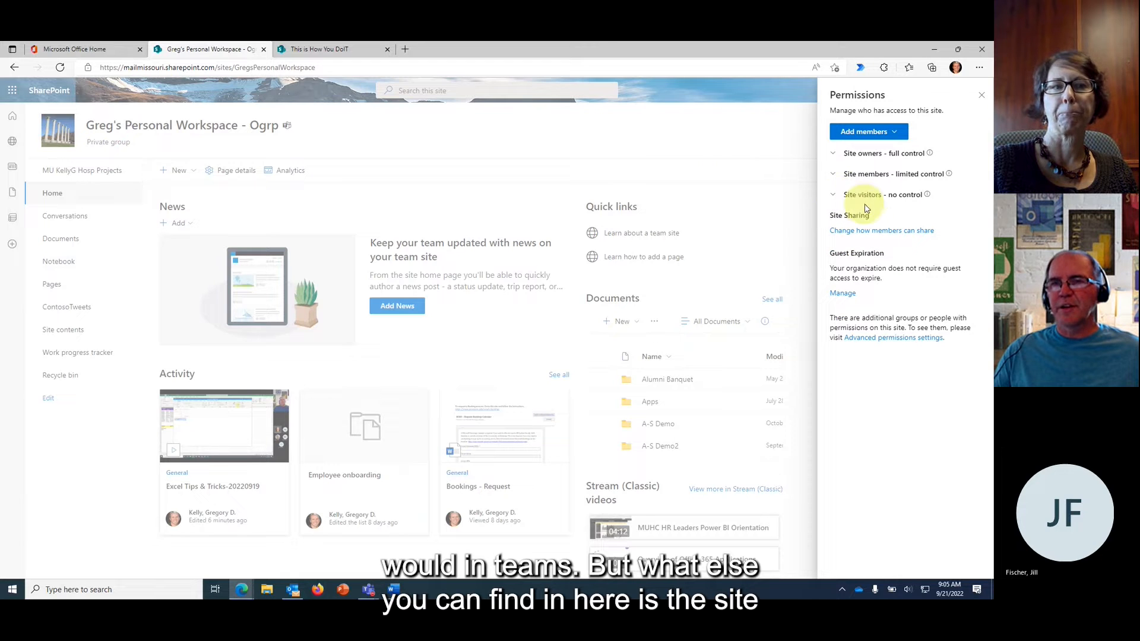
- Review how members can share the site and how access requests are handled, and leave the site permissions
{"action": "left_click", "coordinate": [882, 236]}
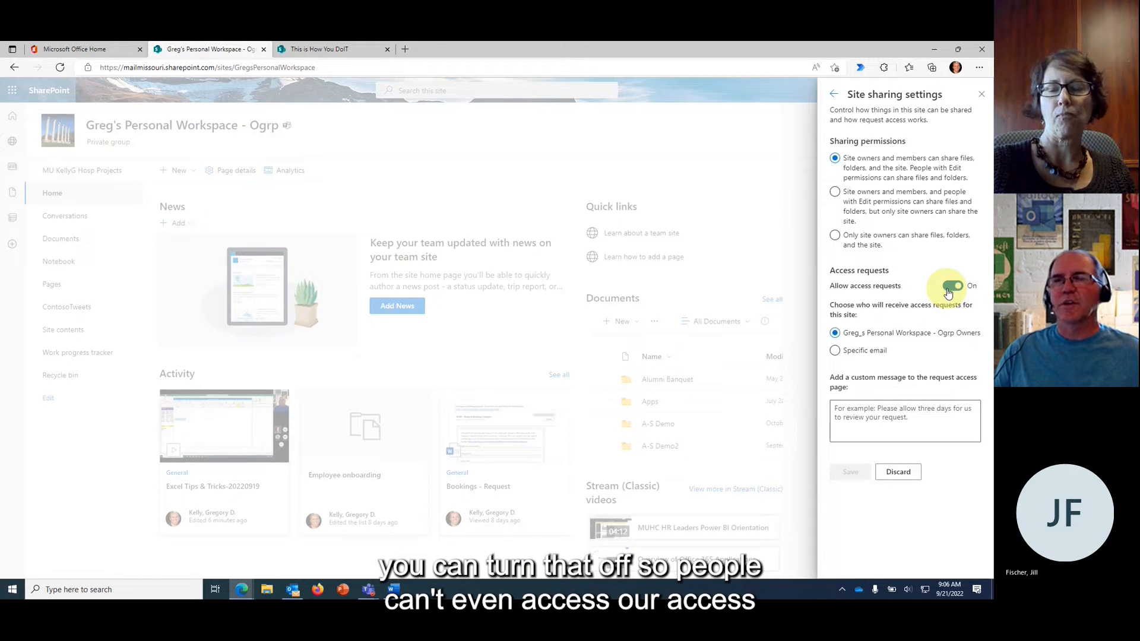
{"action": "left_click", "coordinate": [833, 96]}
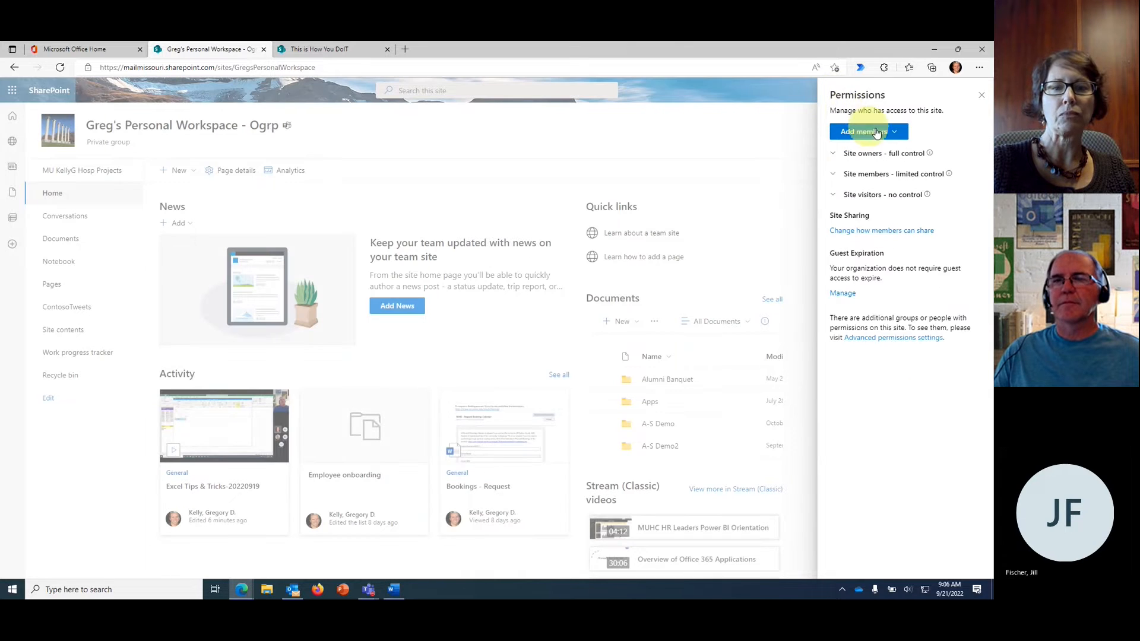
{"action": "left_click", "coordinate": [984, 96]}
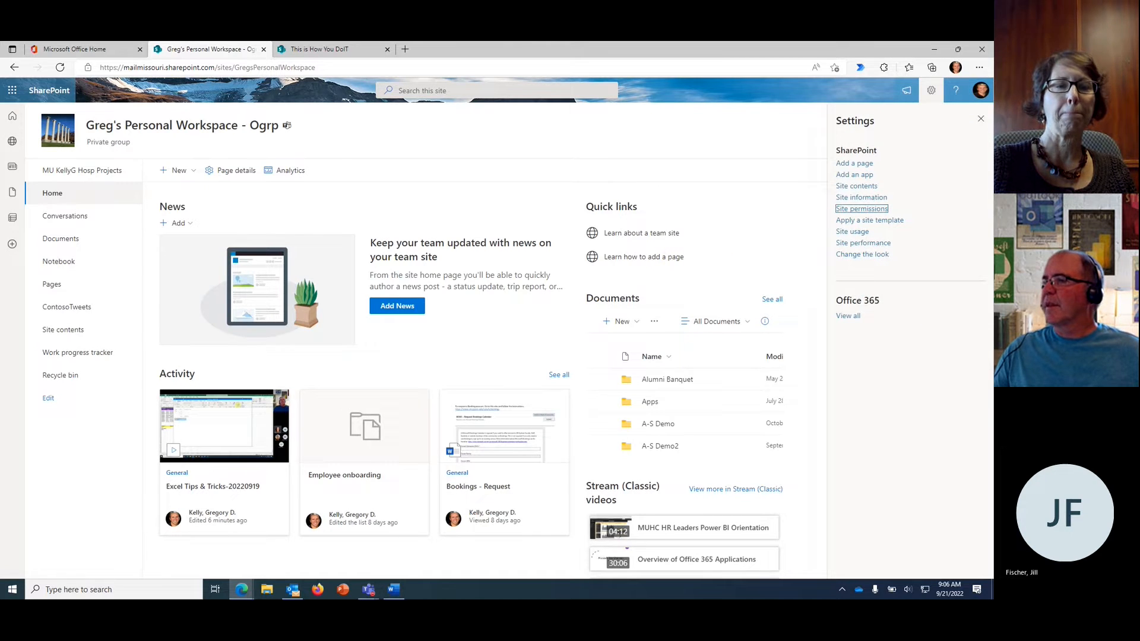
{"action": "key", "text": "alt+Tab"}
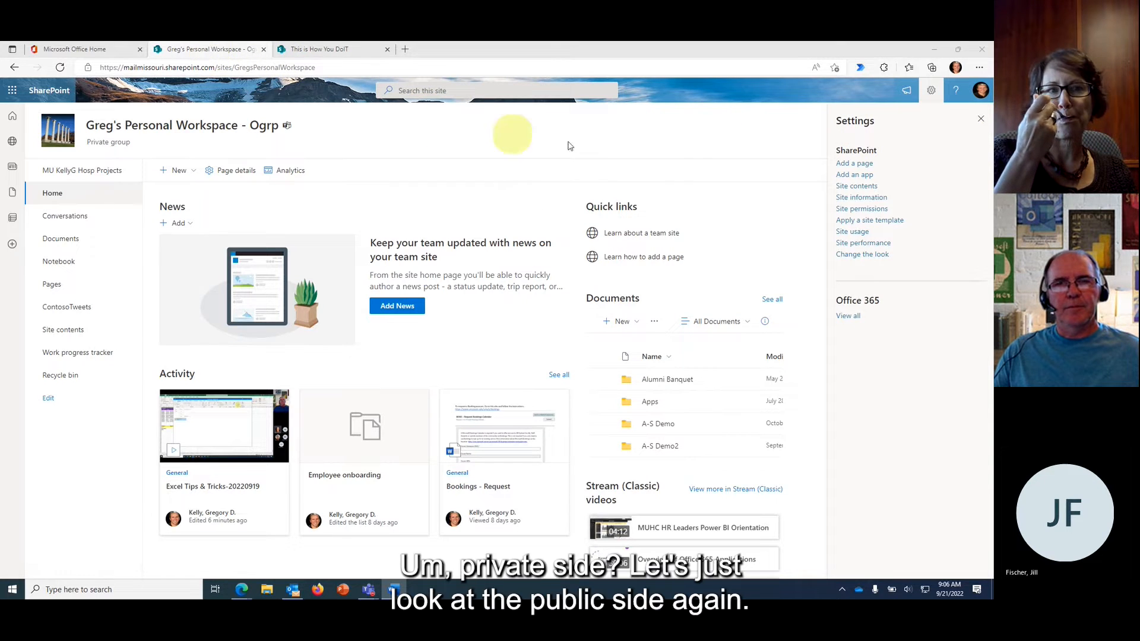
- Review the public MU M365 Training site's home page and compare its navigation placement with the private site's
{"action": "left_click", "coordinate": [331, 52]}
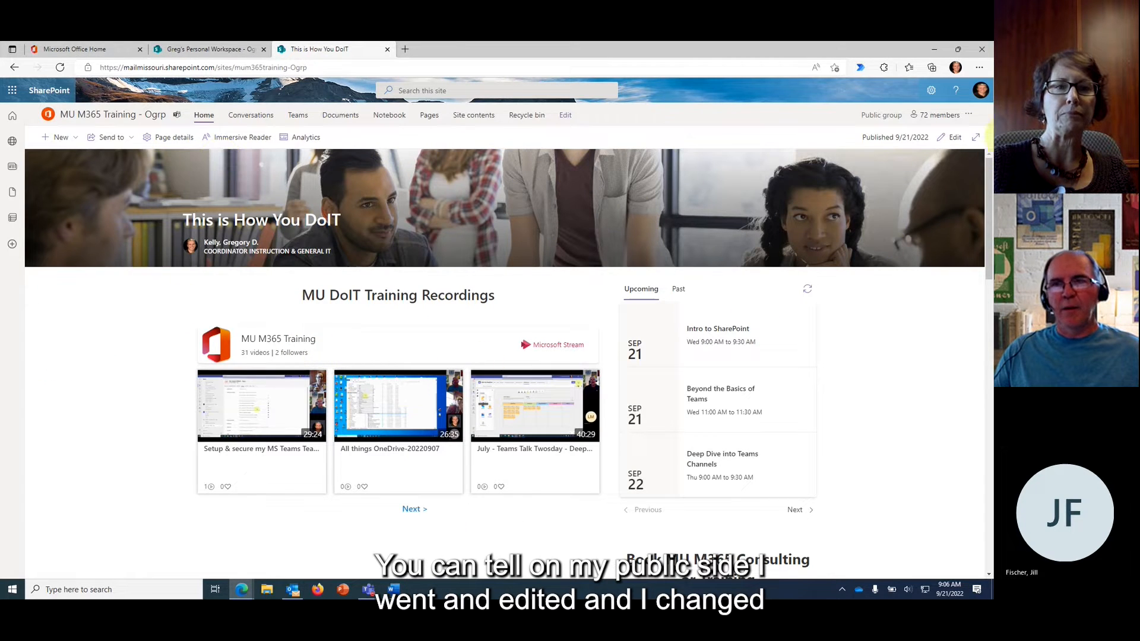
{"action": "scroll", "coordinate": [442, 397], "scroll_direction": "down", "scroll_amount": 7}
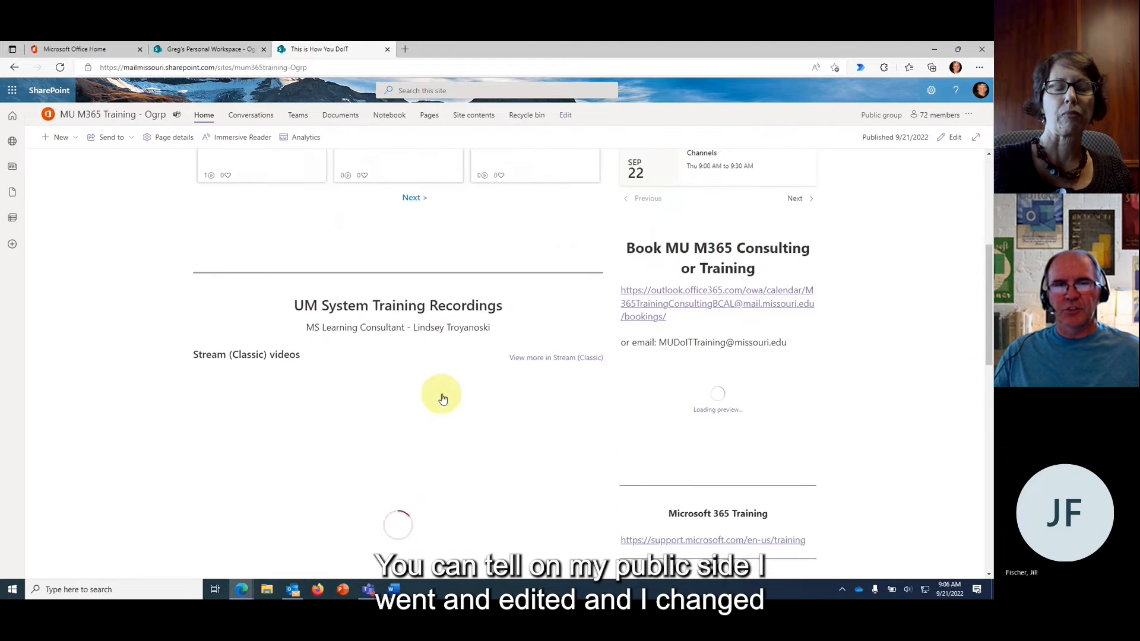
{"action": "scroll", "coordinate": [442, 397], "scroll_direction": "up", "scroll_amount": 8}
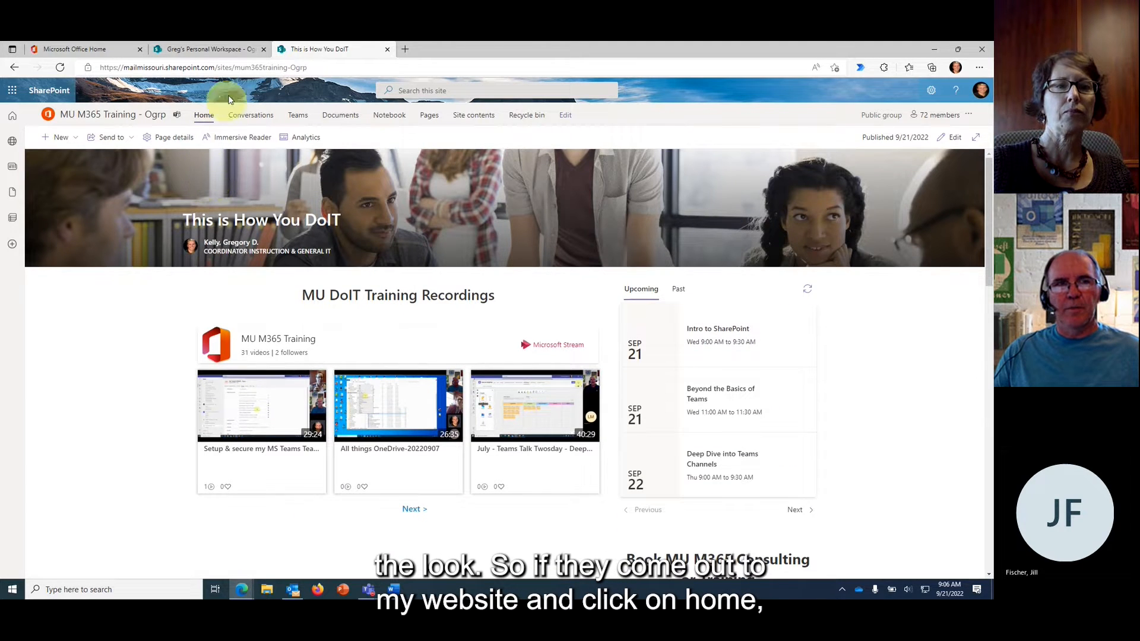
{"action": "left_click", "coordinate": [225, 52]}
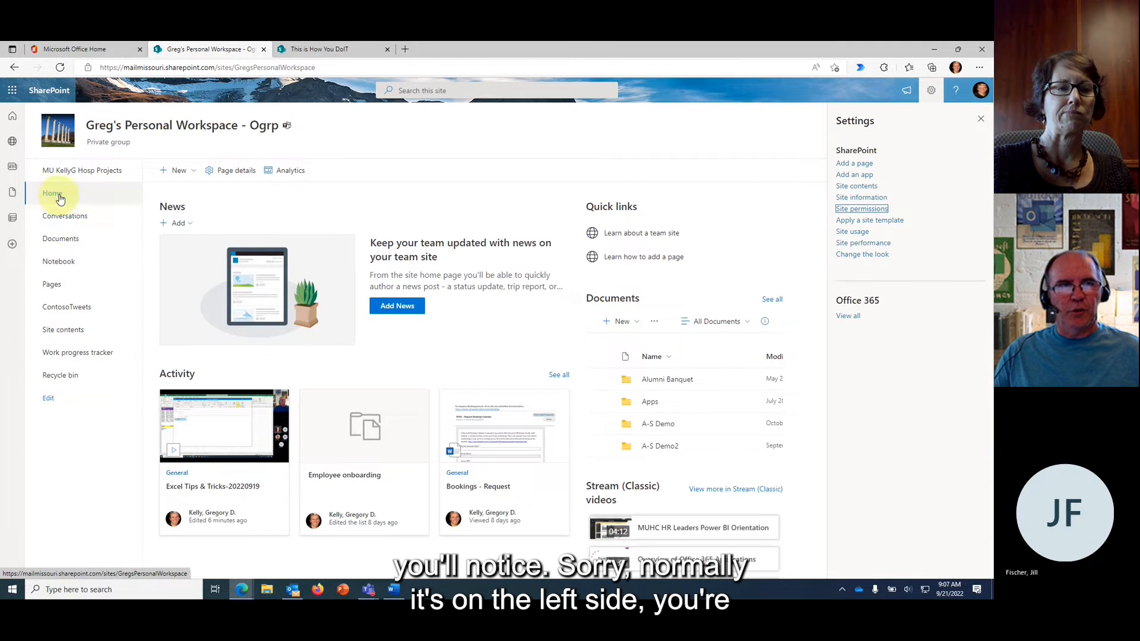
- Review the access of the site visitors in the public site's permissions, and leave the permissions
{"action": "left_click", "coordinate": [312, 52]}
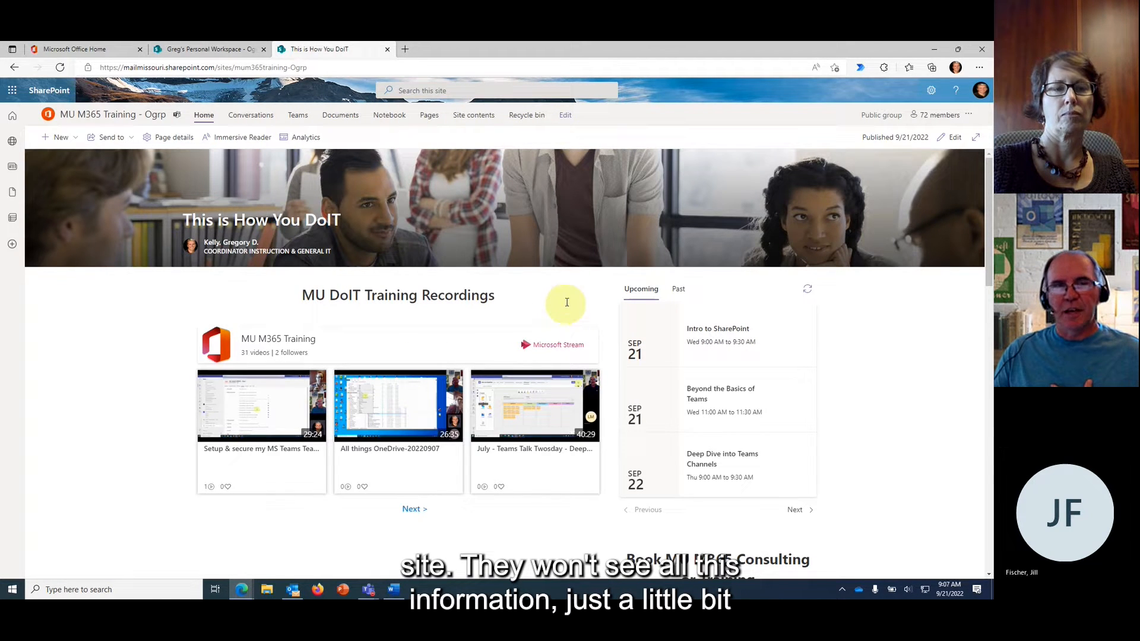
{"action": "left_click", "coordinate": [931, 91]}
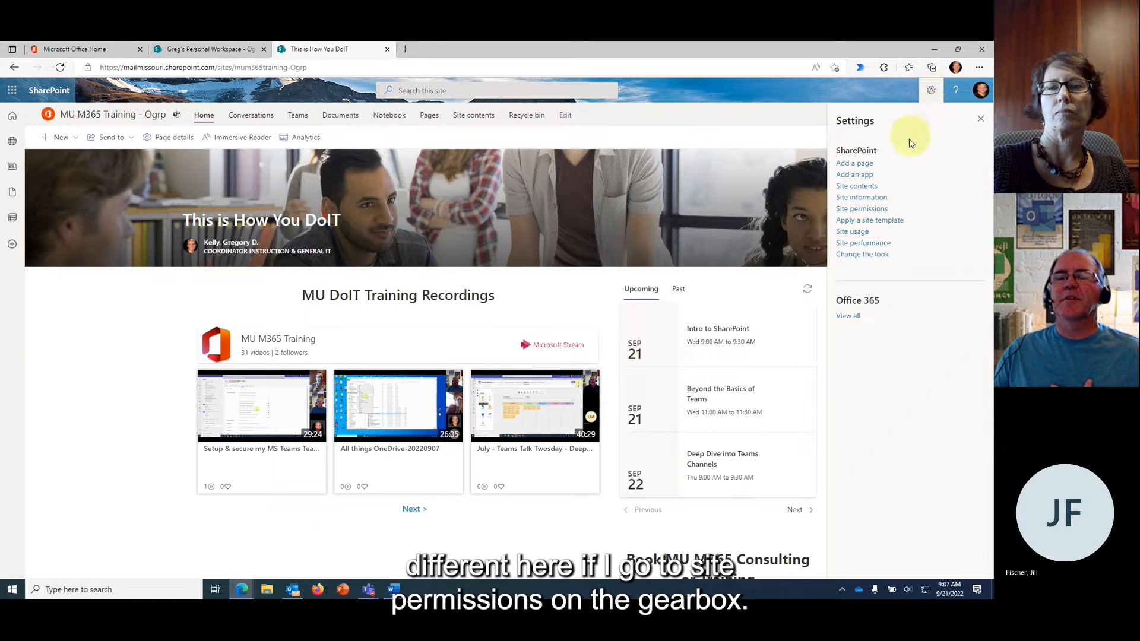
{"action": "left_click", "coordinate": [876, 209]}
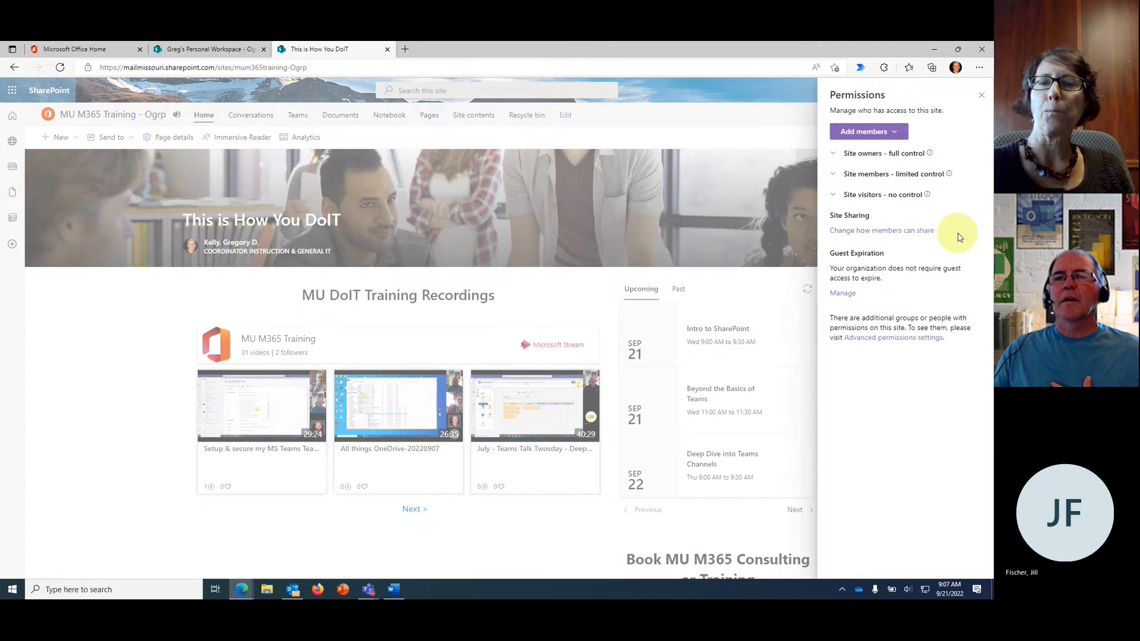
{"action": "left_click", "coordinate": [834, 199]}
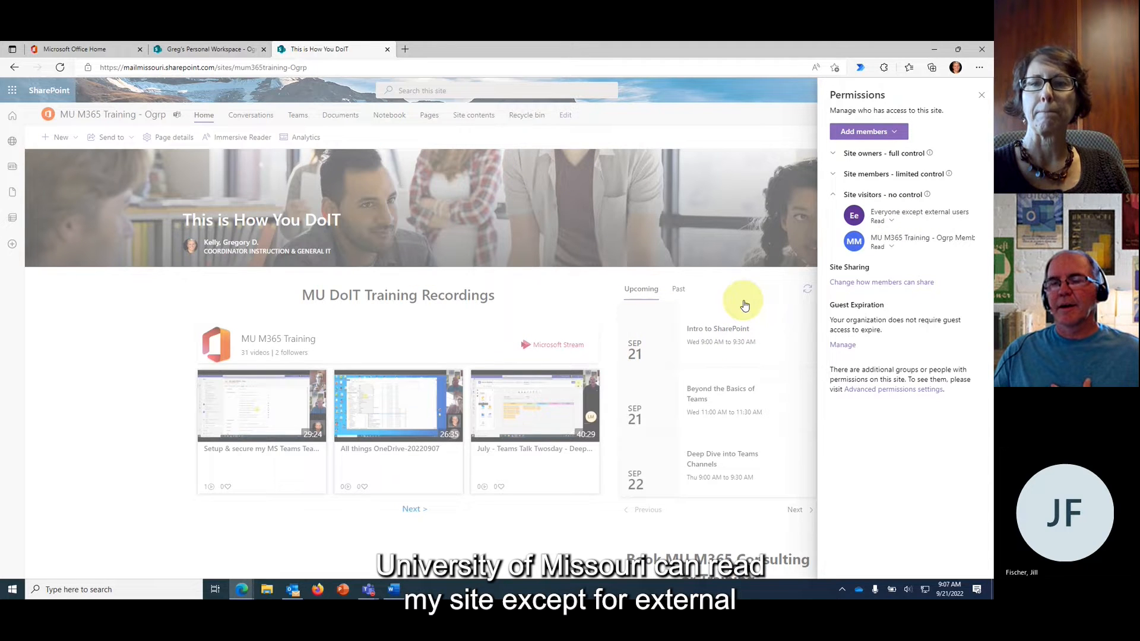
{"action": "left_click", "coordinate": [980, 98]}
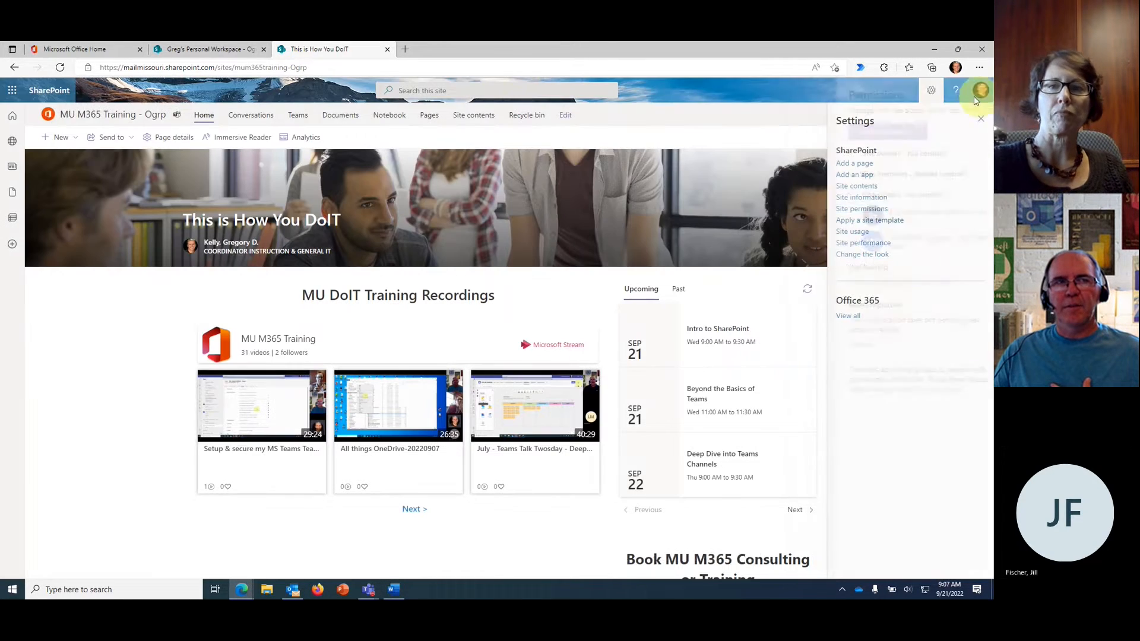
- Open the private site's look settings and review the available color themes without choosing one
{"action": "left_click", "coordinate": [215, 52]}
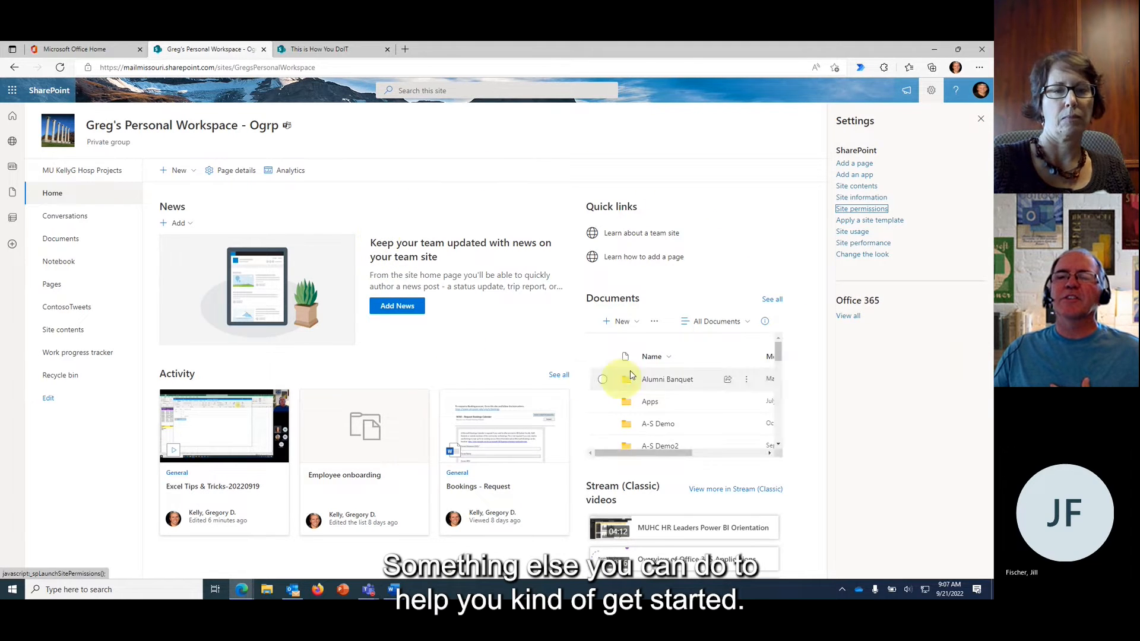
{"action": "left_click", "coordinate": [858, 256]}
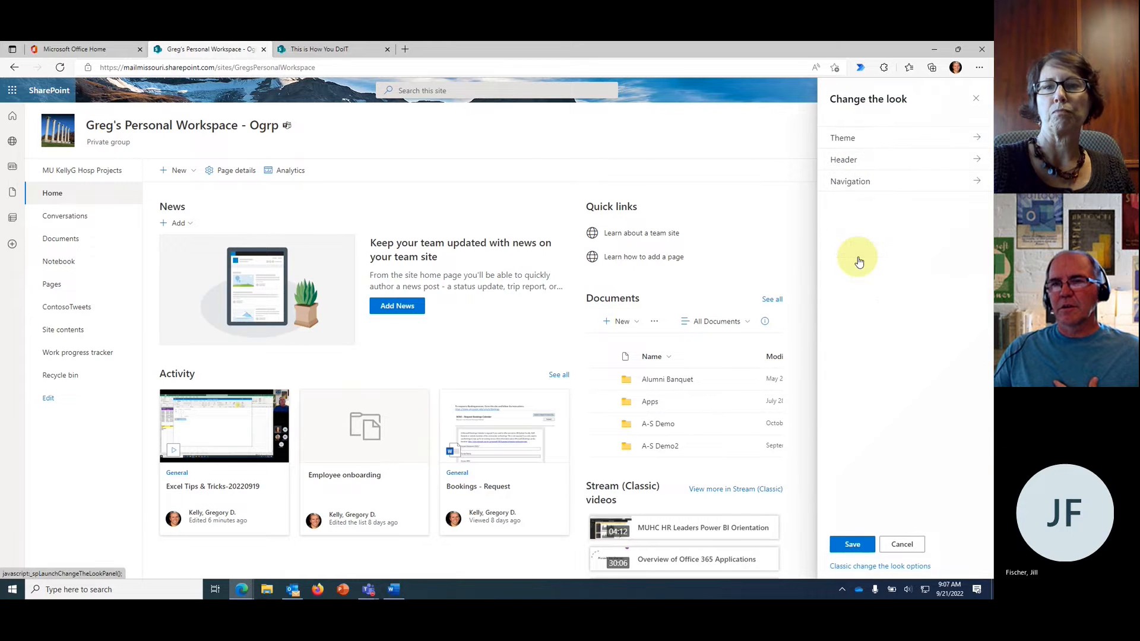
{"action": "left_click", "coordinate": [857, 140]}
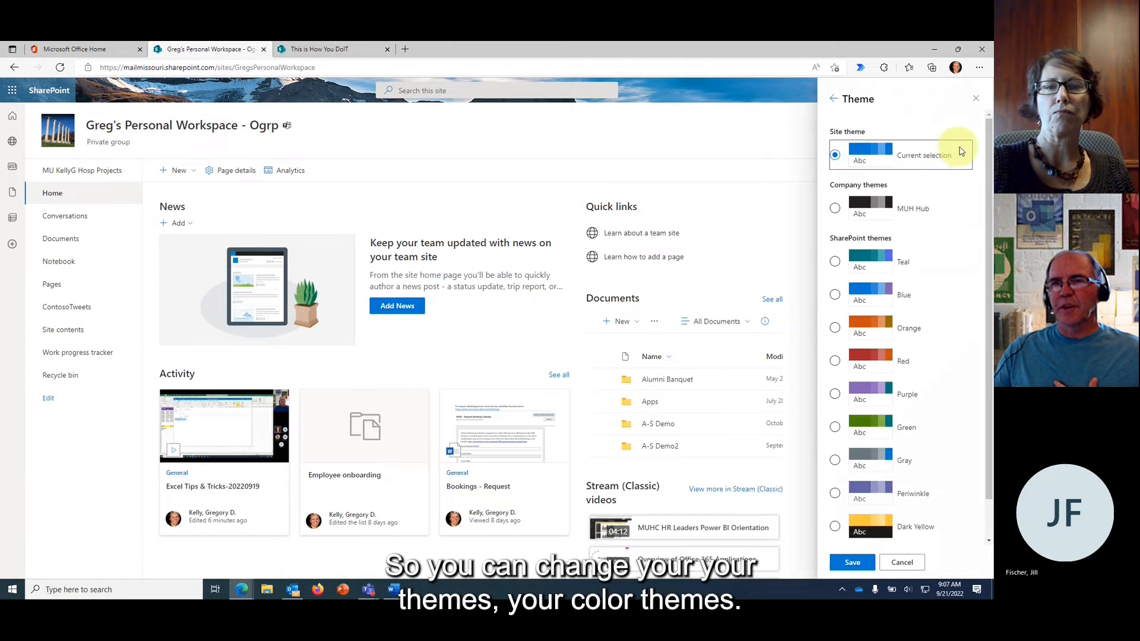
{"action": "left_click", "coordinate": [835, 104]}
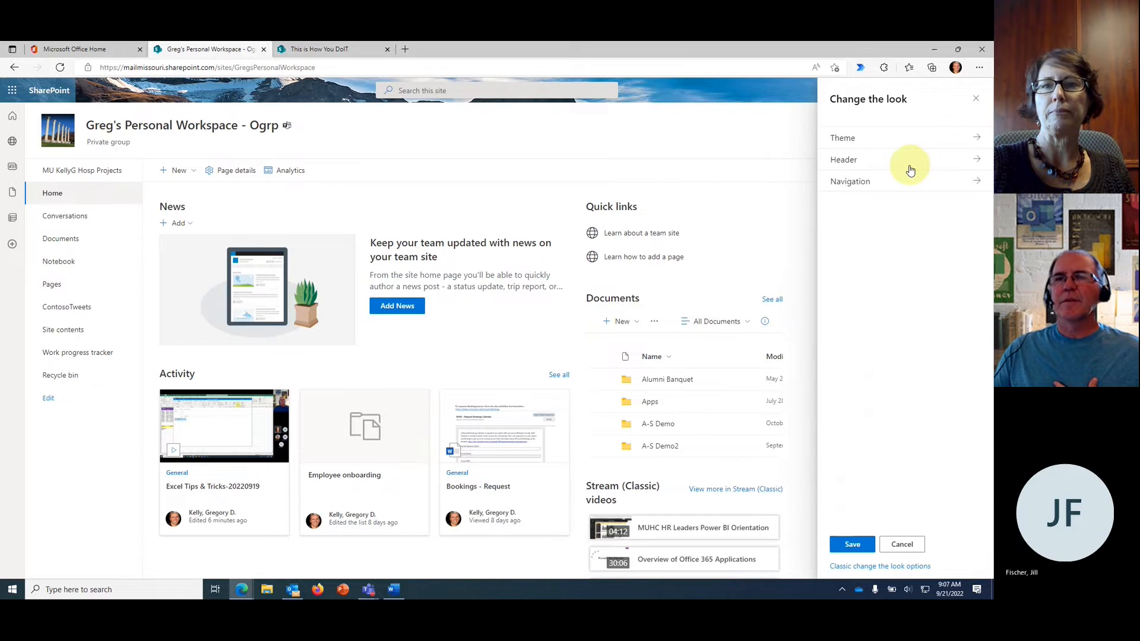
- Preview the Compact header layout on the private site
{"action": "left_click", "coordinate": [906, 159]}
{"action": "left_click", "coordinate": [854, 237]}
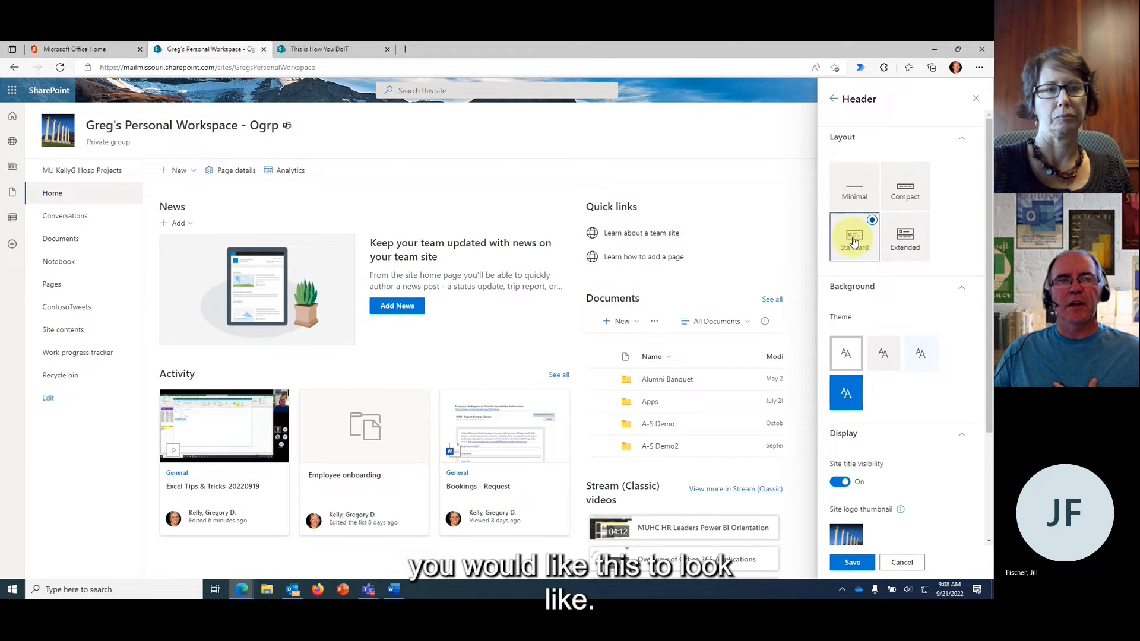
{"action": "left_click", "coordinate": [904, 187]}
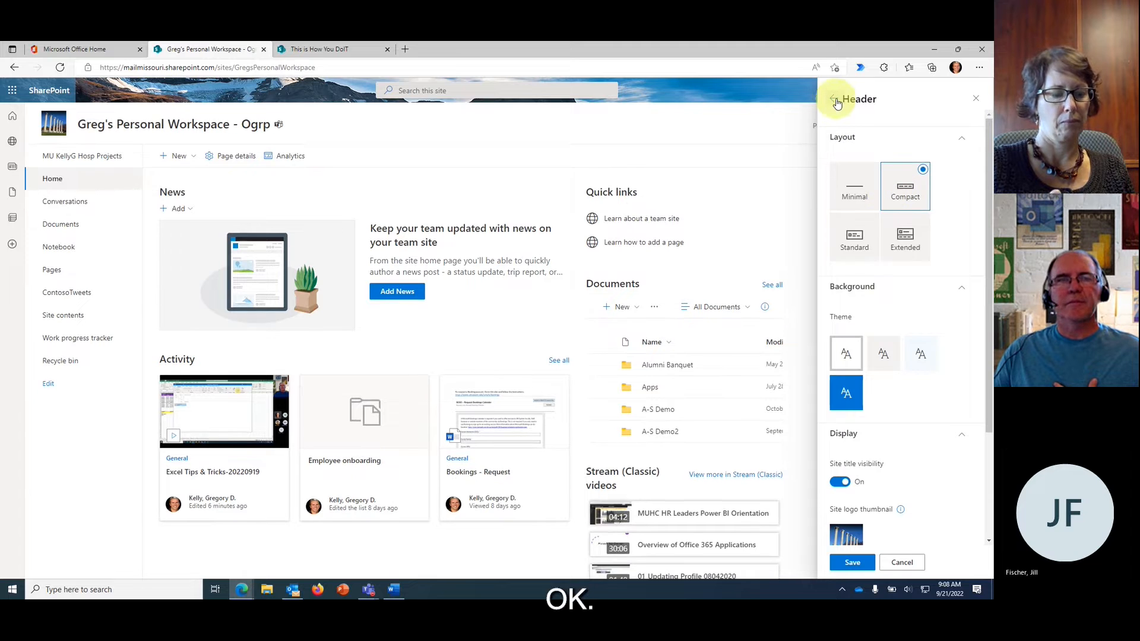
{"action": "left_click", "coordinate": [834, 100]}
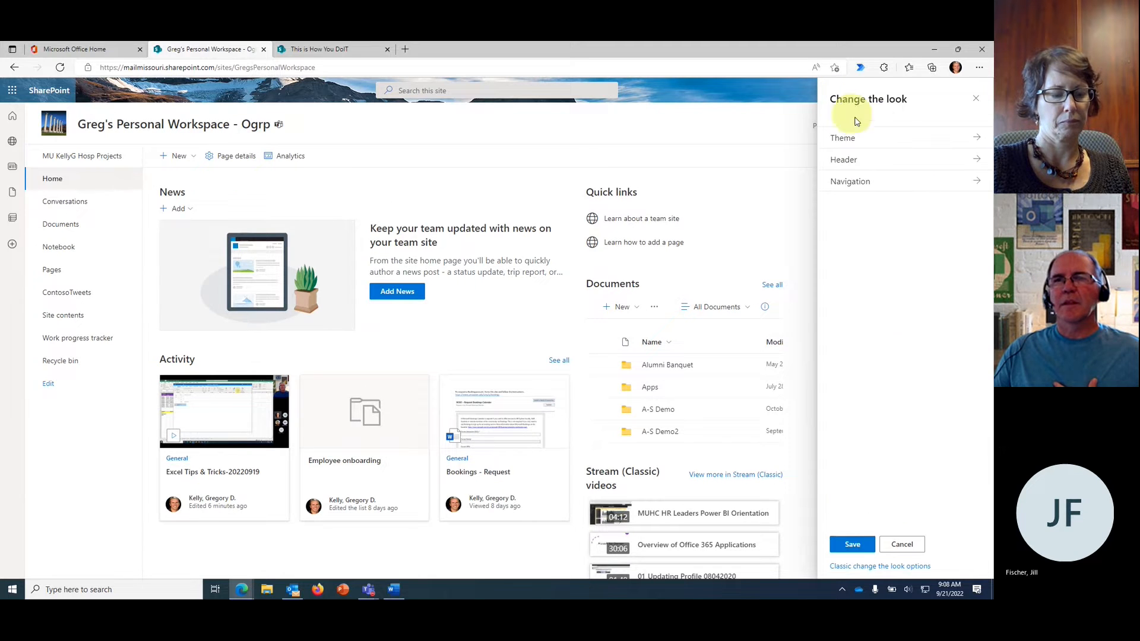
- Review the site navigation orientation options and leave the look settings without saving
{"action": "left_click", "coordinate": [950, 181]}
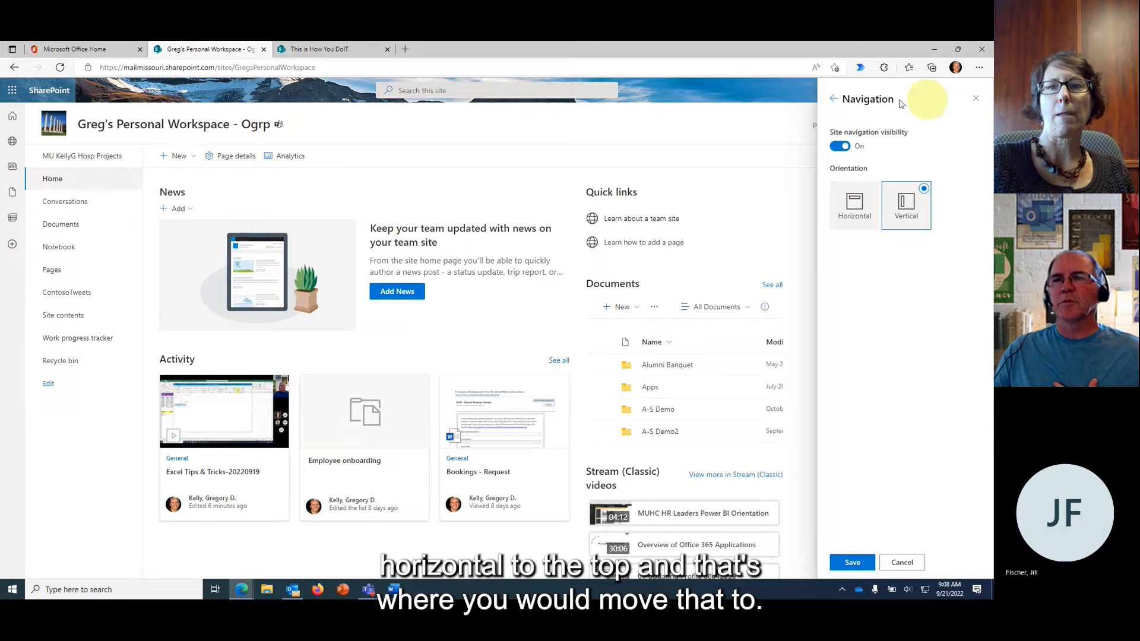
{"action": "left_click", "coordinate": [835, 100]}
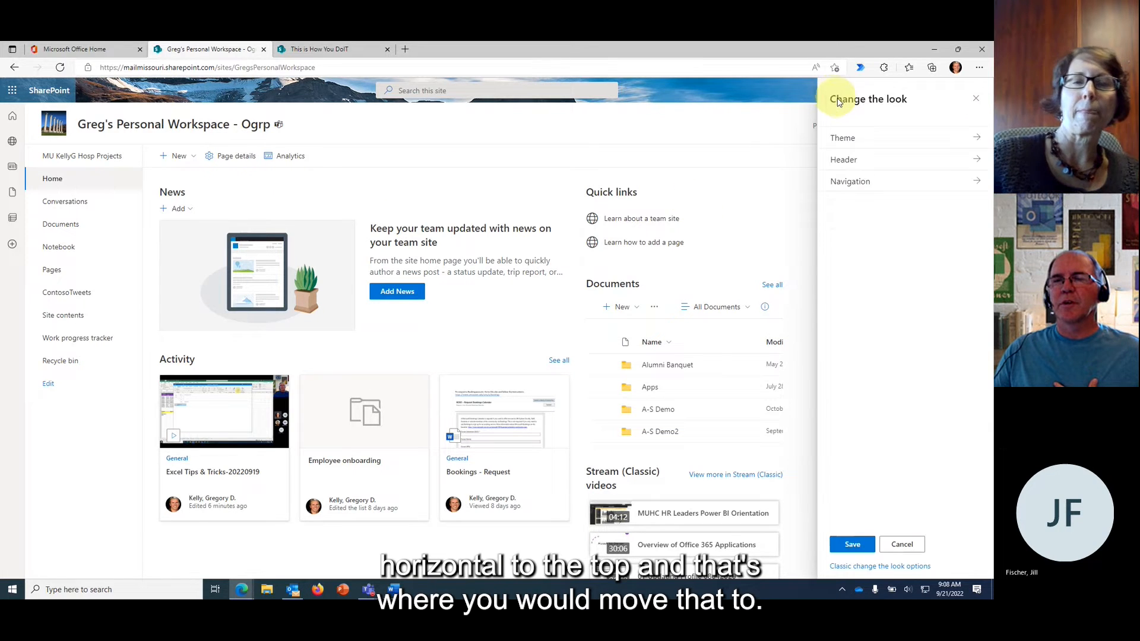
{"action": "left_click", "coordinate": [976, 101]}
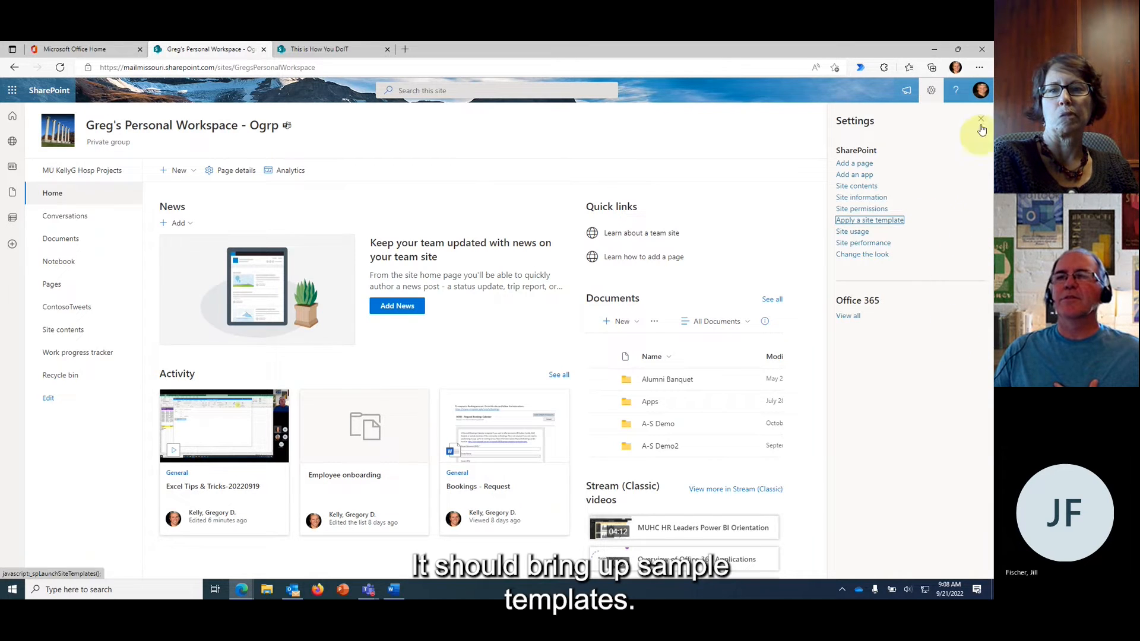
- Try to bring up the site templates from the private site's home page
{"action": "left_click", "coordinate": [932, 91]}
{"action": "left_click", "coordinate": [931, 90]}
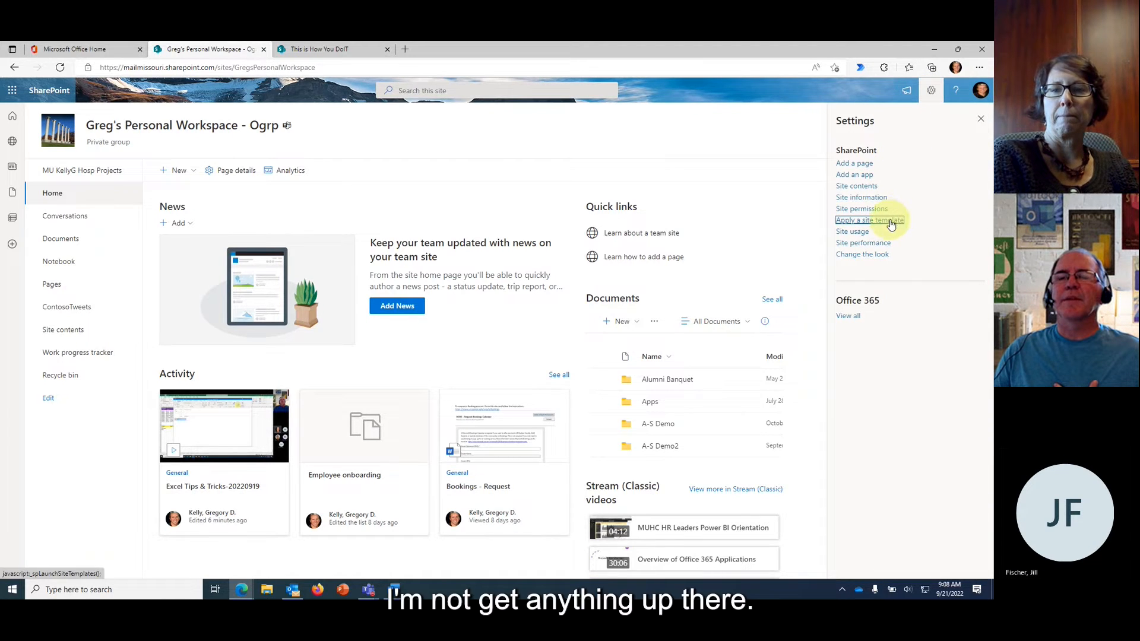
{"action": "left_click", "coordinate": [873, 221]}
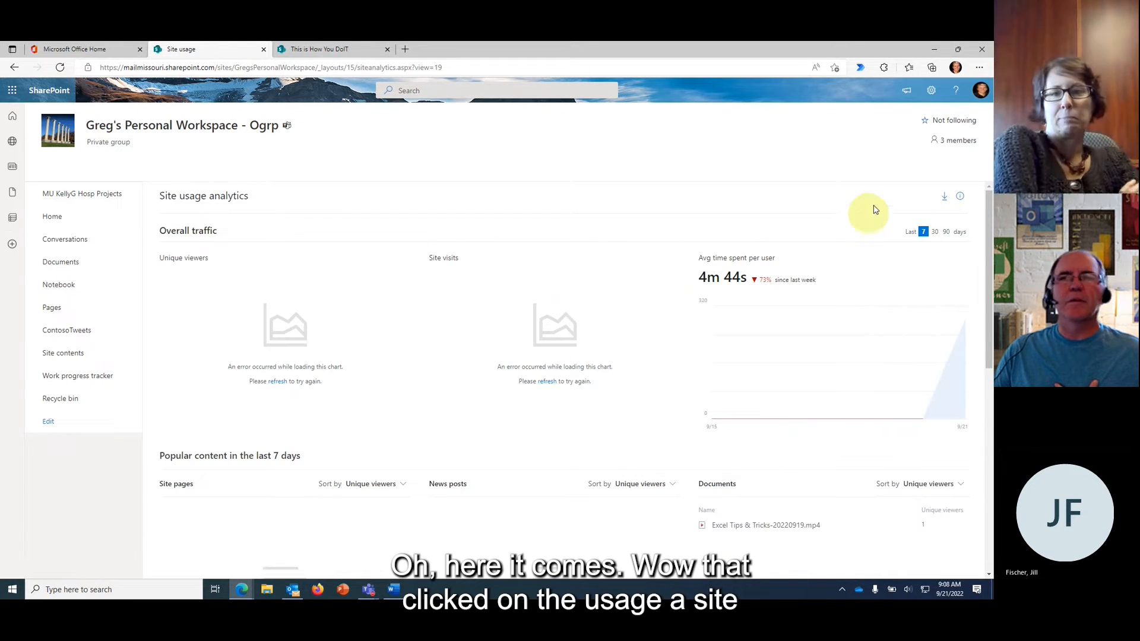
- Open the site template gallery and browse the templates offered by Microsoft without applying one
{"action": "left_click", "coordinate": [933, 94]}
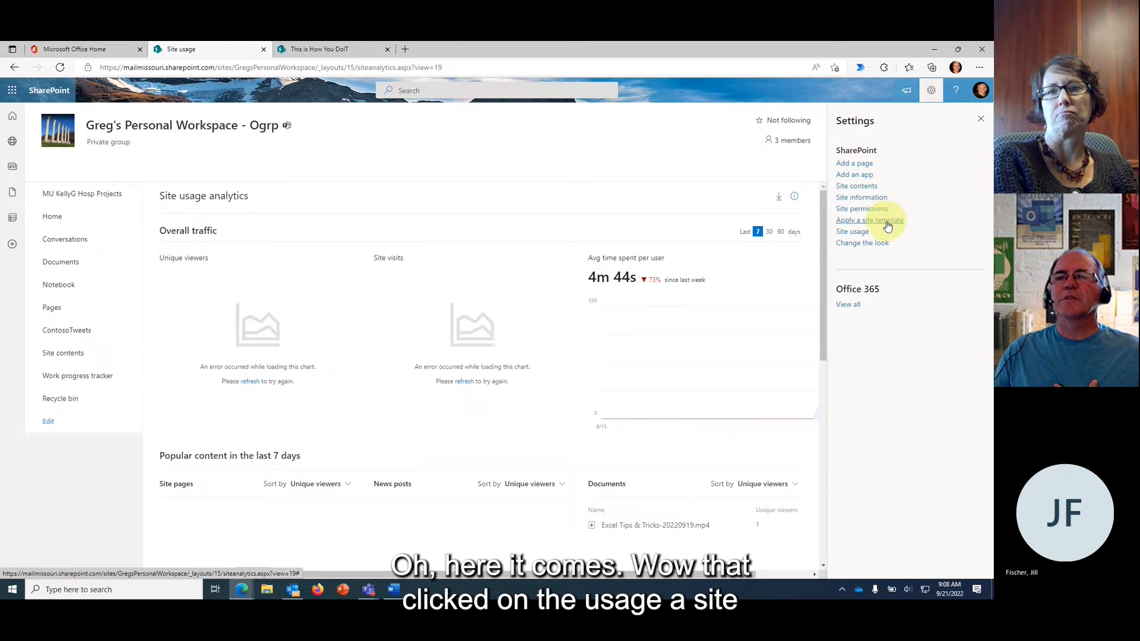
{"action": "left_click", "coordinate": [886, 222]}
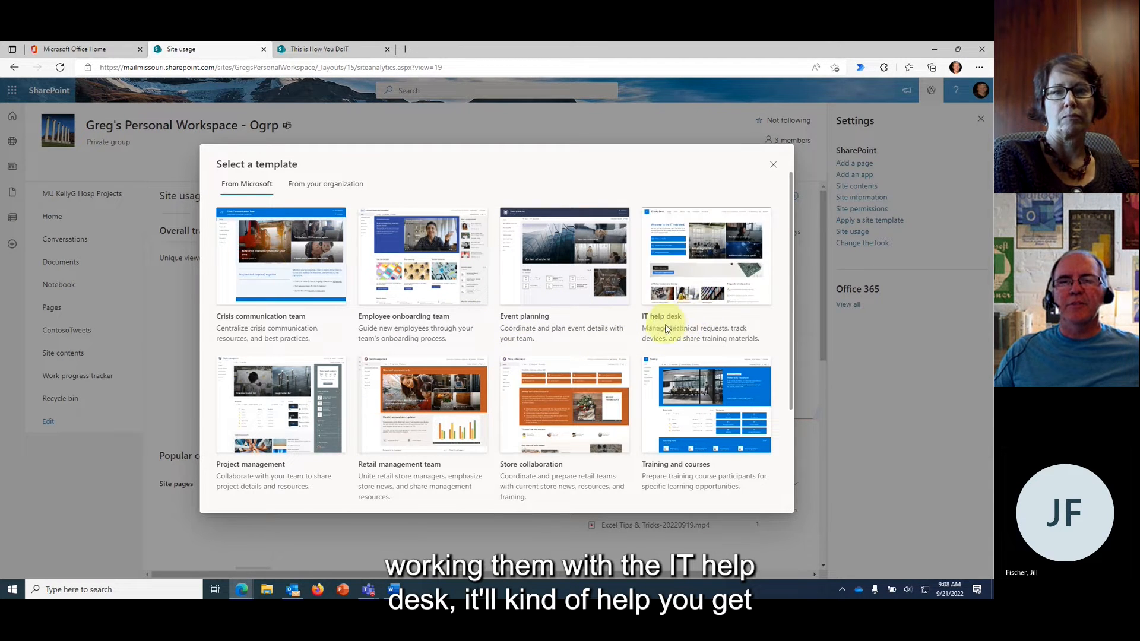
{"action": "scroll", "coordinate": [689, 315], "scroll_direction": "down", "scroll_amount": 2}
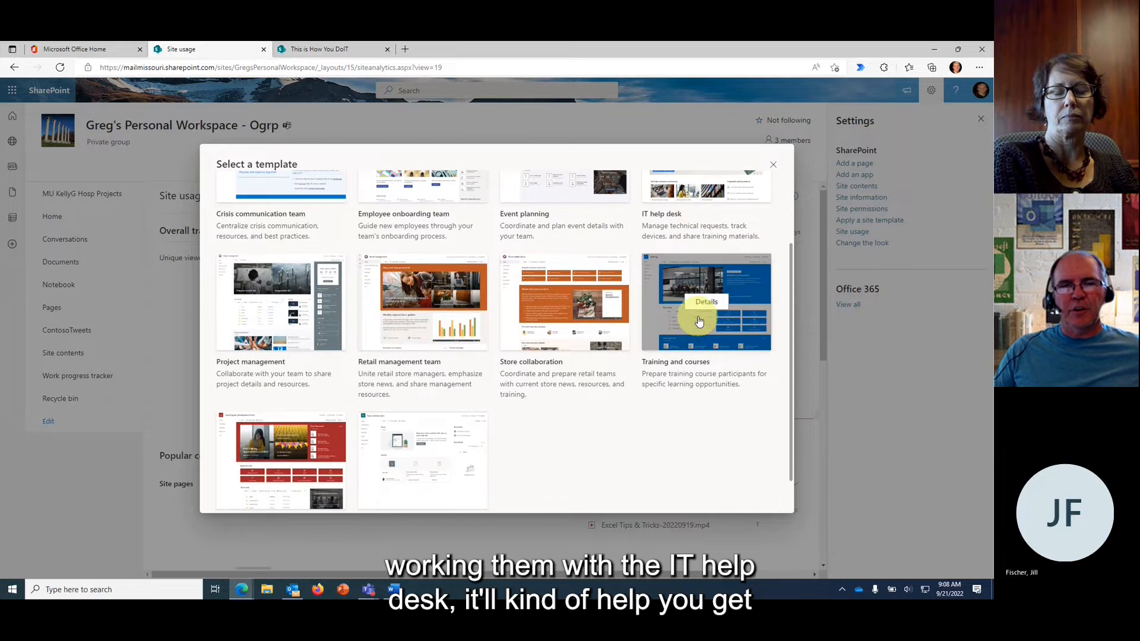
{"action": "scroll", "coordinate": [698, 320], "scroll_direction": "up", "scroll_amount": 2}
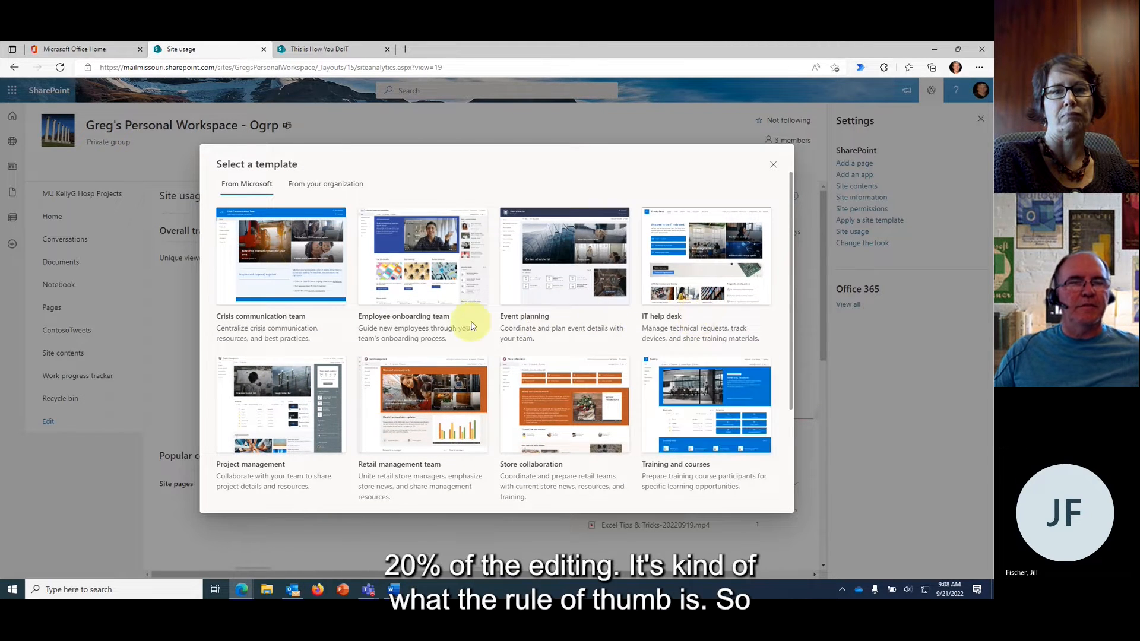
{"action": "scroll", "coordinate": [469, 320], "scroll_direction": "down", "scroll_amount": 3}
{"action": "scroll", "coordinate": [472, 325], "scroll_direction": "up", "scroll_amount": 3}
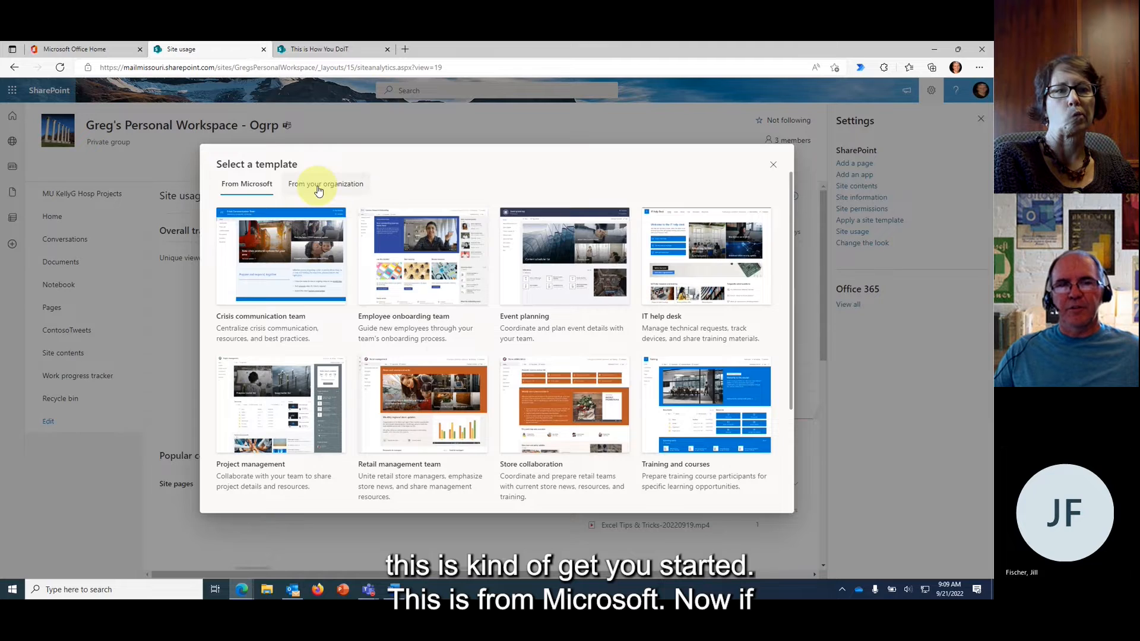
- Check the templates from the organization, return to the Microsoft ones, and close the gallery and the site settings
{"action": "left_click", "coordinate": [319, 190]}
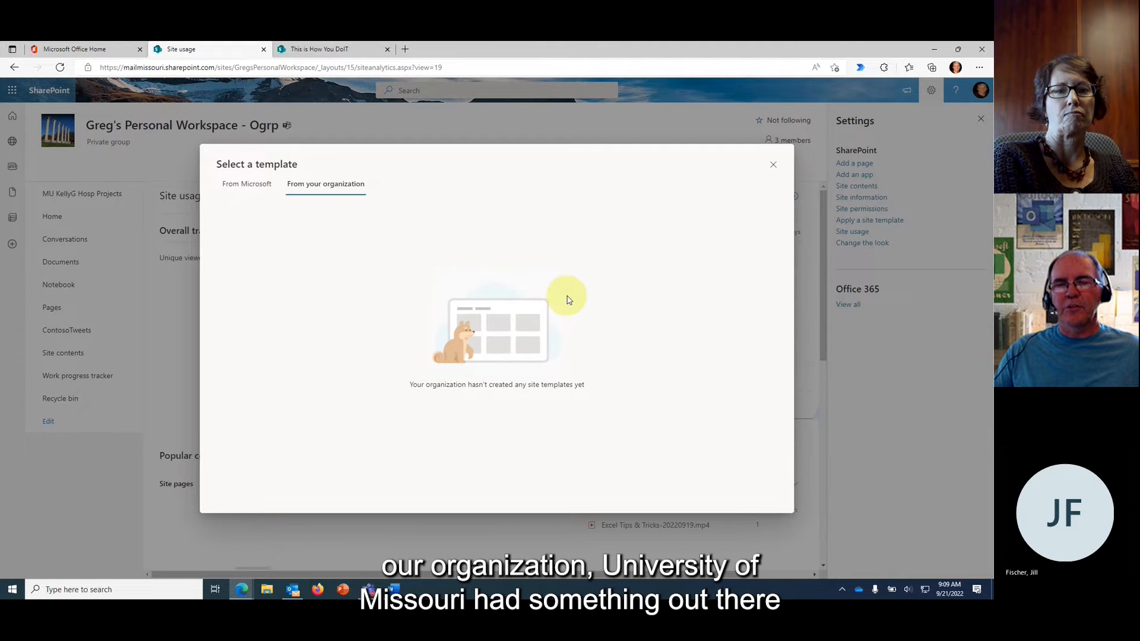
{"action": "left_click", "coordinate": [248, 191]}
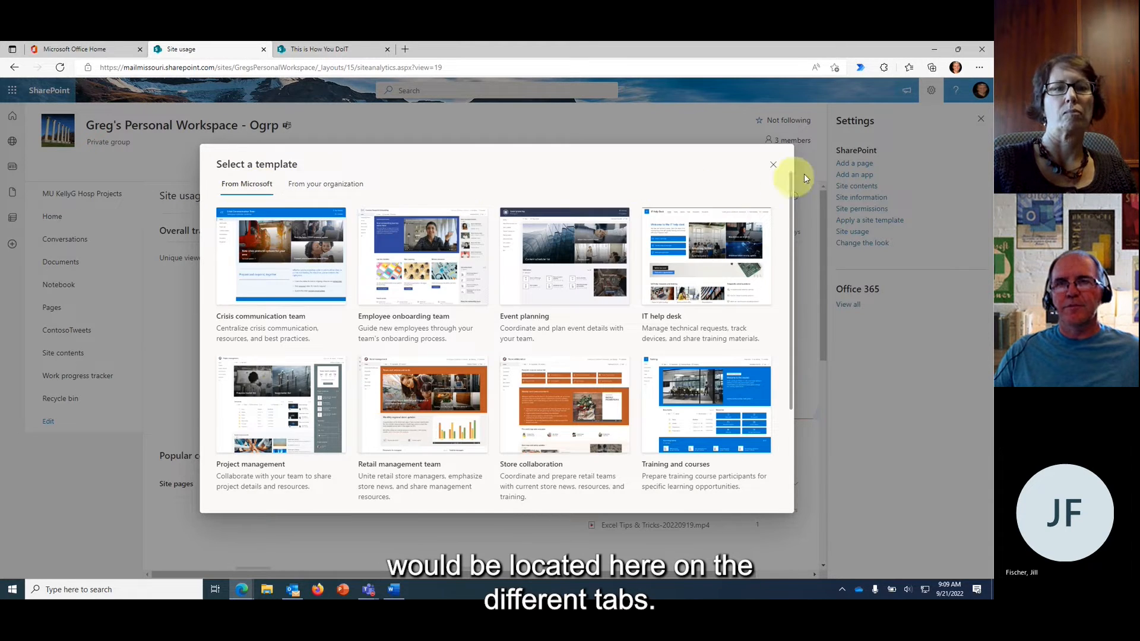
{"action": "left_click", "coordinate": [774, 165]}
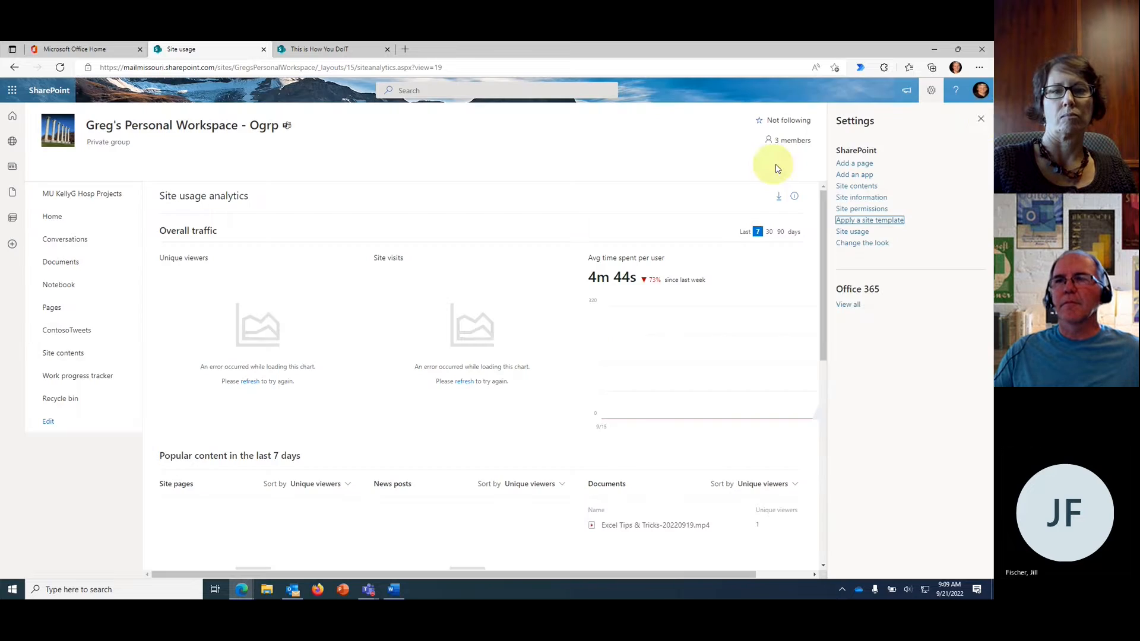
{"action": "left_click", "coordinate": [983, 121]}
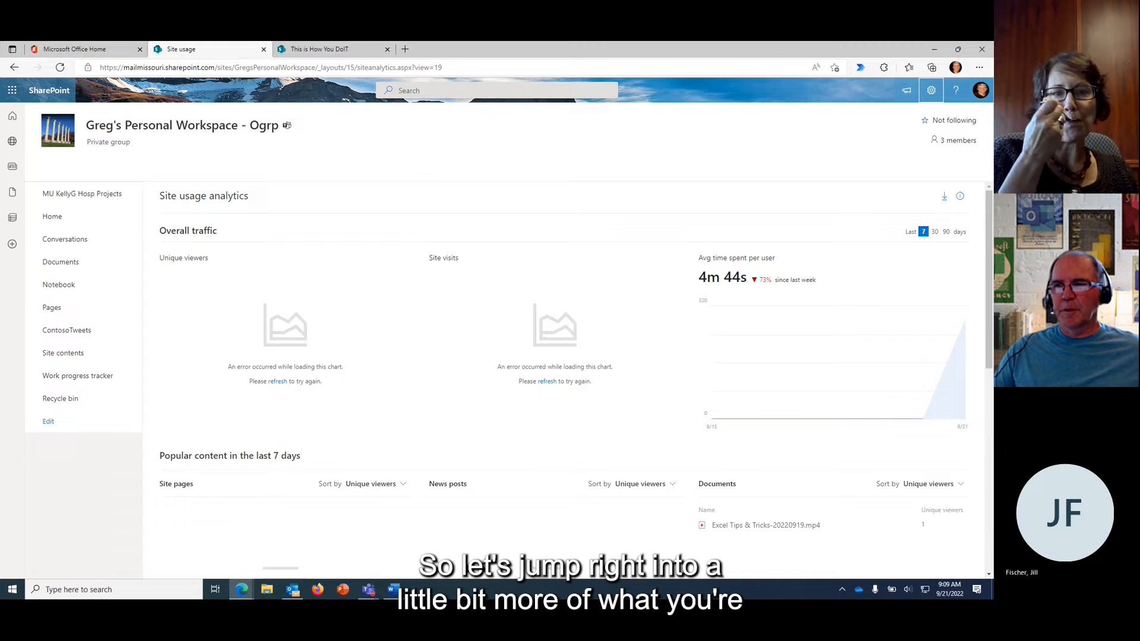
- Return to the private site's home page, try to open its Conversations, and close the resulting page
{"action": "left_click", "coordinate": [56, 221]}
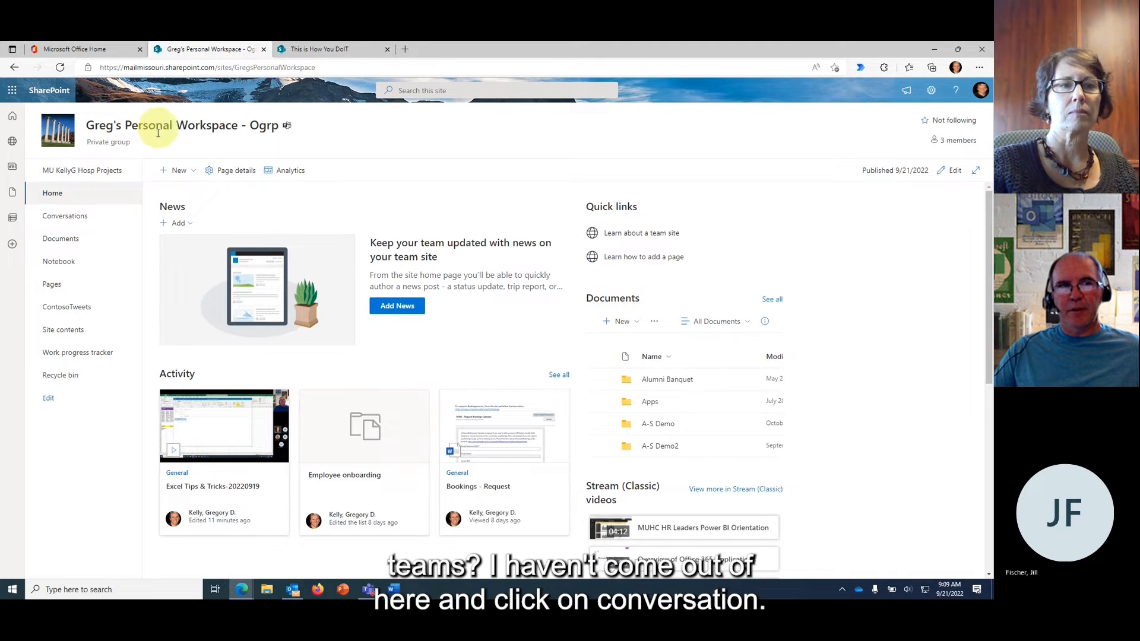
{"action": "left_click", "coordinate": [75, 220]}
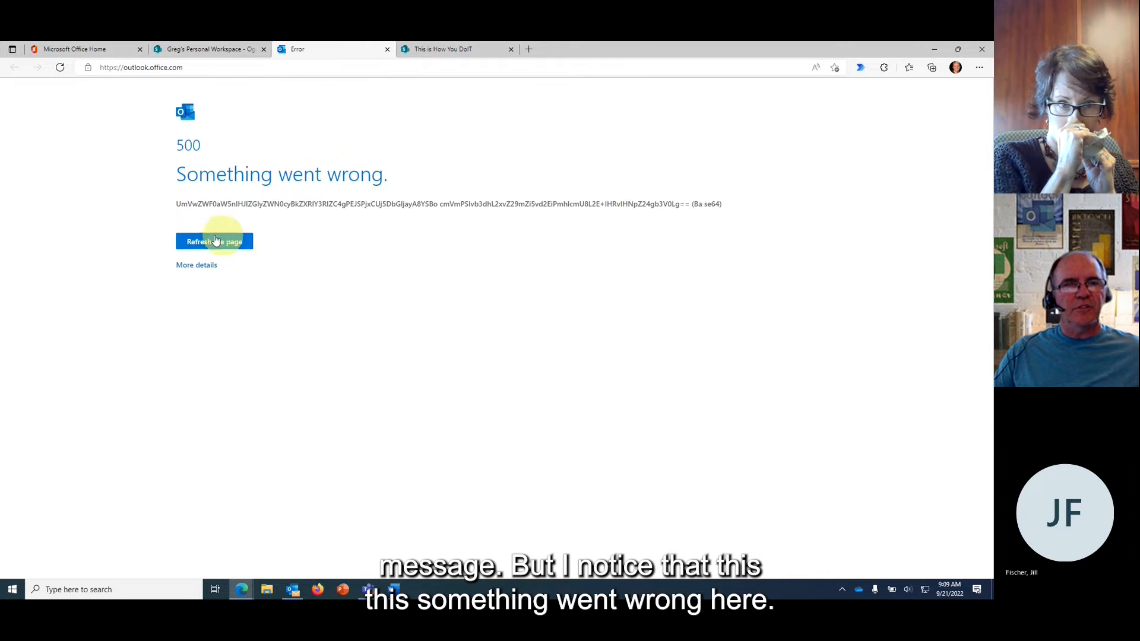
{"action": "left_click", "coordinate": [387, 50]}
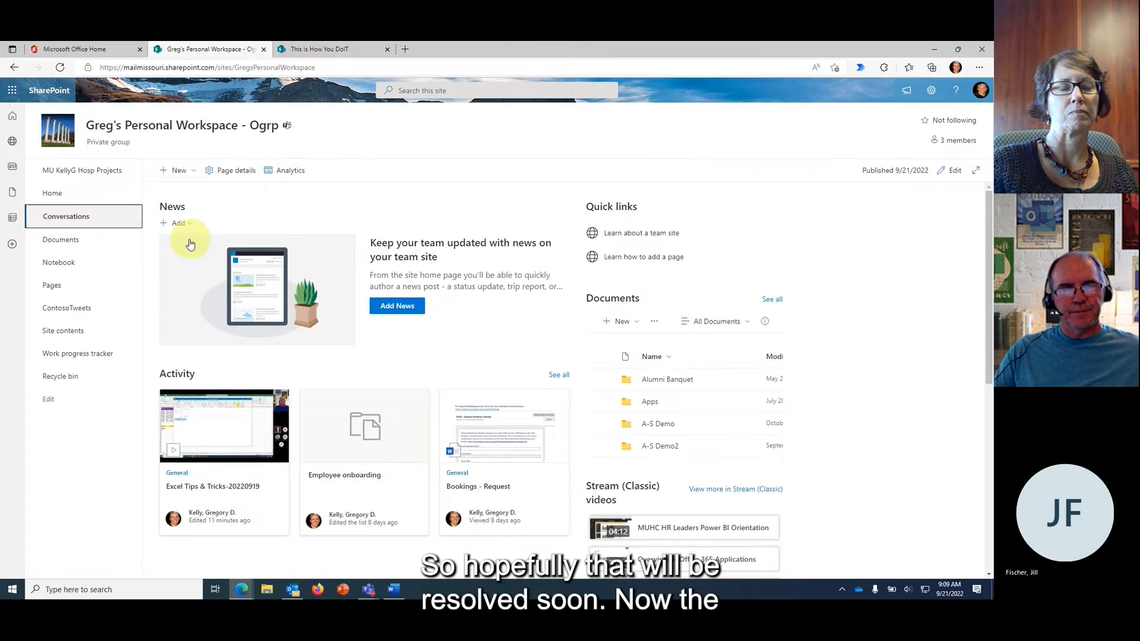
- Open the private site's document library and examine the folders that correspond to the Teams channels
{"action": "left_click", "coordinate": [62, 247]}
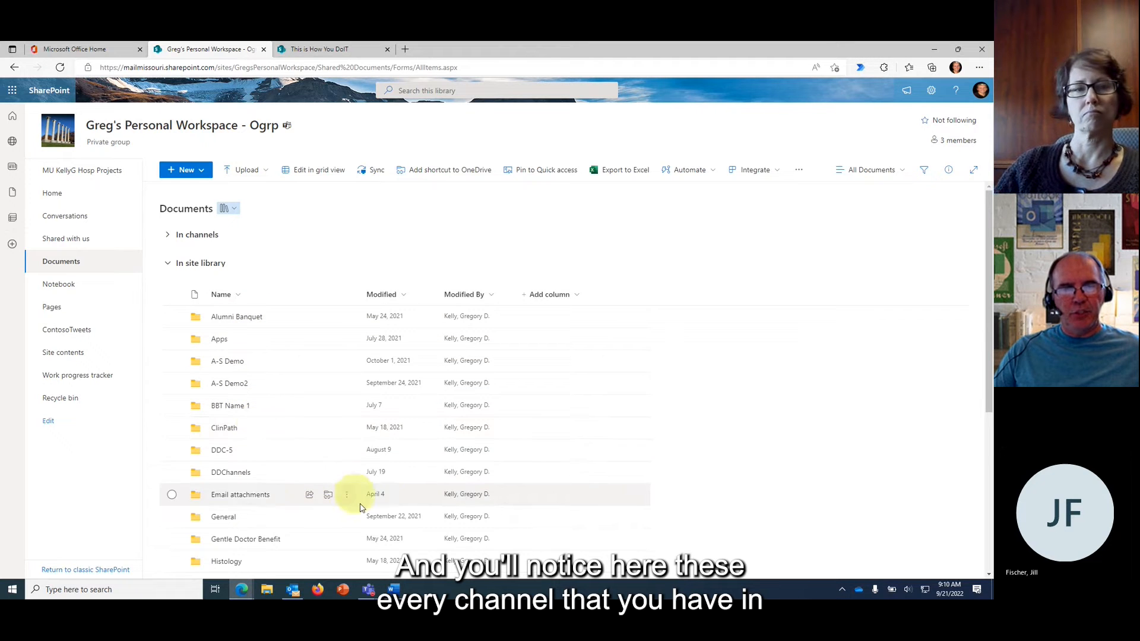
{"action": "mouse_move", "coordinate": [369, 589]}
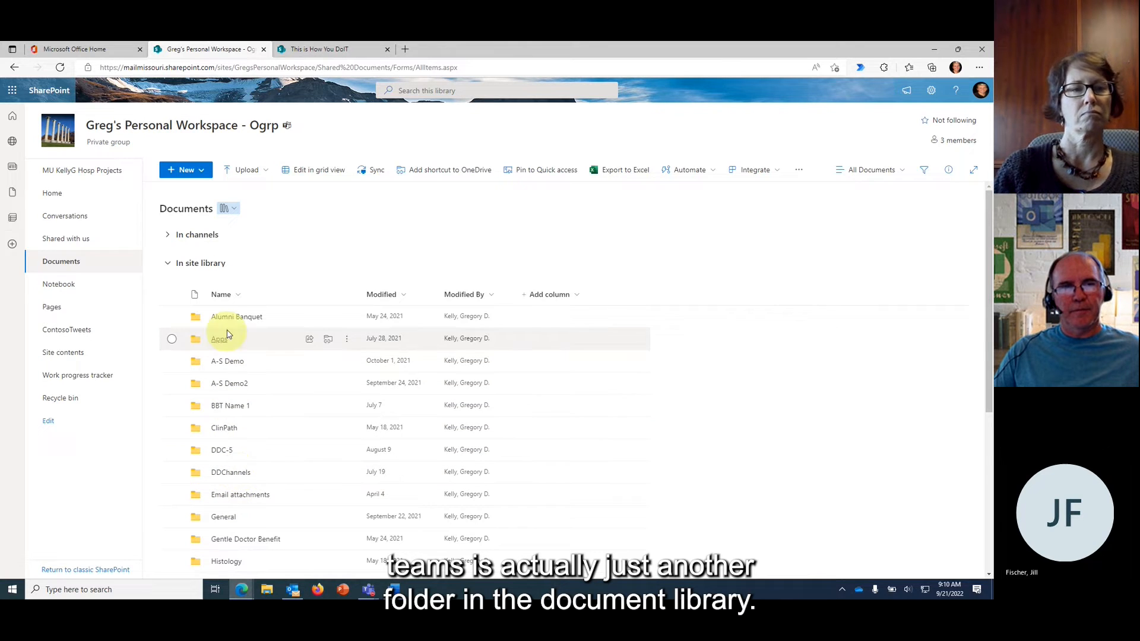
- Check which item types can be created in the document library and browse the site library's folders
{"action": "left_click", "coordinate": [202, 172]}
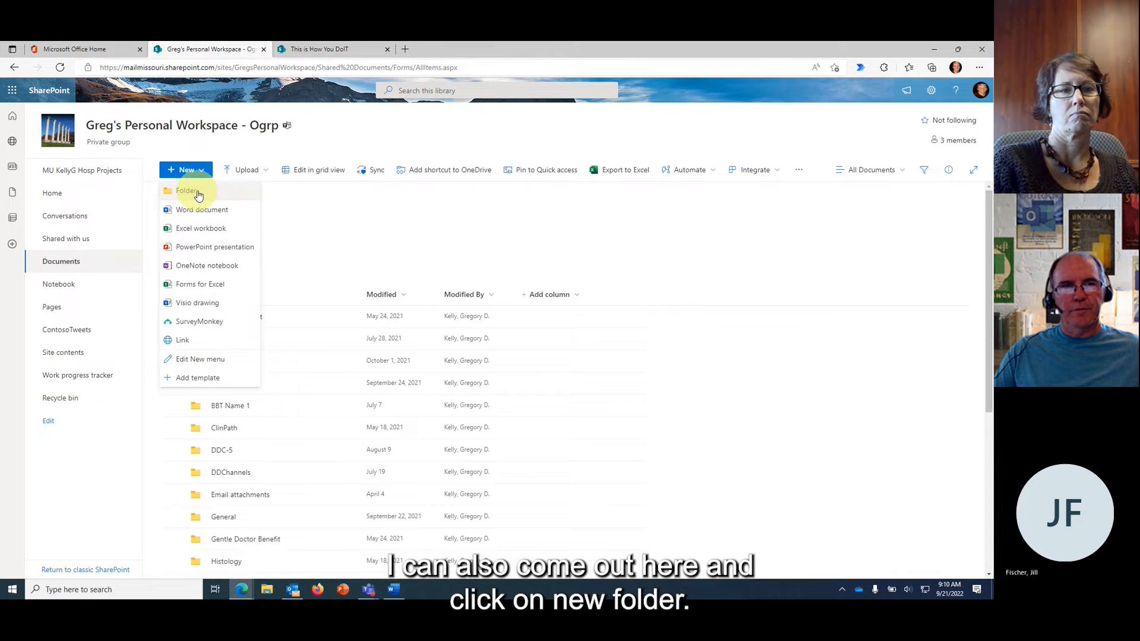
{"action": "left_click", "coordinate": [405, 212]}
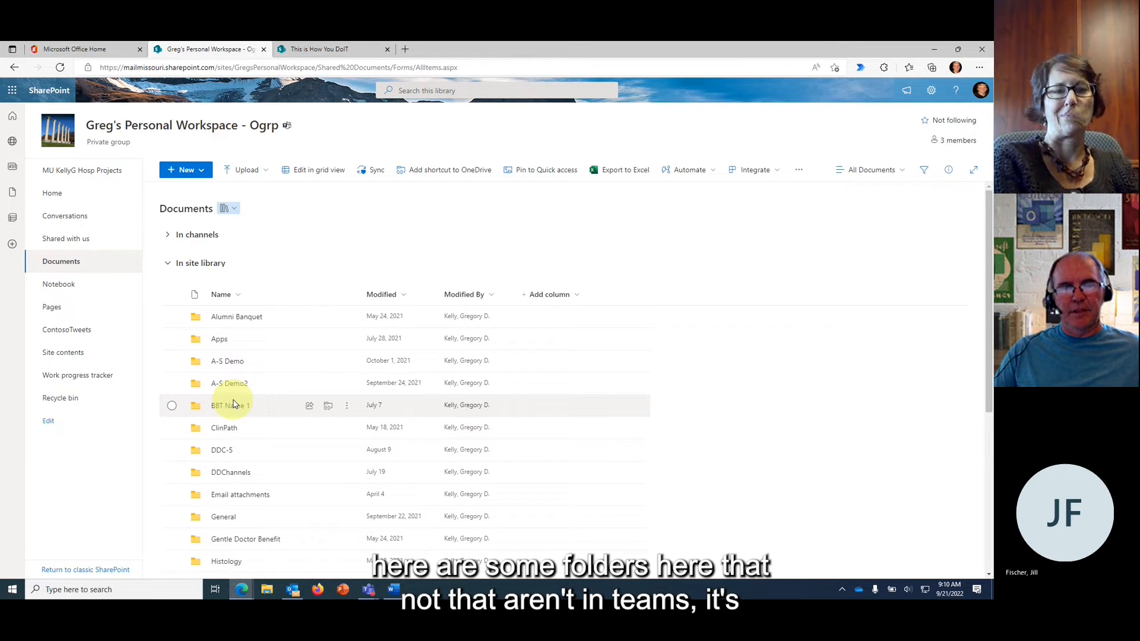
{"action": "scroll", "coordinate": [233, 404], "scroll_direction": "down", "scroll_amount": 1}
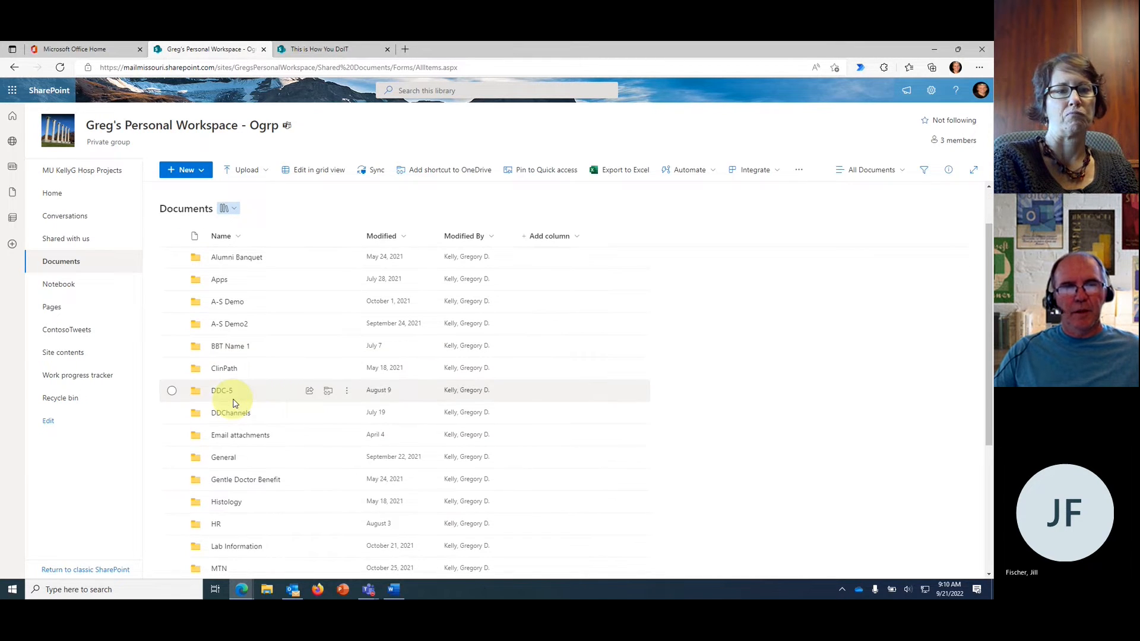
{"action": "scroll", "coordinate": [234, 404], "scroll_direction": "down", "scroll_amount": 1}
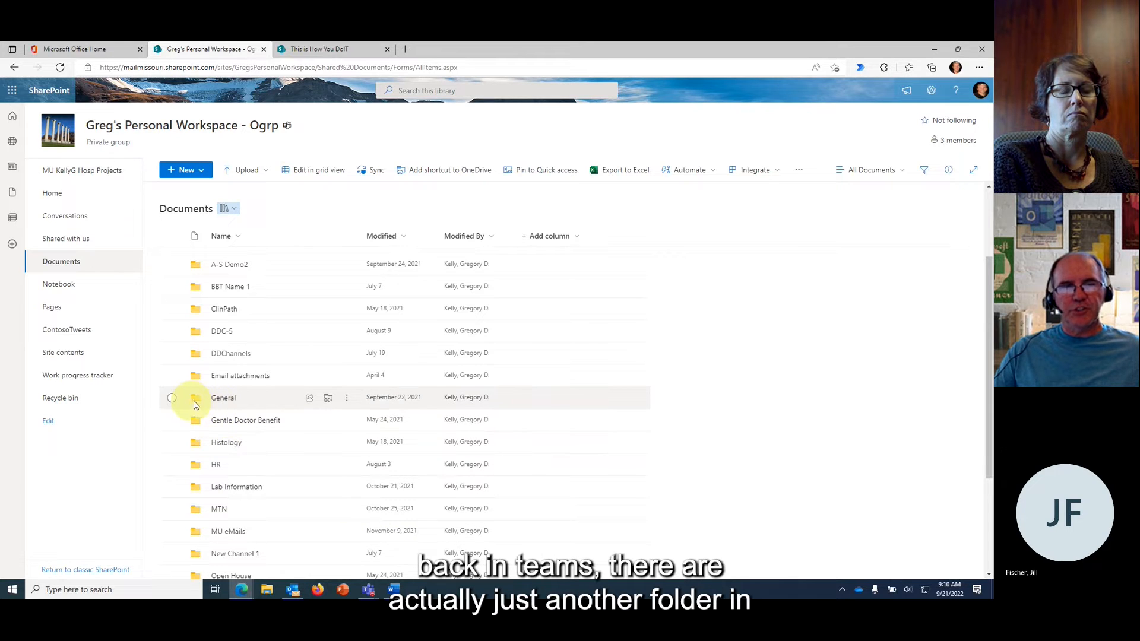
- Open Manage access for the HR folder, review the permission choices for the Members and Visitors groups, and close it without changes
{"action": "left_click", "coordinate": [171, 465]}
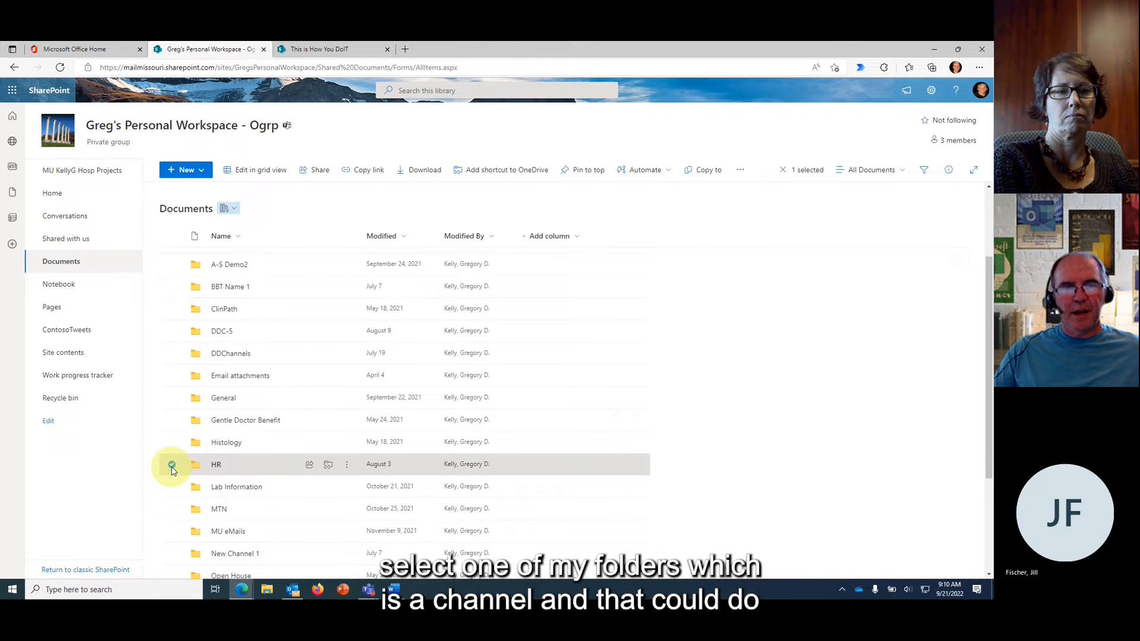
{"action": "left_click", "coordinate": [347, 467]}
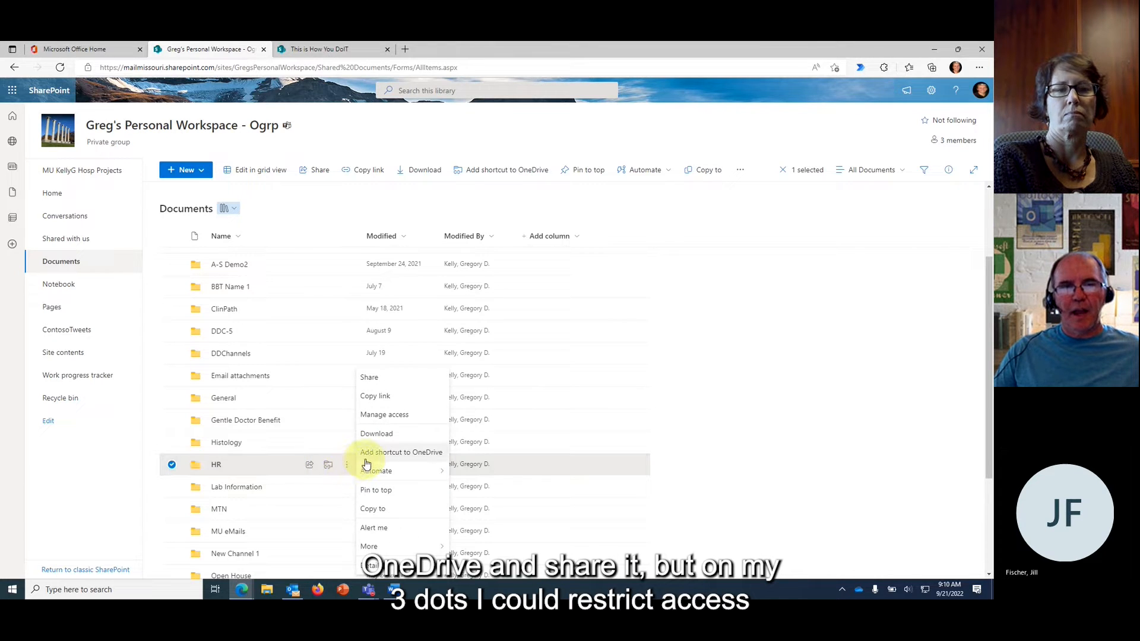
{"action": "left_click", "coordinate": [398, 420]}
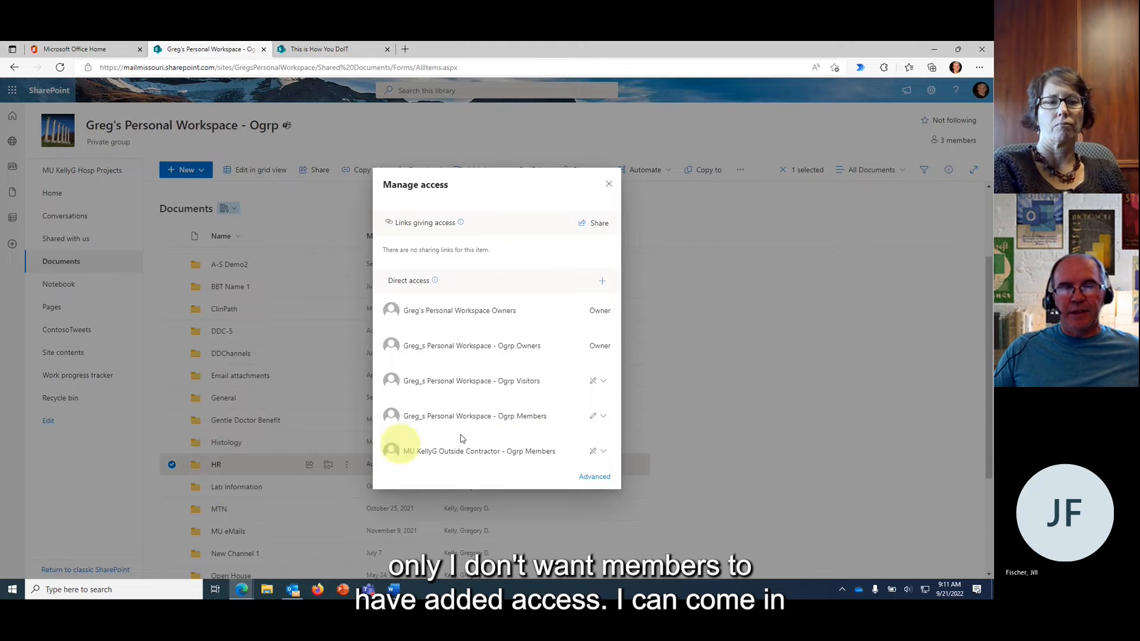
{"action": "left_click", "coordinate": [603, 418]}
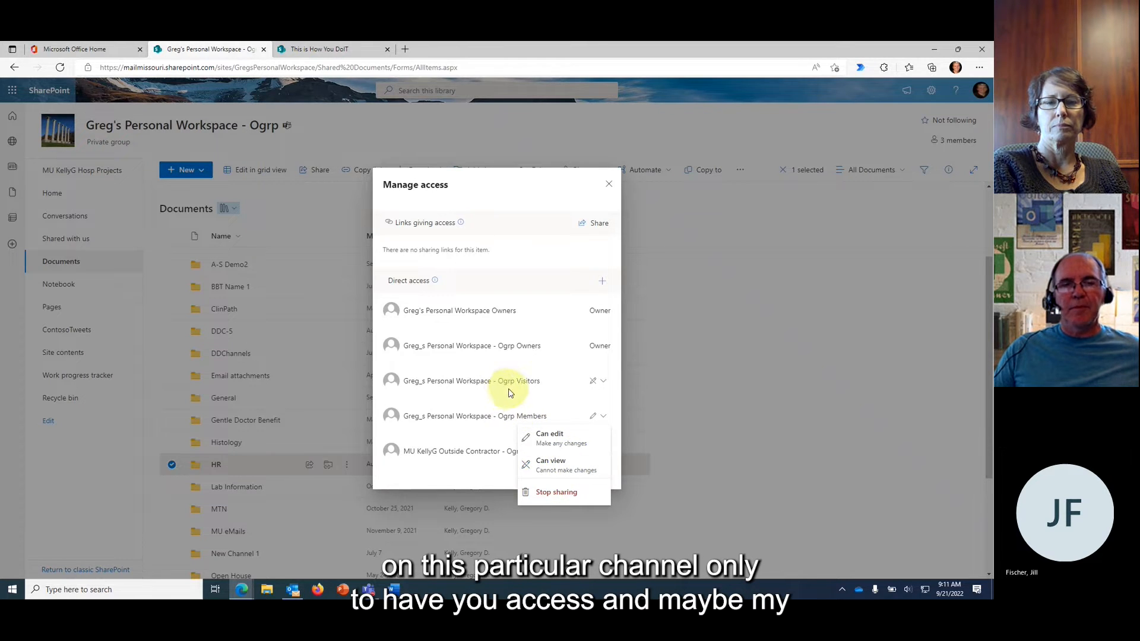
{"action": "left_click", "coordinate": [603, 384]}
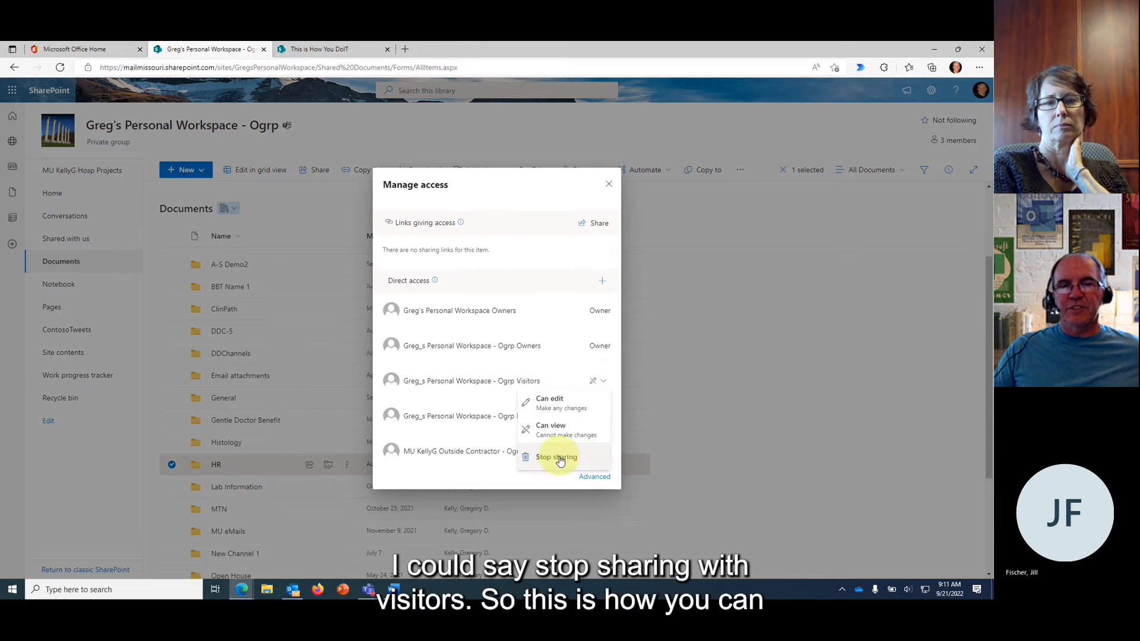
{"action": "left_click", "coordinate": [526, 330]}
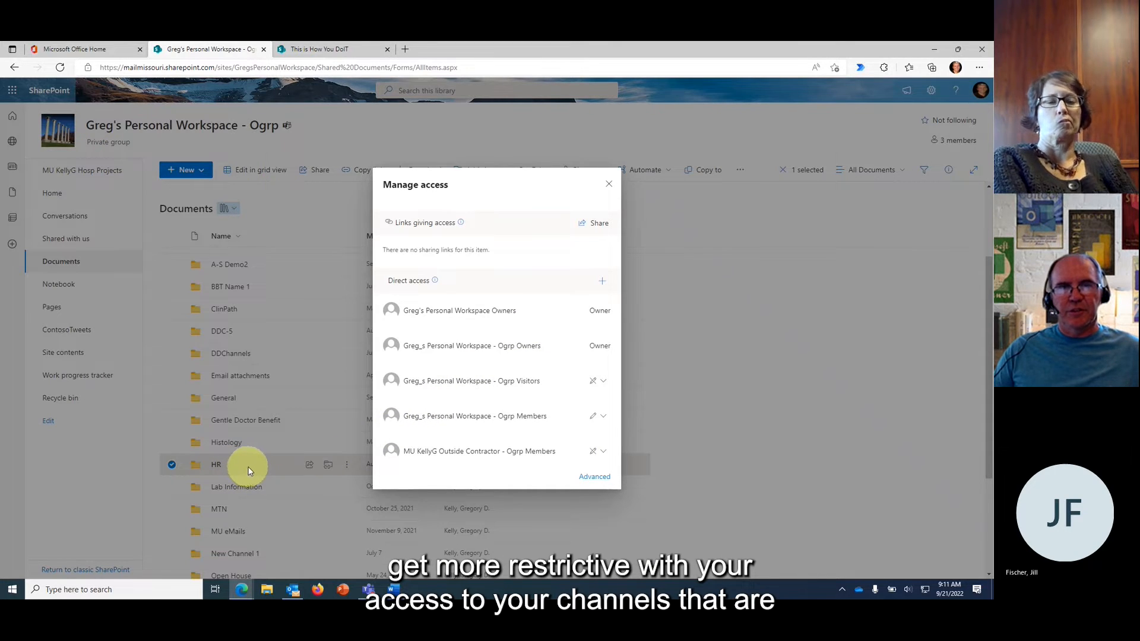
{"action": "left_click", "coordinate": [608, 184]}
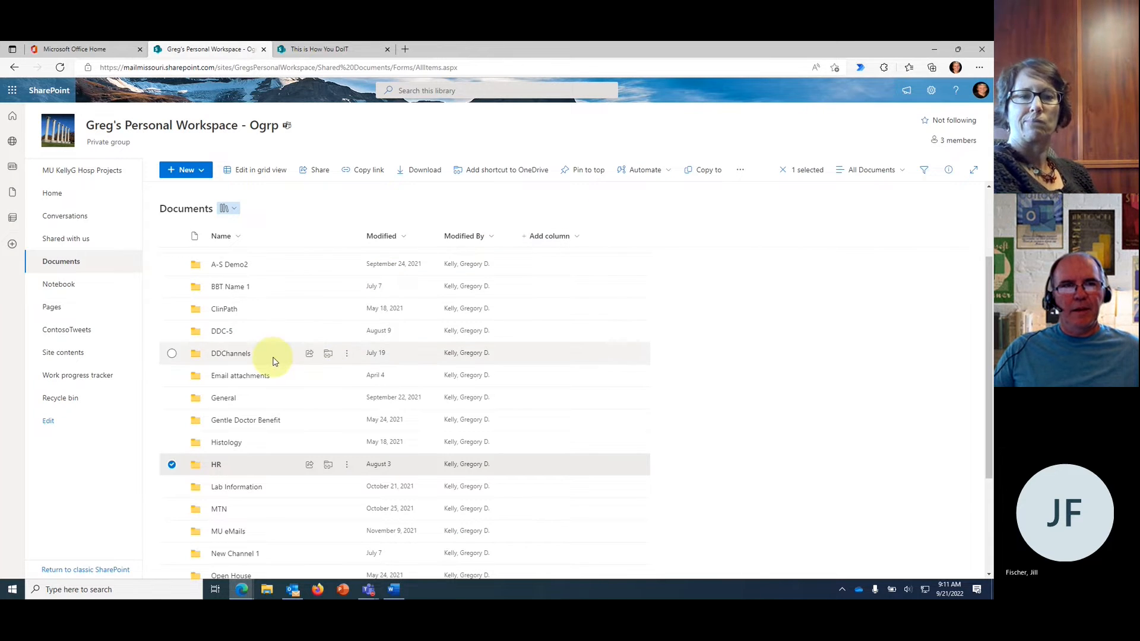
- Expand the In channels section of the document library and examine the folders of the Teams channels
{"action": "scroll", "coordinate": [272, 359], "scroll_direction": "up", "scroll_amount": 3}
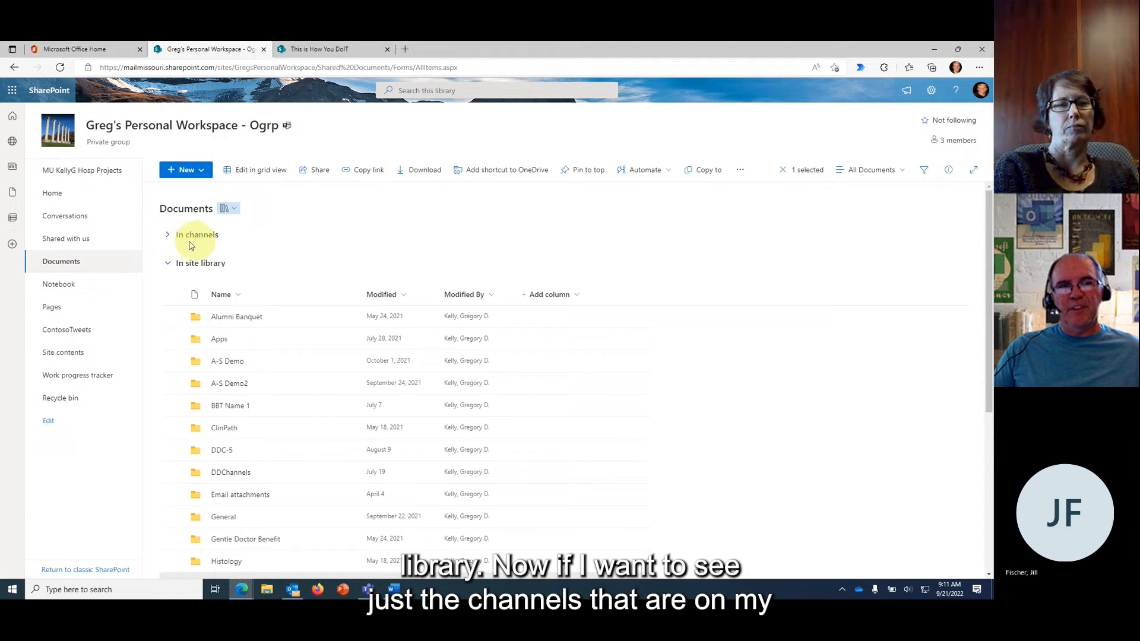
{"action": "left_click", "coordinate": [168, 262]}
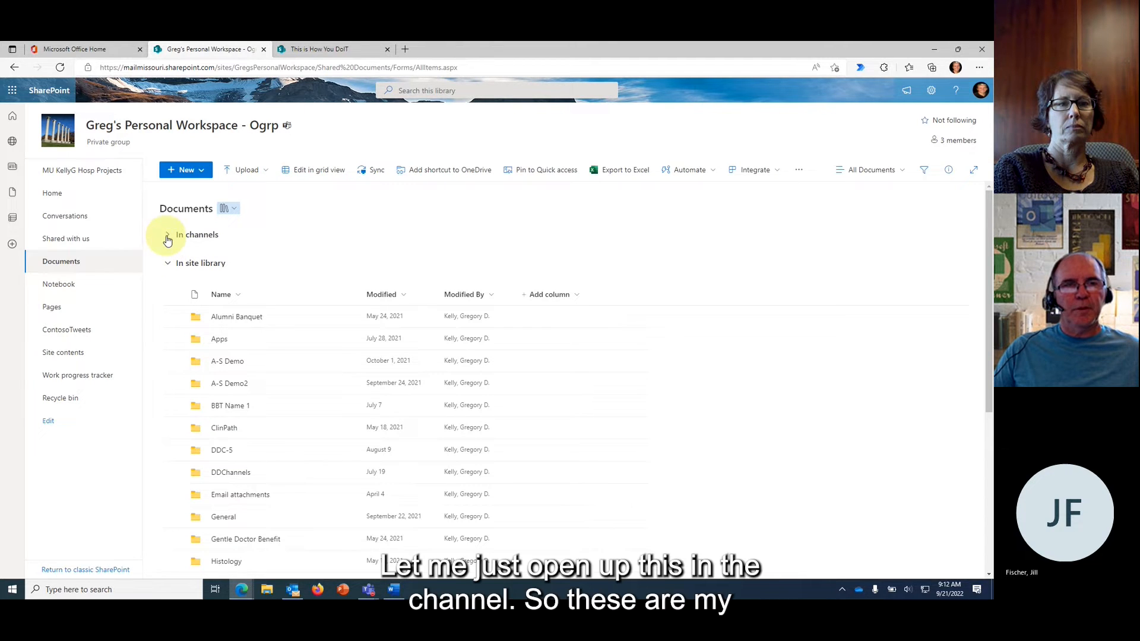
{"action": "left_click", "coordinate": [167, 236]}
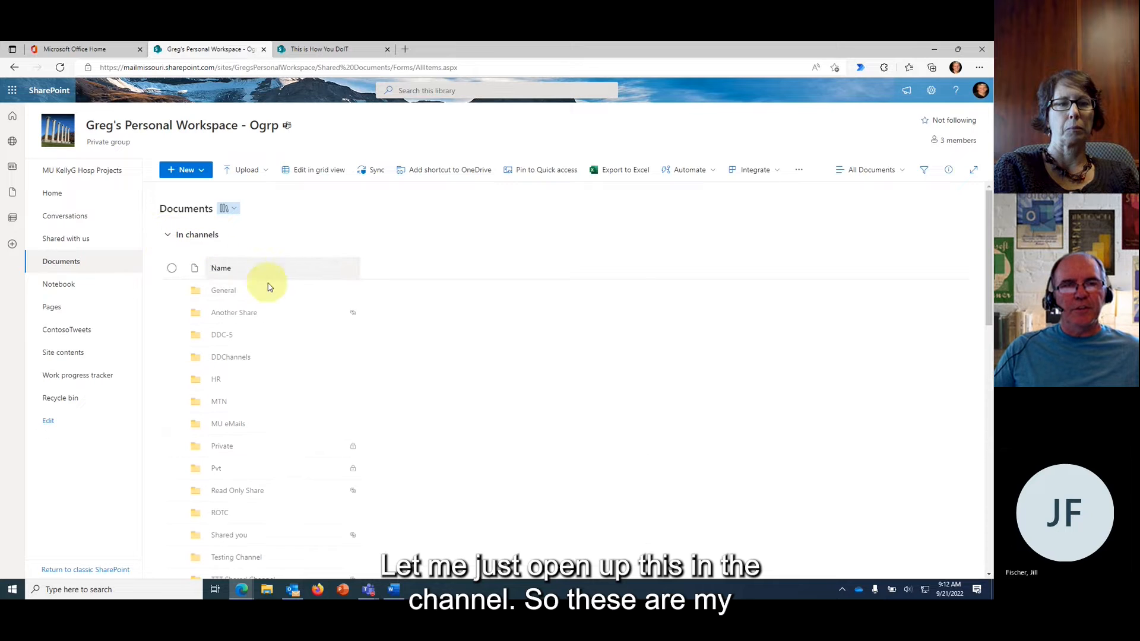
{"action": "scroll", "coordinate": [247, 423], "scroll_direction": "down", "scroll_amount": 3}
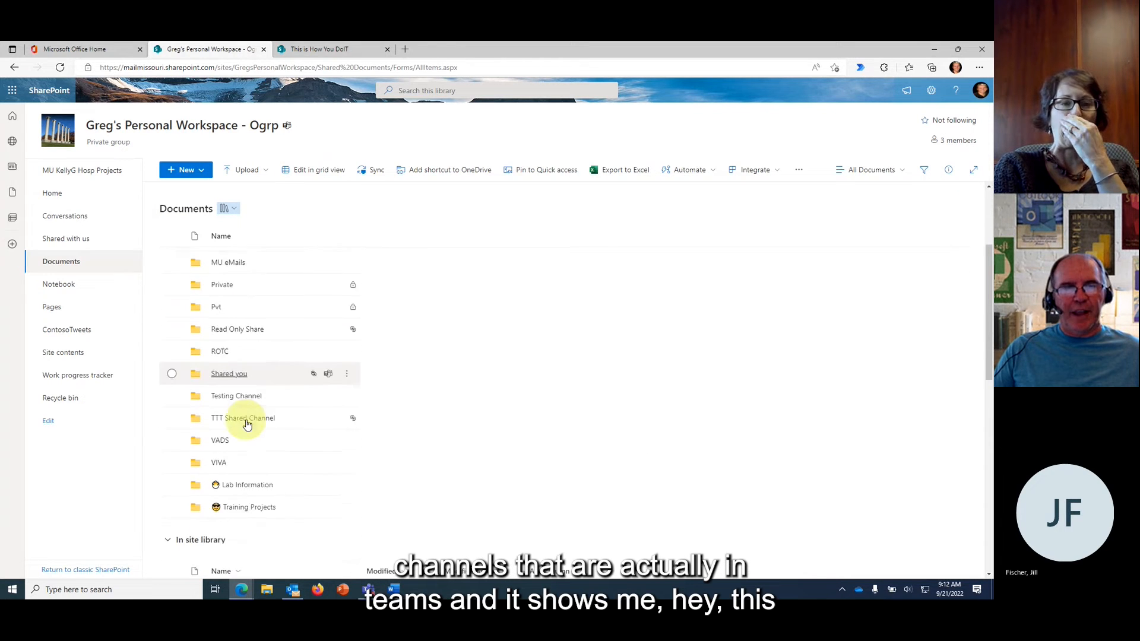
{"action": "scroll", "coordinate": [248, 423], "scroll_direction": "up", "scroll_amount": 3}
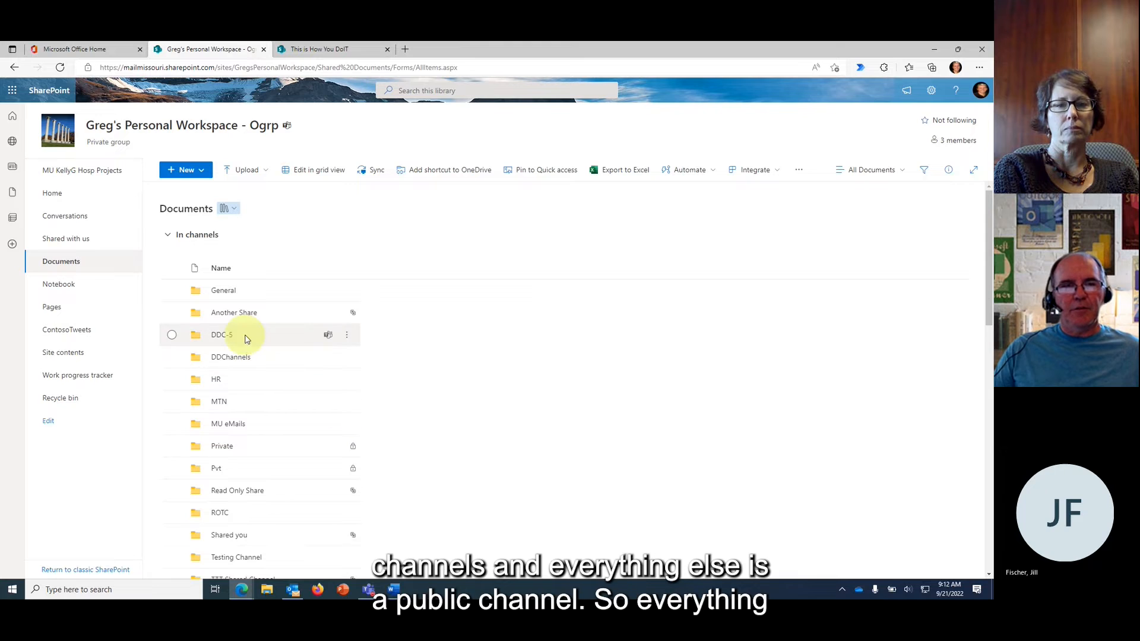
- Check the options available for the HR folder under In channels and collapse that section
{"action": "left_click", "coordinate": [172, 379]}
{"action": "left_click", "coordinate": [348, 381]}
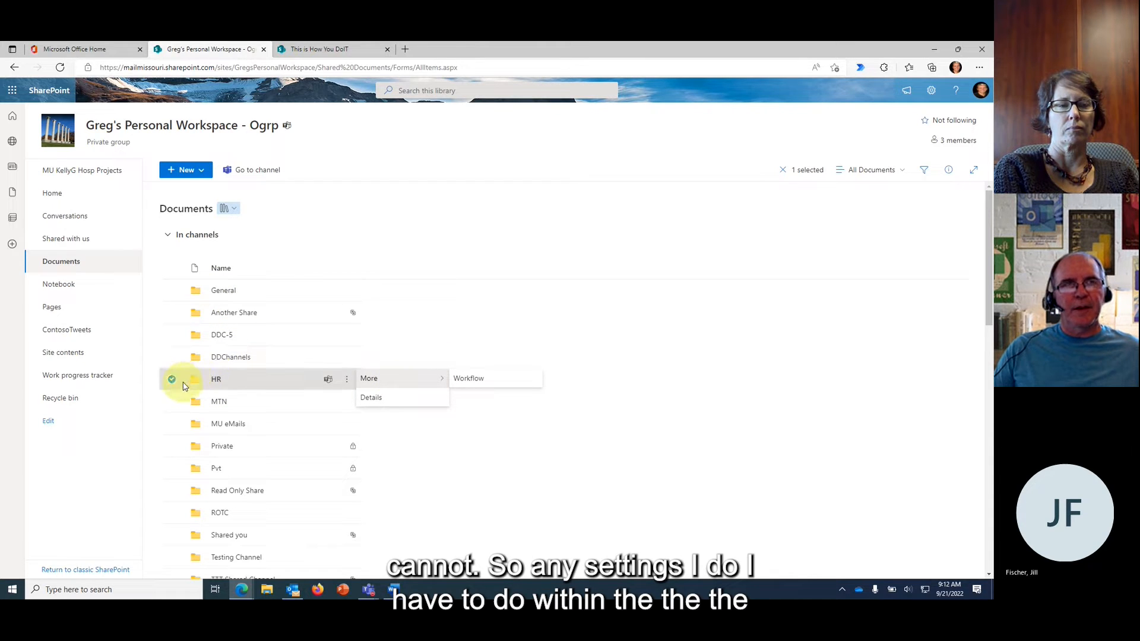
{"action": "left_click", "coordinate": [169, 239]}
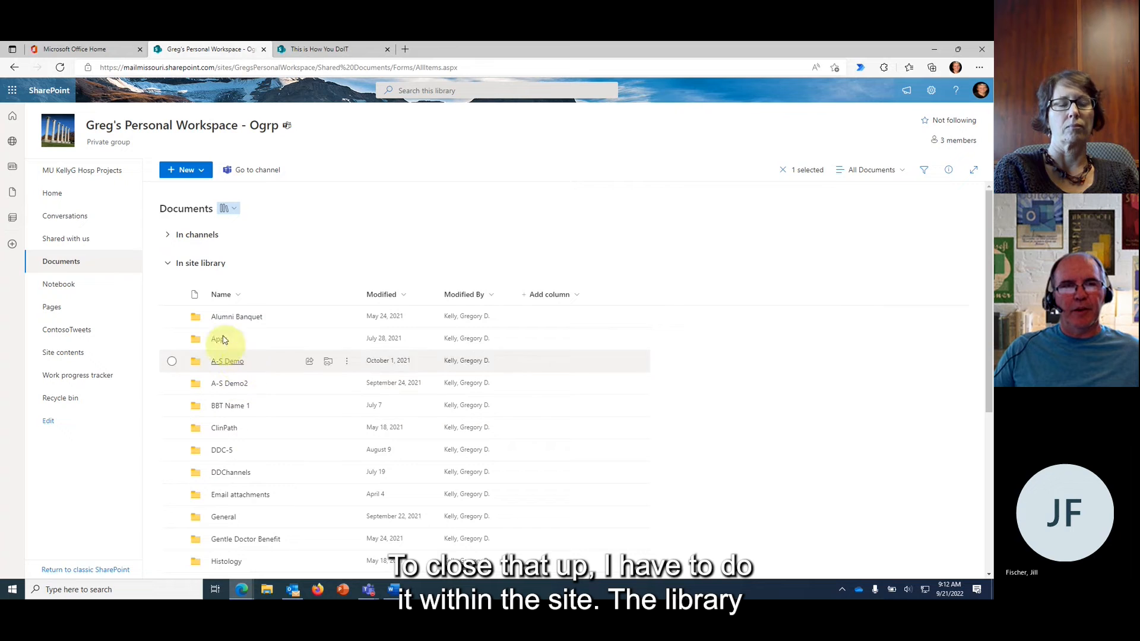
{"action": "left_click", "coordinate": [169, 237]}
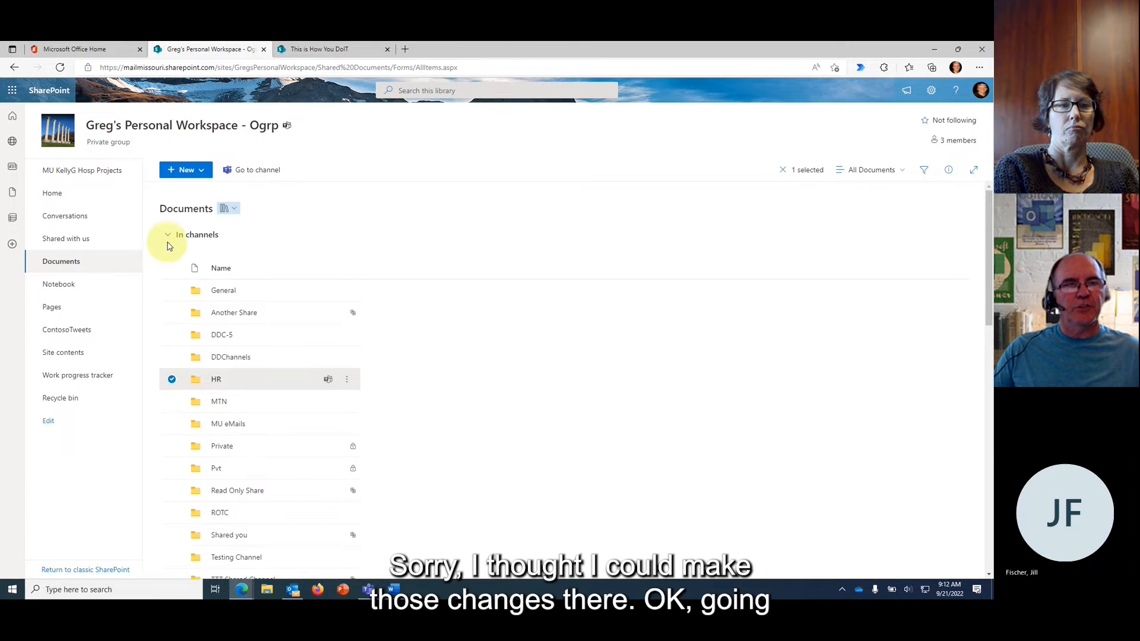
{"action": "left_click", "coordinate": [168, 237]}
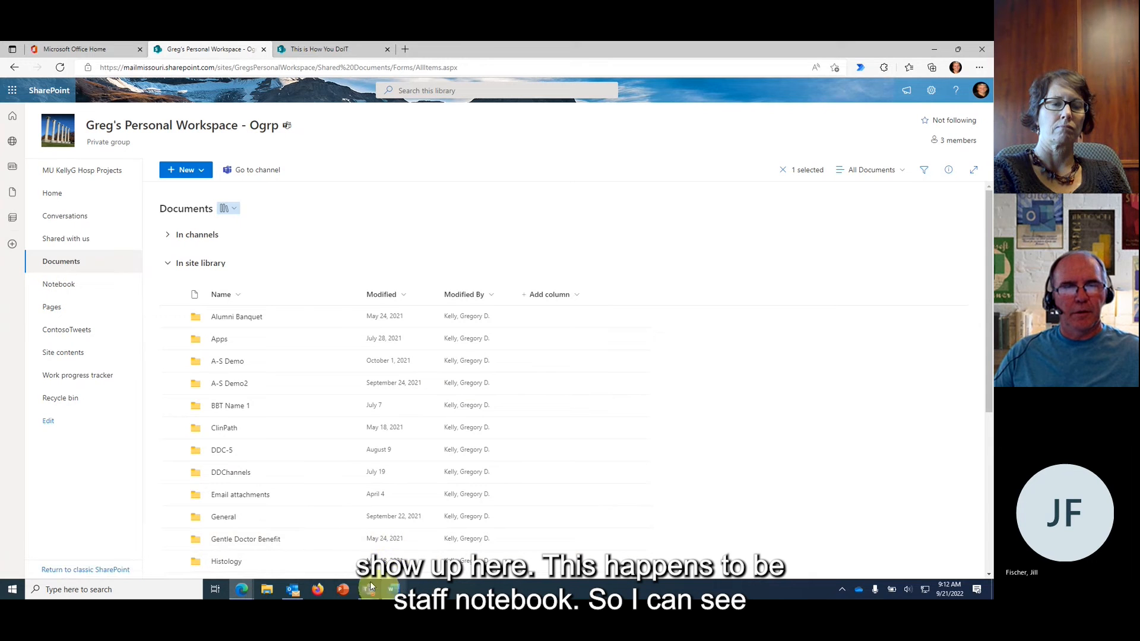
- Open the private site's OneNote notebook and close its browser tab
{"action": "left_click", "coordinate": [60, 285]}
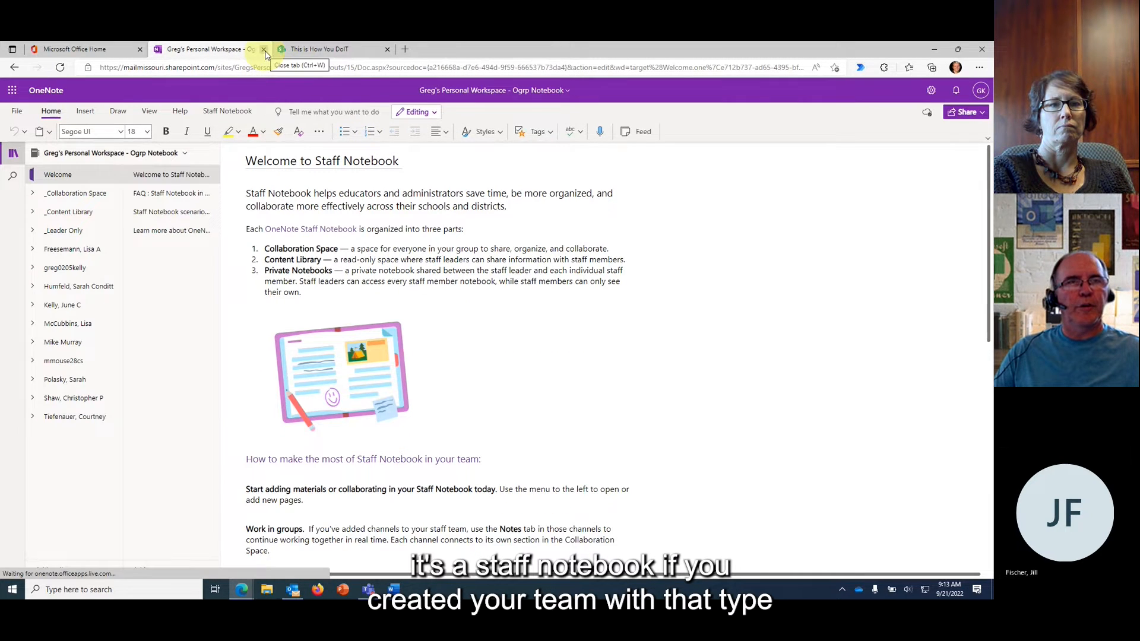
{"action": "left_click", "coordinate": [264, 50]}
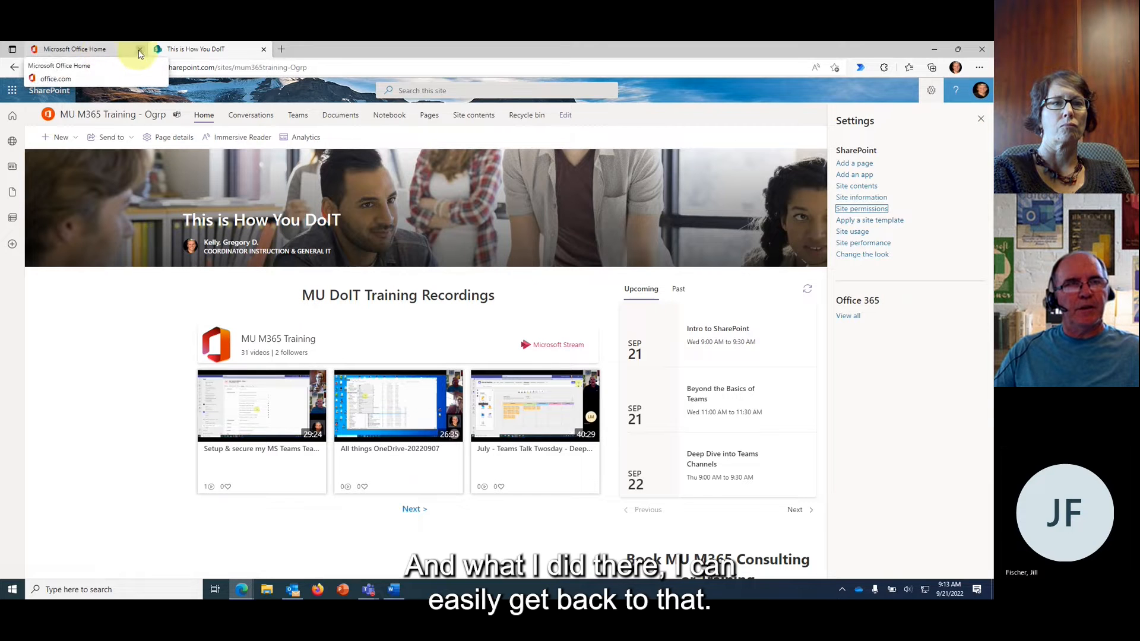
- Go from Microsoft Office Home to SharePoint and reopen the private workspace site from the frequent sites
{"action": "left_click", "coordinate": [107, 55]}
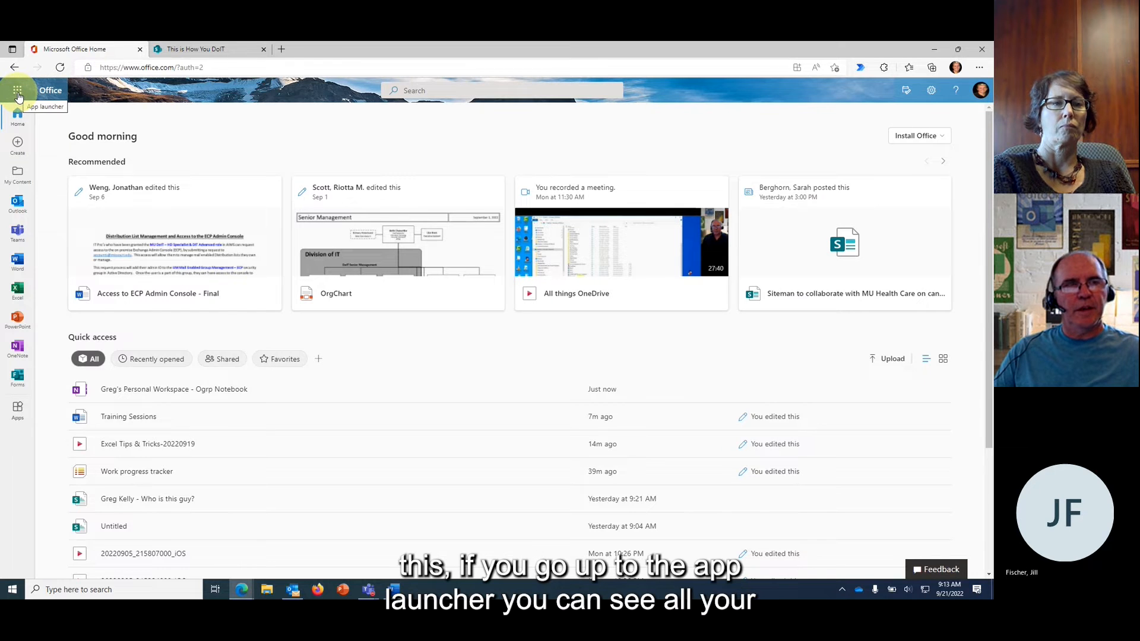
{"action": "left_click", "coordinate": [17, 95]}
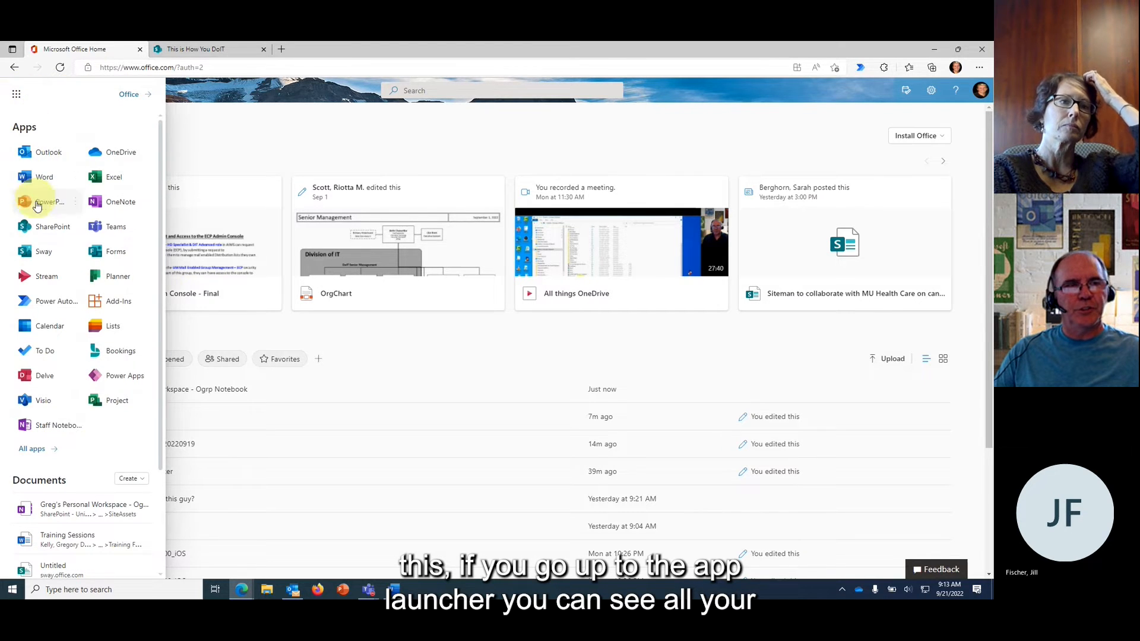
{"action": "left_click", "coordinate": [27, 229]}
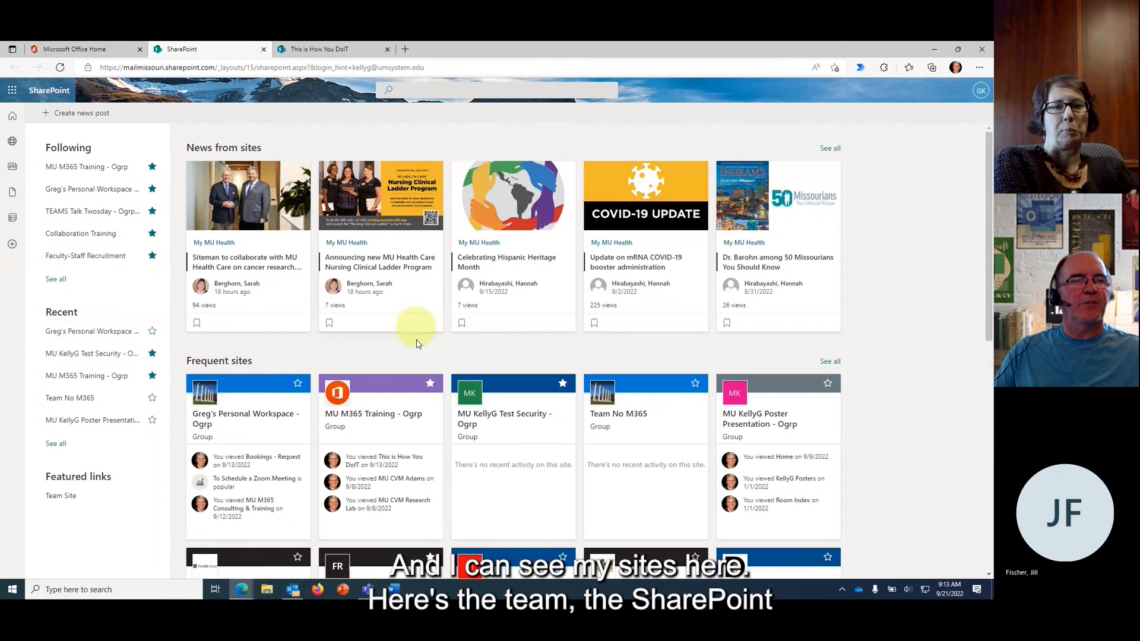
{"action": "left_click", "coordinate": [226, 420]}
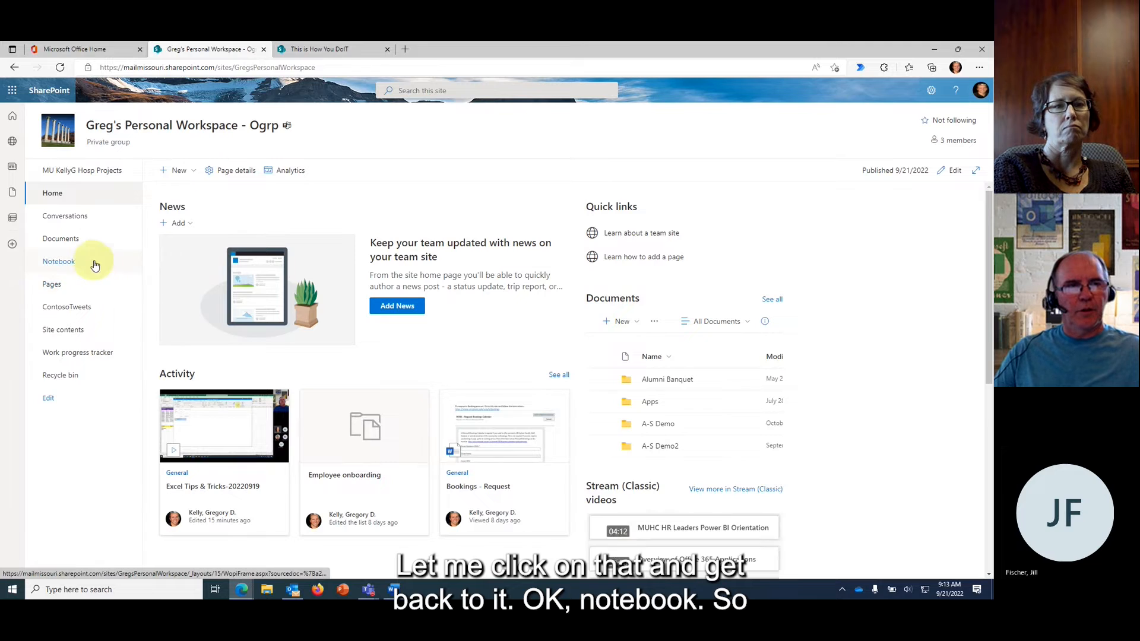
- Open the site's list of pages and view the Home.aspx page
{"action": "left_click", "coordinate": [61, 289]}
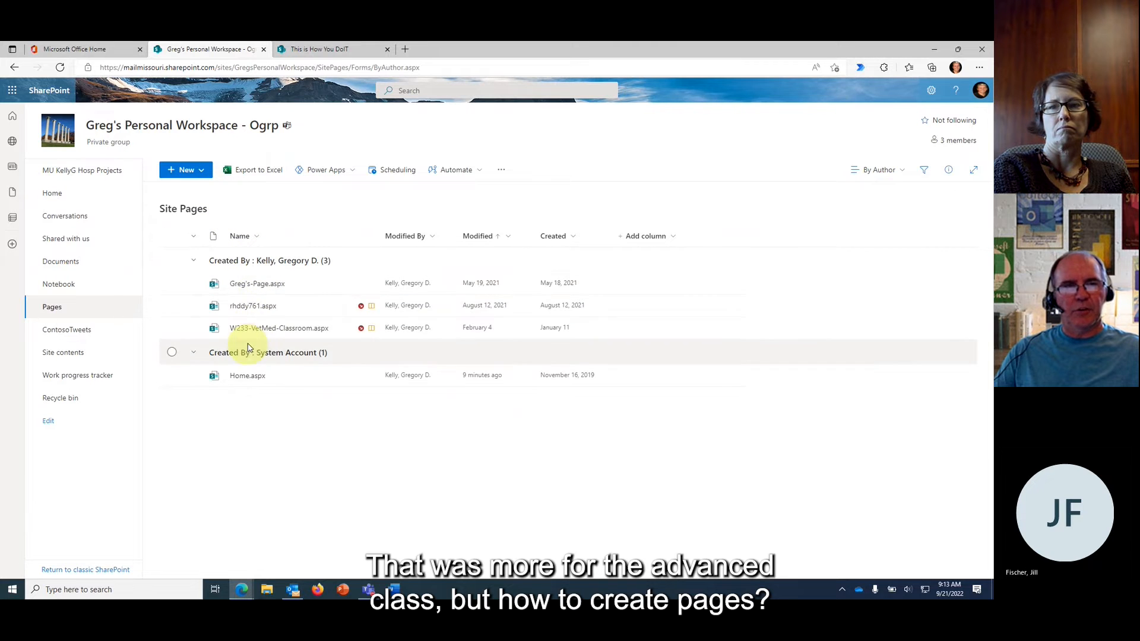
{"action": "left_click", "coordinate": [244, 376]}
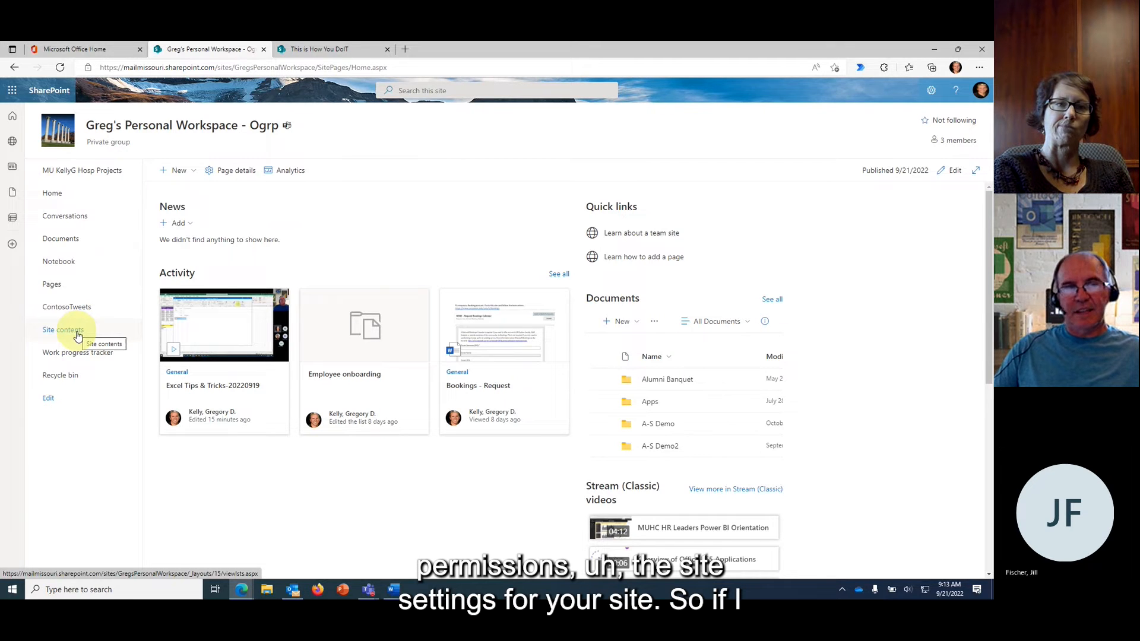
- Open the site contents and look through its document libraries, lists, events lists and page libraries
{"action": "left_click", "coordinate": [77, 336]}
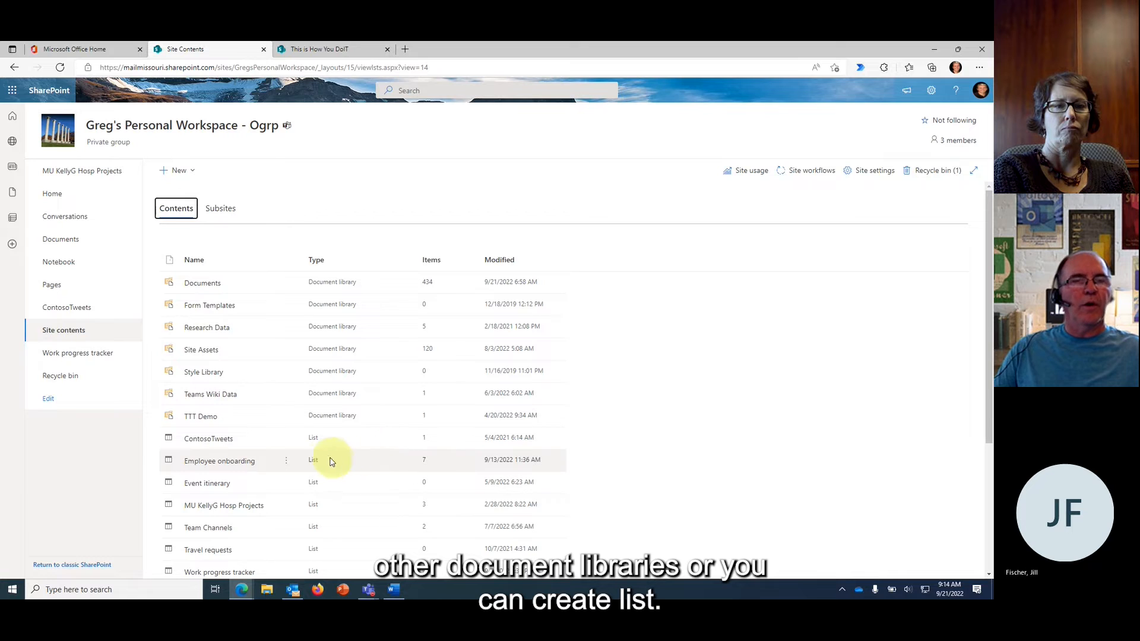
{"action": "scroll", "coordinate": [316, 459], "scroll_direction": "down", "scroll_amount": 3}
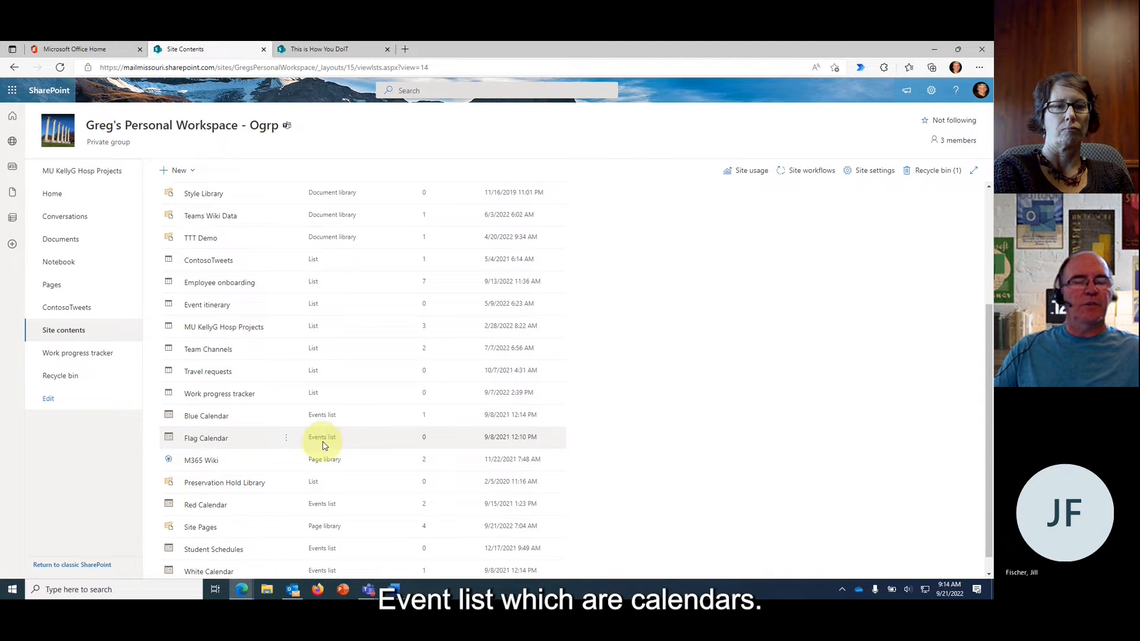
{"action": "scroll", "coordinate": [376, 451], "scroll_direction": "down", "scroll_amount": 1}
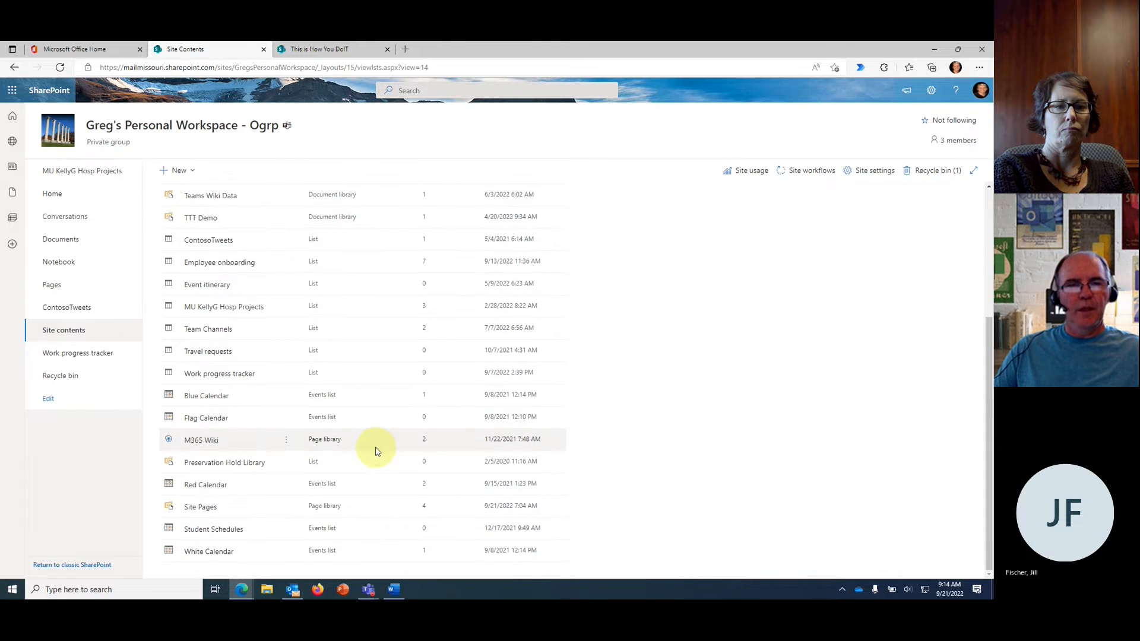
{"action": "scroll", "coordinate": [314, 387], "scroll_direction": "up", "scroll_amount": 2}
{"action": "scroll", "coordinate": [313, 388], "scroll_direction": "up", "scroll_amount": 3}
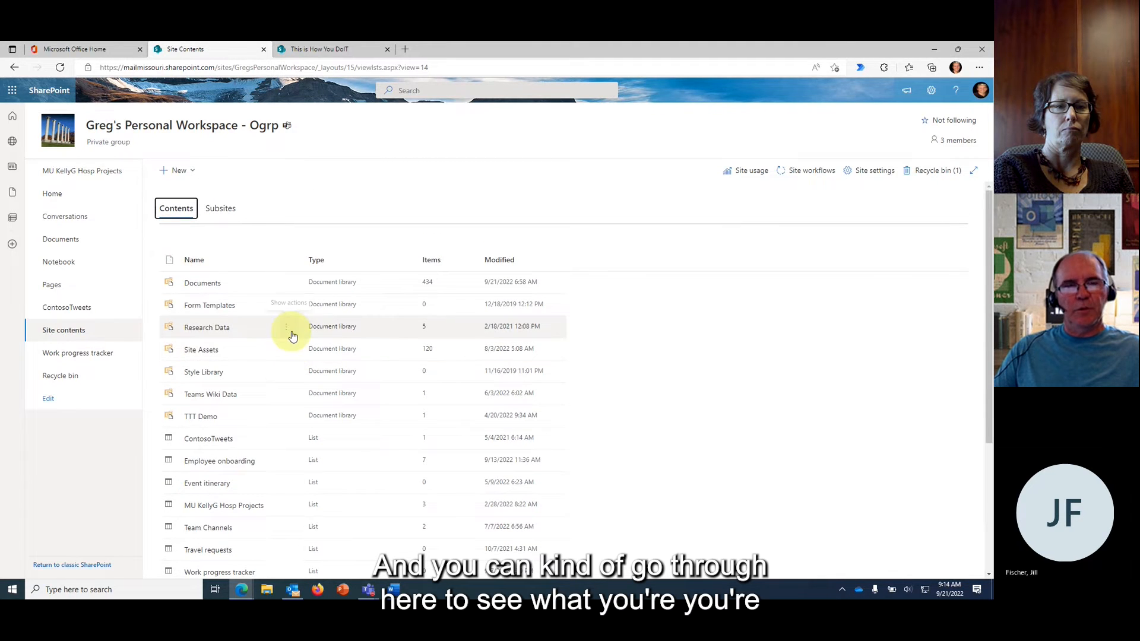
- Check which item types can be created from the site contents, view the Documents library, and return to the site contents
{"action": "left_click", "coordinate": [190, 173]}
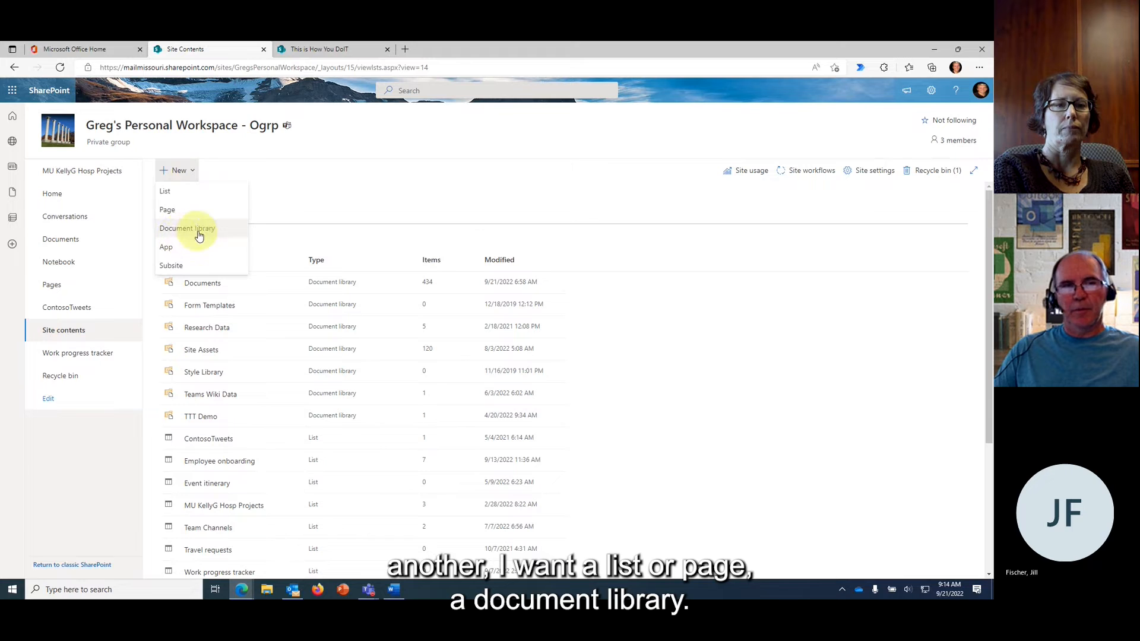
{"action": "left_click", "coordinate": [433, 187]}
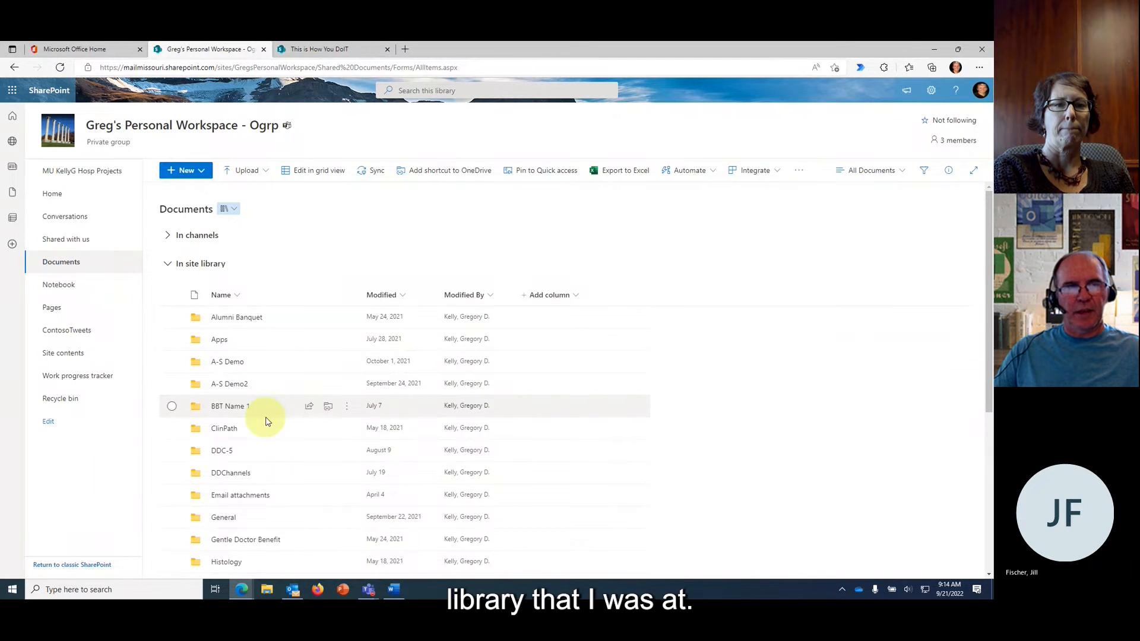
{"action": "left_click", "coordinate": [63, 353]}
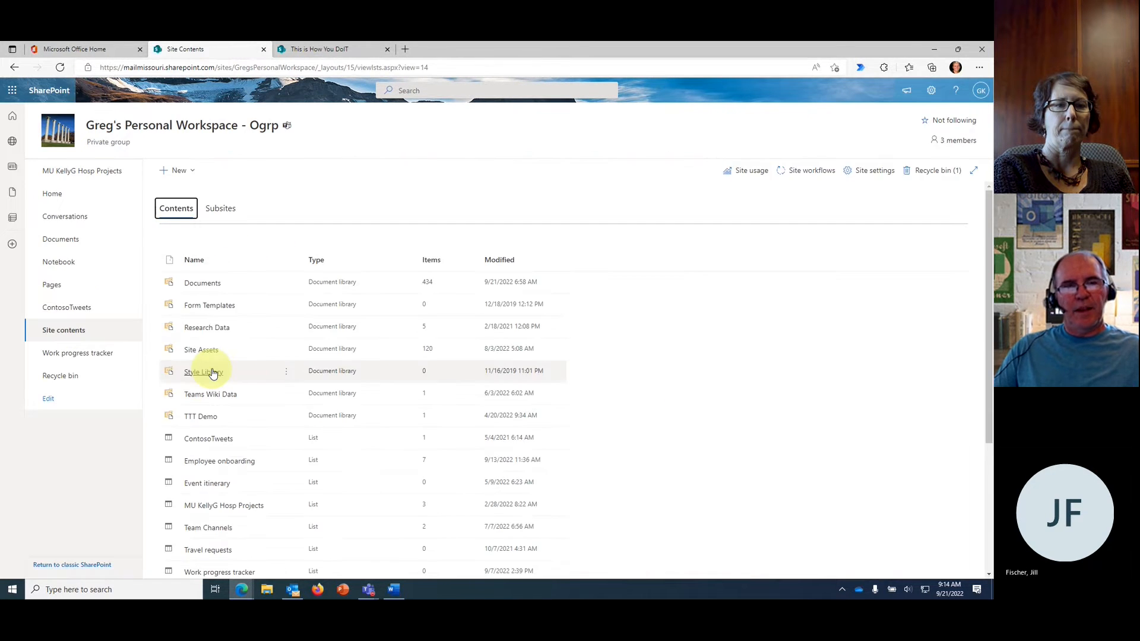
- Review the form for creating a document library, including its site navigation option, and dismiss it without creating one
{"action": "left_click", "coordinate": [180, 171]}
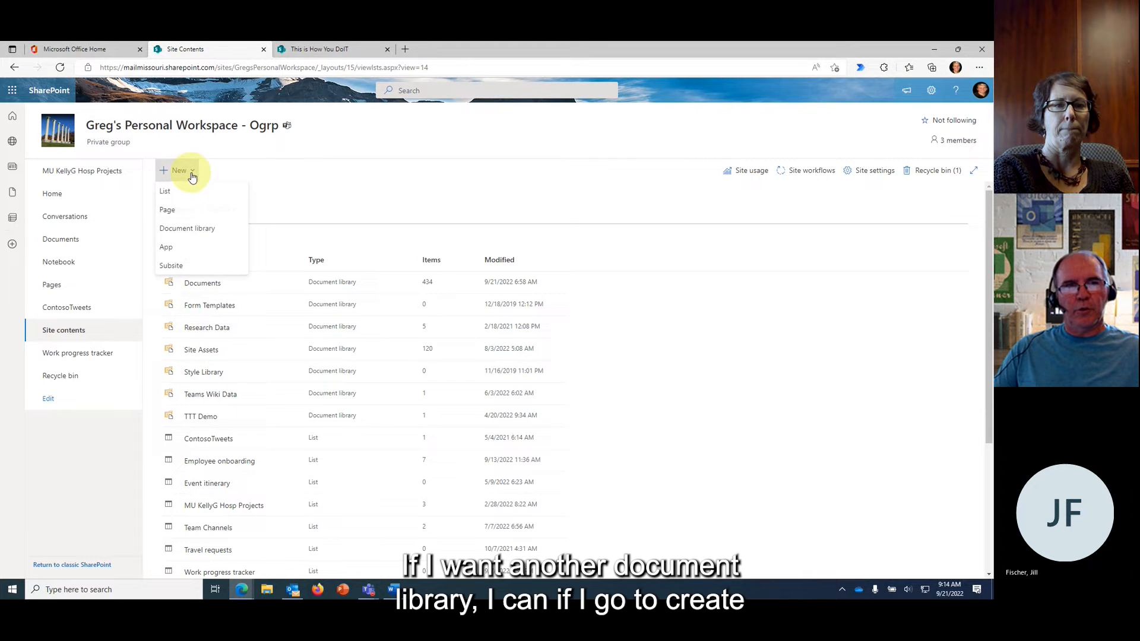
{"action": "left_click", "coordinate": [196, 230]}
{"action": "left_click", "coordinate": [851, 159]}
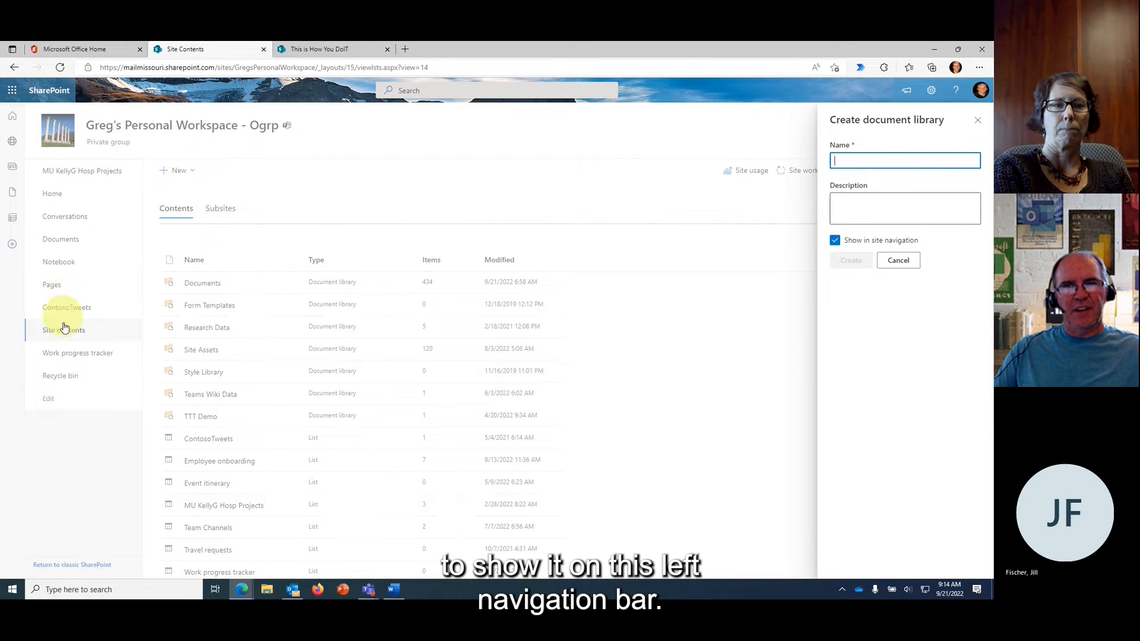
{"action": "left_click", "coordinate": [911, 263]}
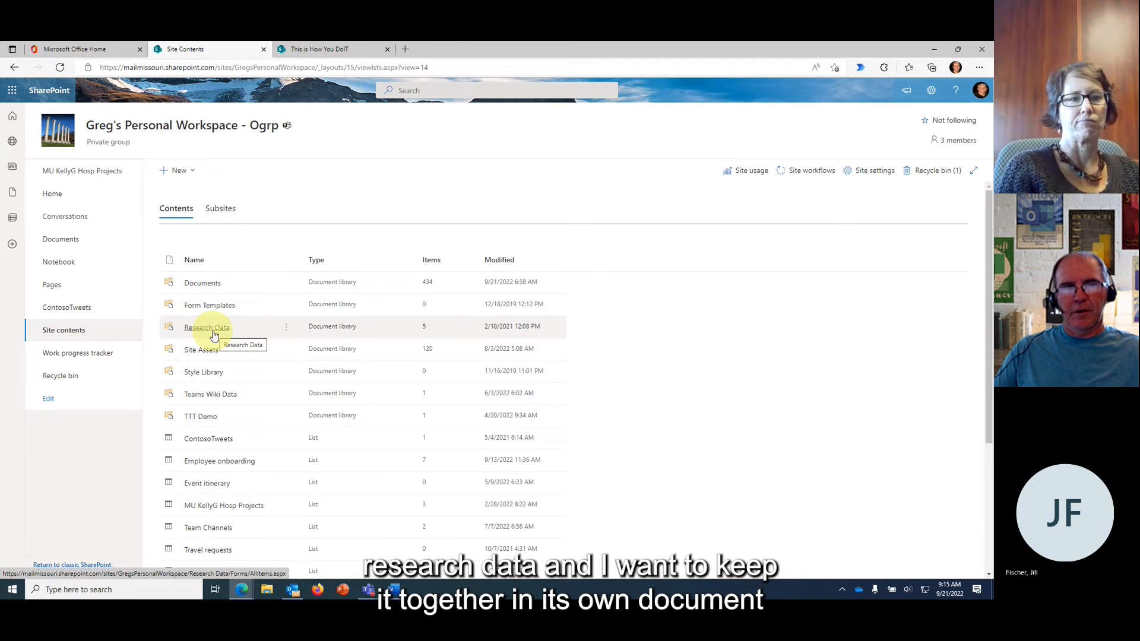
- Open the Research Data document library from the site contents and view its files
{"action": "left_click", "coordinate": [212, 329]}
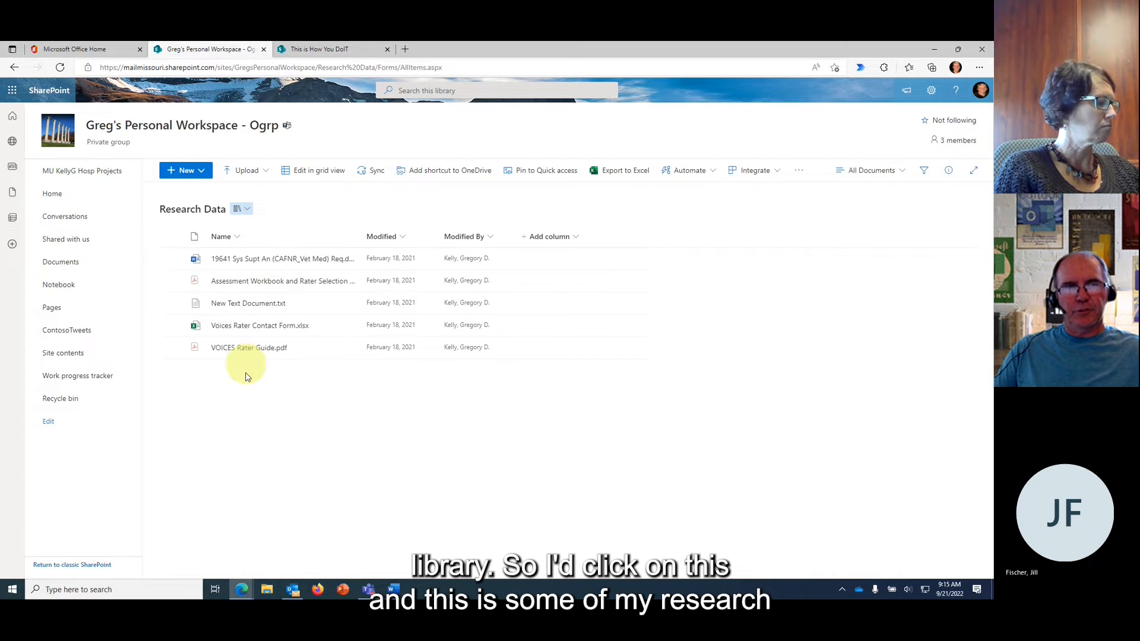
{"action": "mouse_move", "coordinate": [243, 328]}
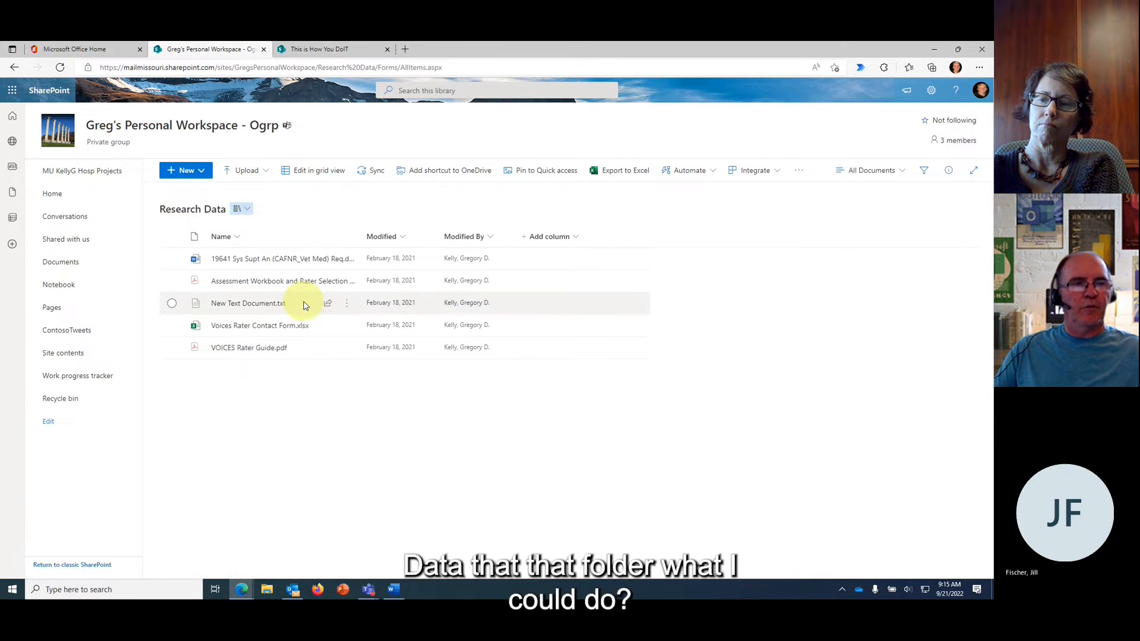
- Set the Research Data library to display on the Quick Launch in its general settings, save, and return to the site's home page
{"action": "left_click", "coordinate": [67, 358]}
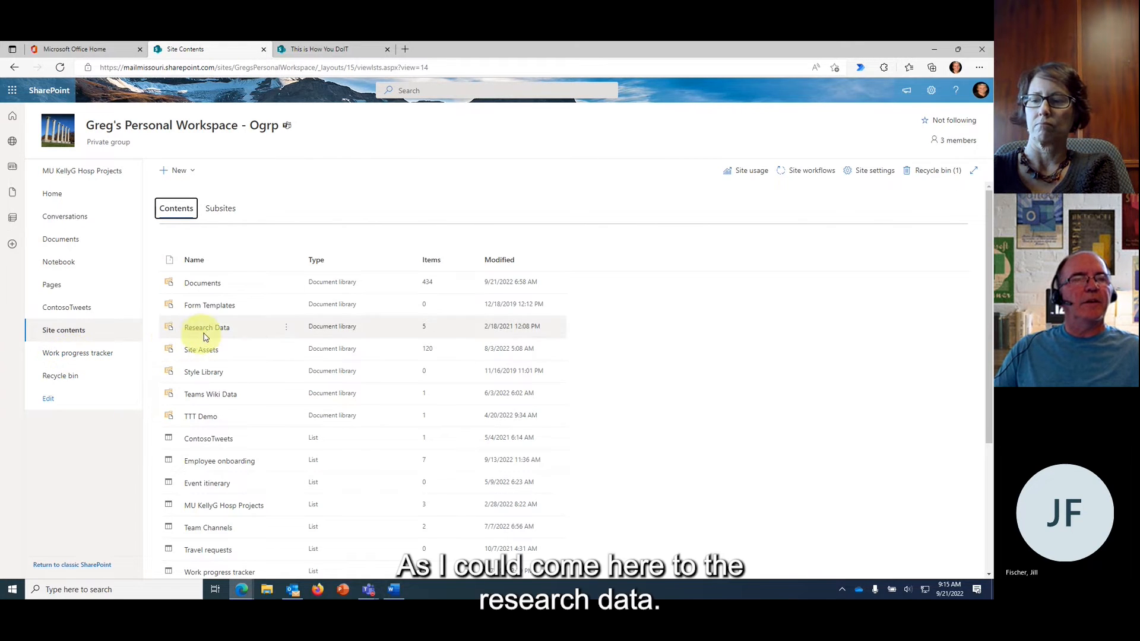
{"action": "left_click", "coordinate": [287, 330]}
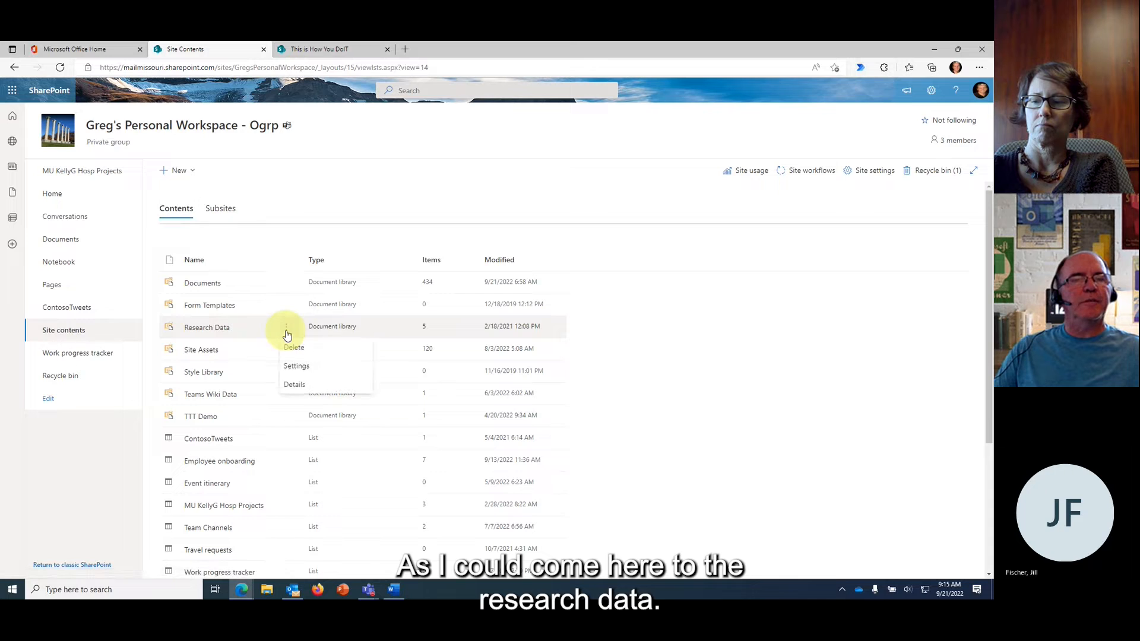
{"action": "left_click", "coordinate": [299, 368]}
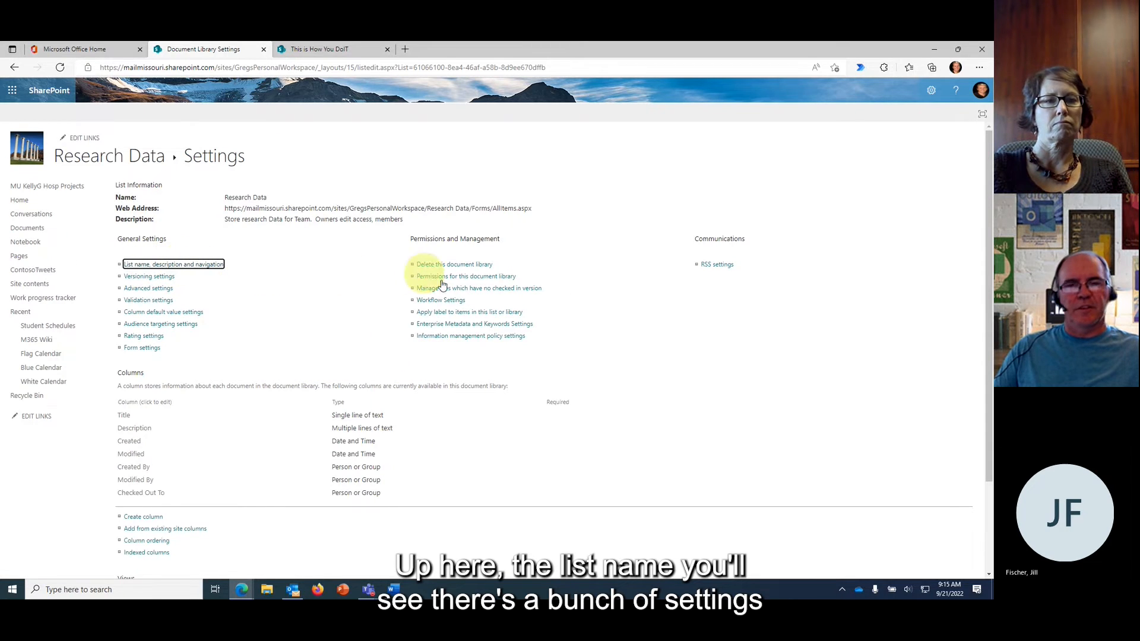
{"action": "left_click", "coordinate": [198, 269]}
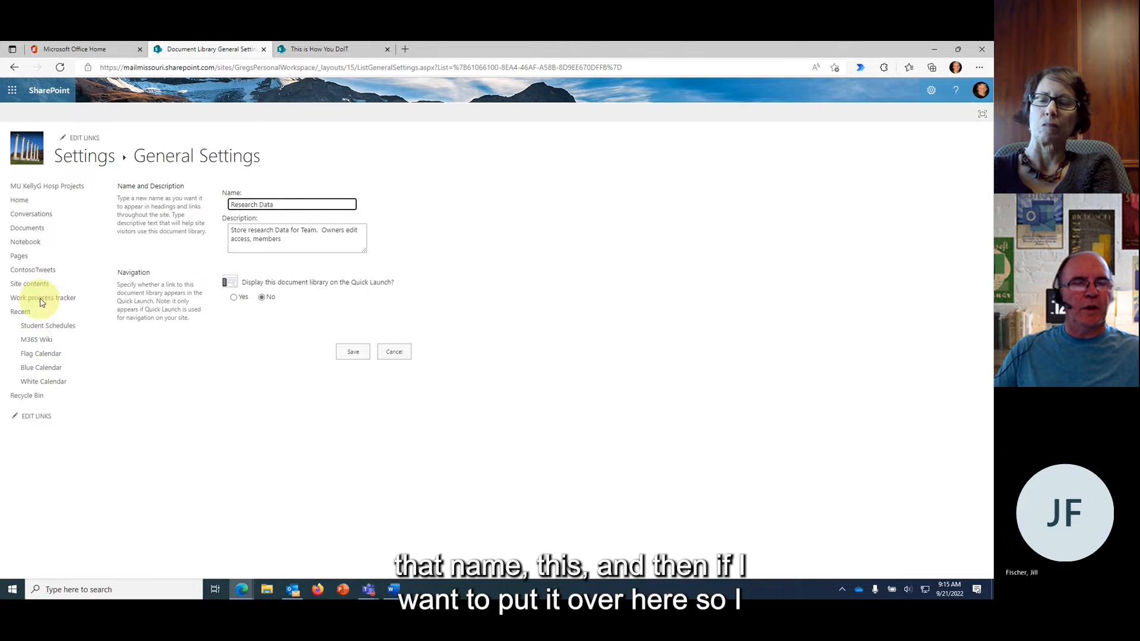
{"action": "left_click", "coordinate": [235, 298]}
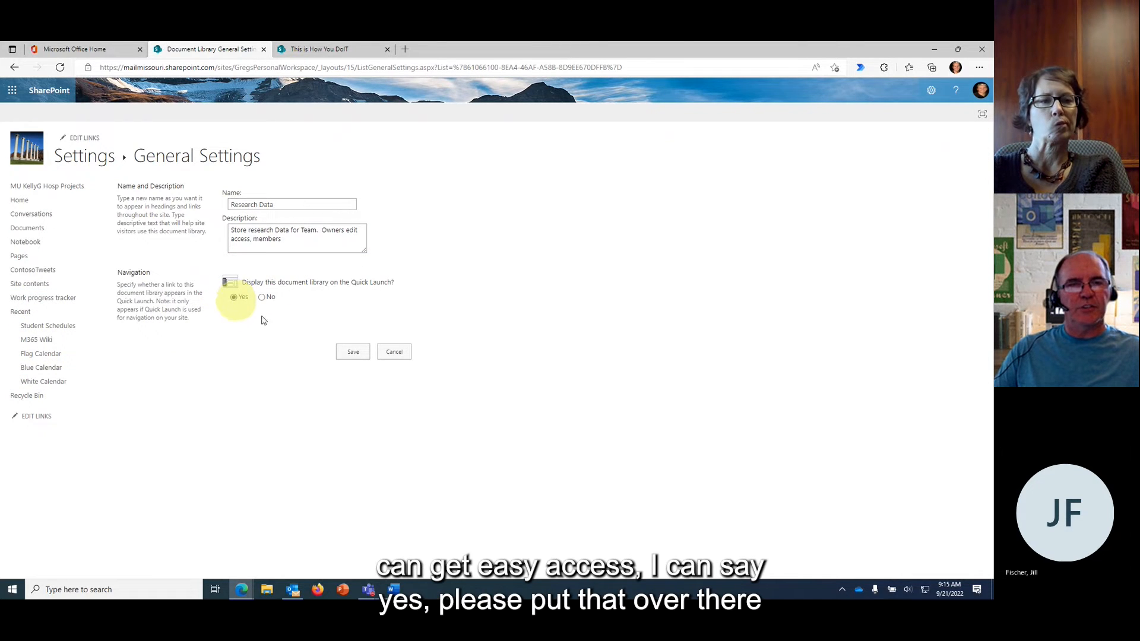
{"action": "left_click", "coordinate": [353, 352]}
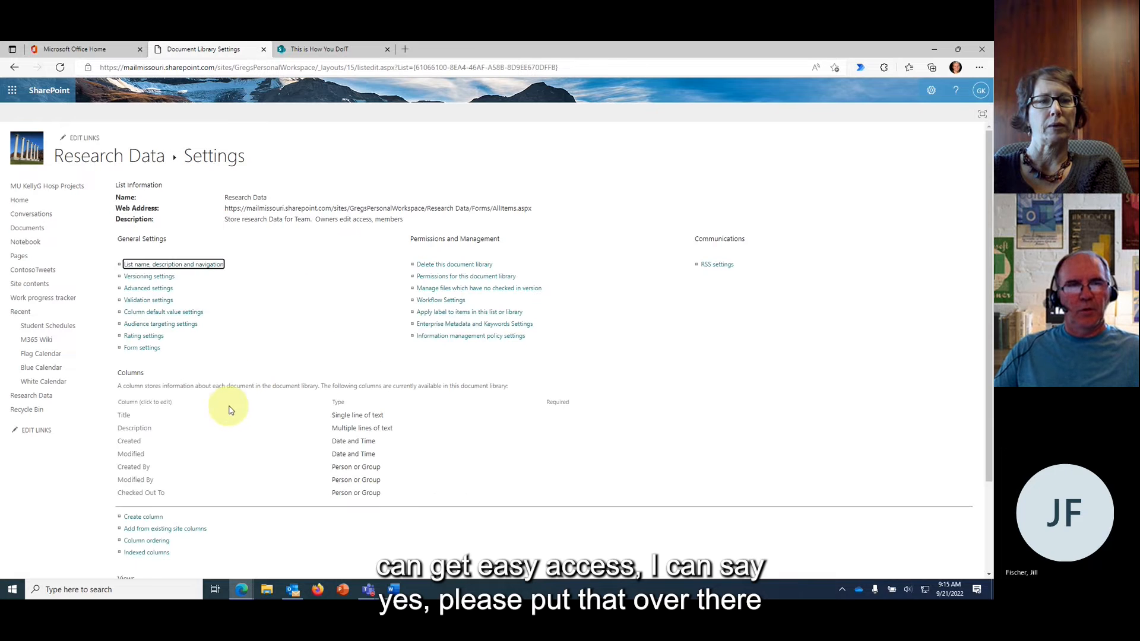
{"action": "left_click", "coordinate": [20, 201]}
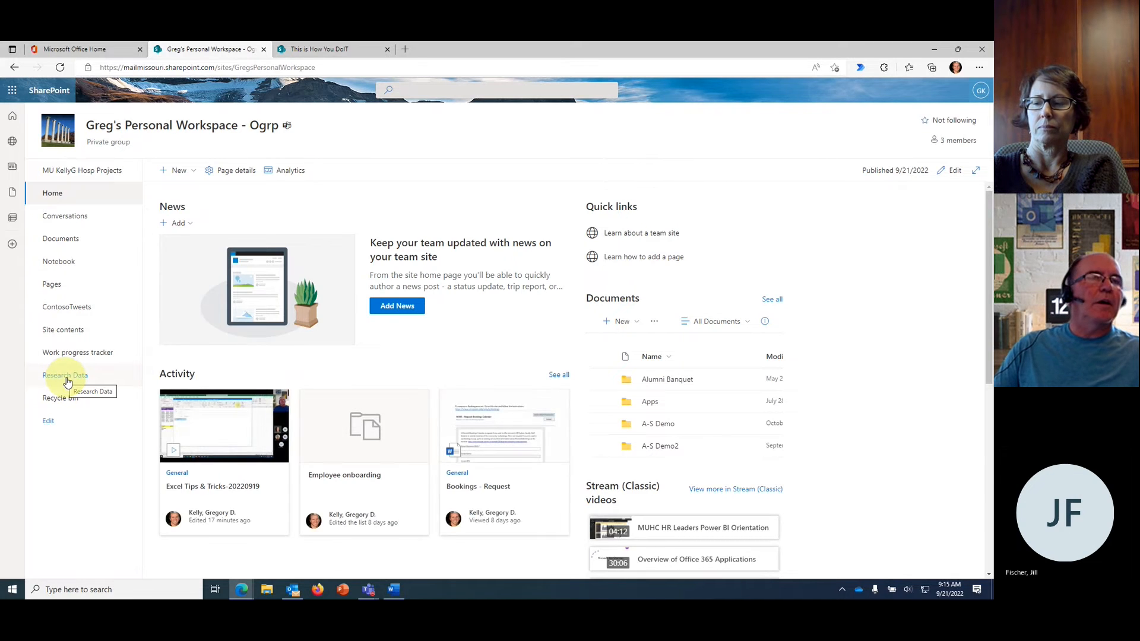
- Find the Work progress tracker list in the site contents and view it from the site navigation
{"action": "left_click", "coordinate": [76, 330]}
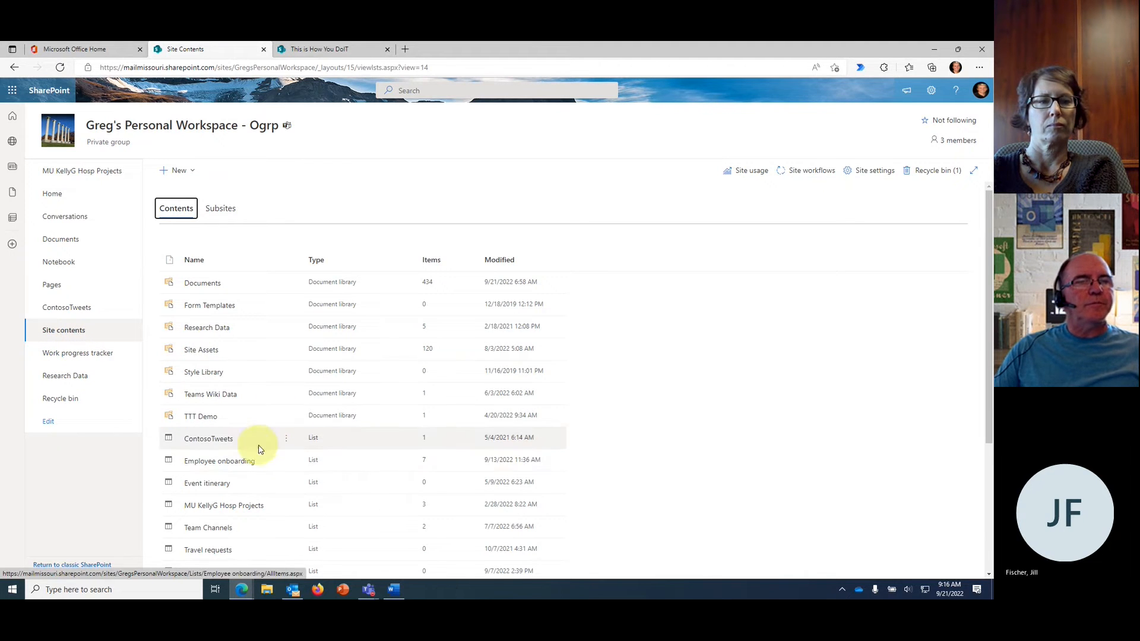
{"action": "scroll", "coordinate": [244, 436], "scroll_direction": "down", "scroll_amount": 3}
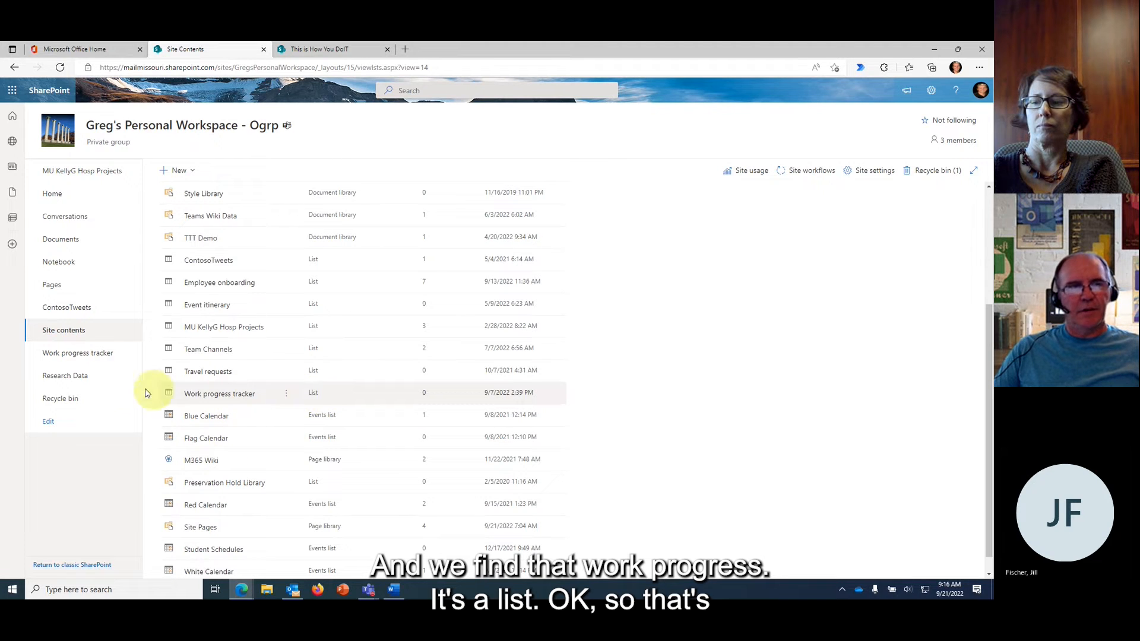
{"action": "left_click", "coordinate": [86, 355]}
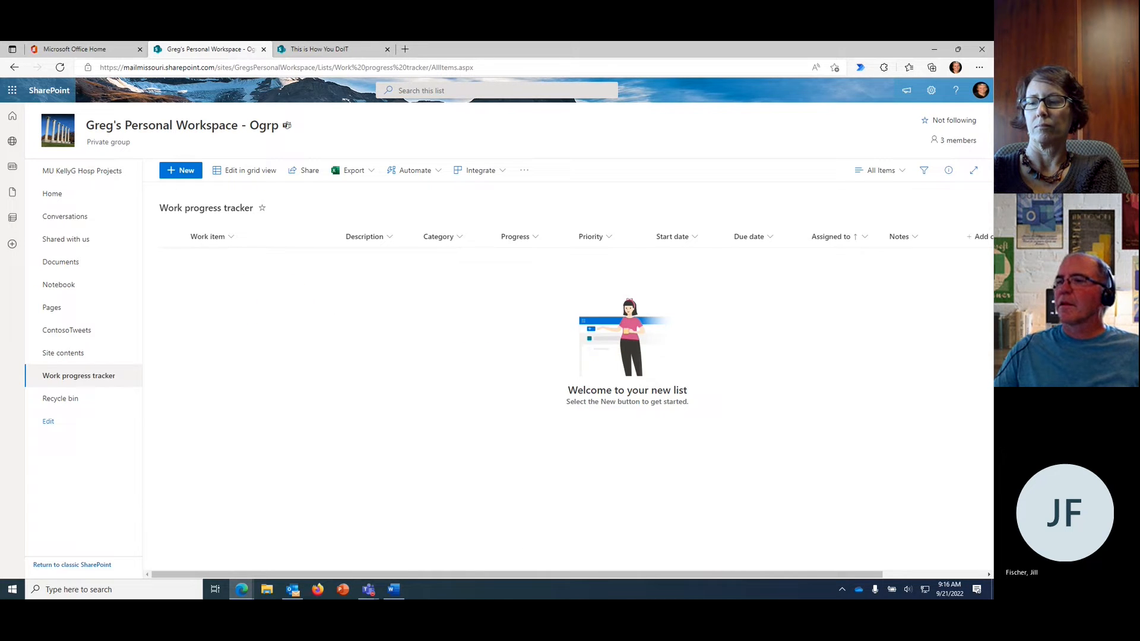
- Review the triggers available for creating an automation rule on the HR folder in the Documents library, and close them without creating one
{"action": "left_click", "coordinate": [67, 267]}
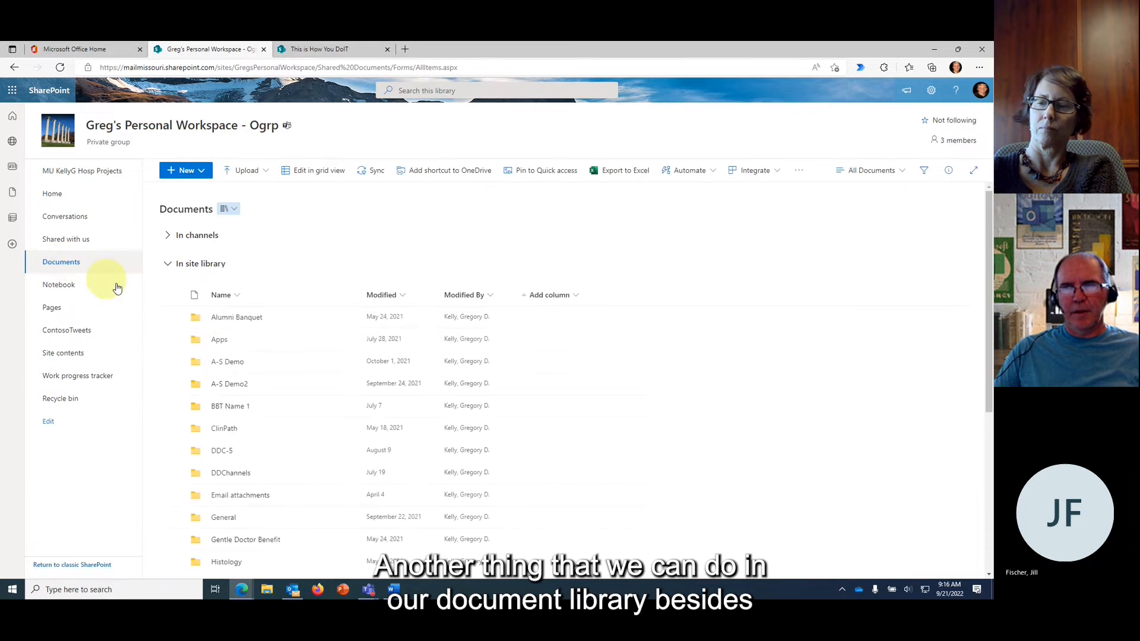
{"action": "scroll", "coordinate": [294, 427], "scroll_direction": "down", "scroll_amount": 5}
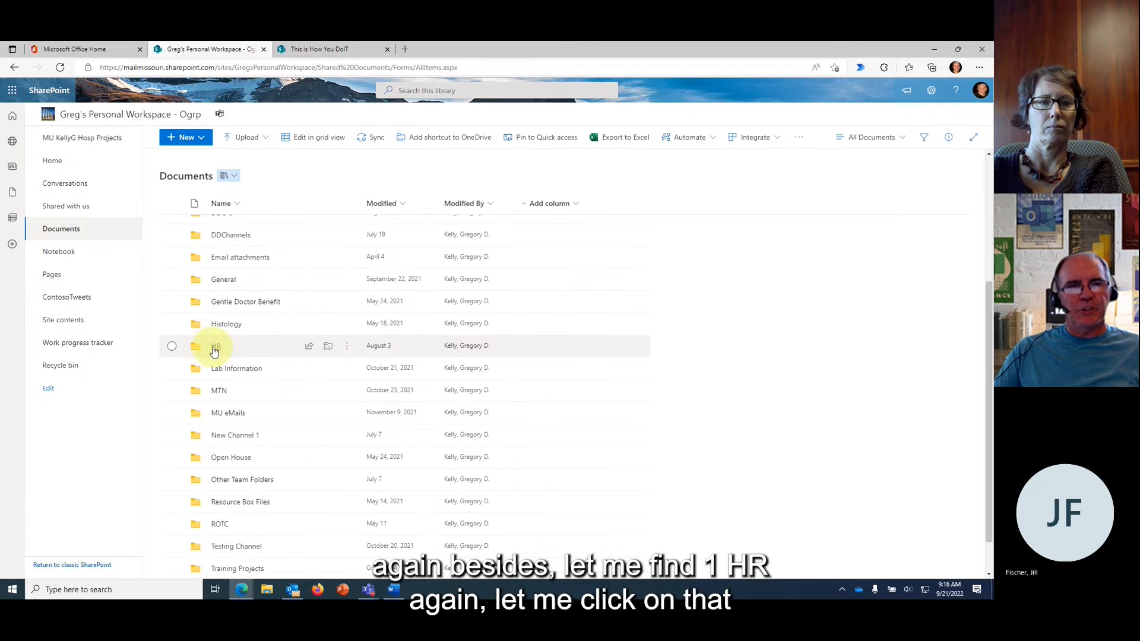
{"action": "left_click", "coordinate": [172, 346]}
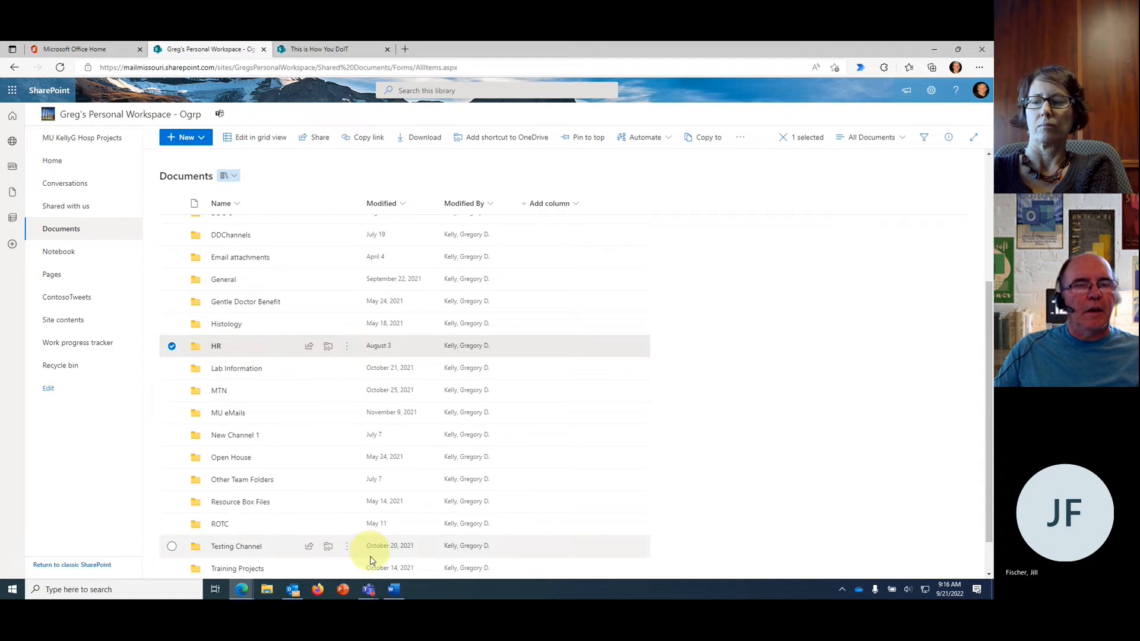
{"action": "left_click", "coordinate": [348, 351]}
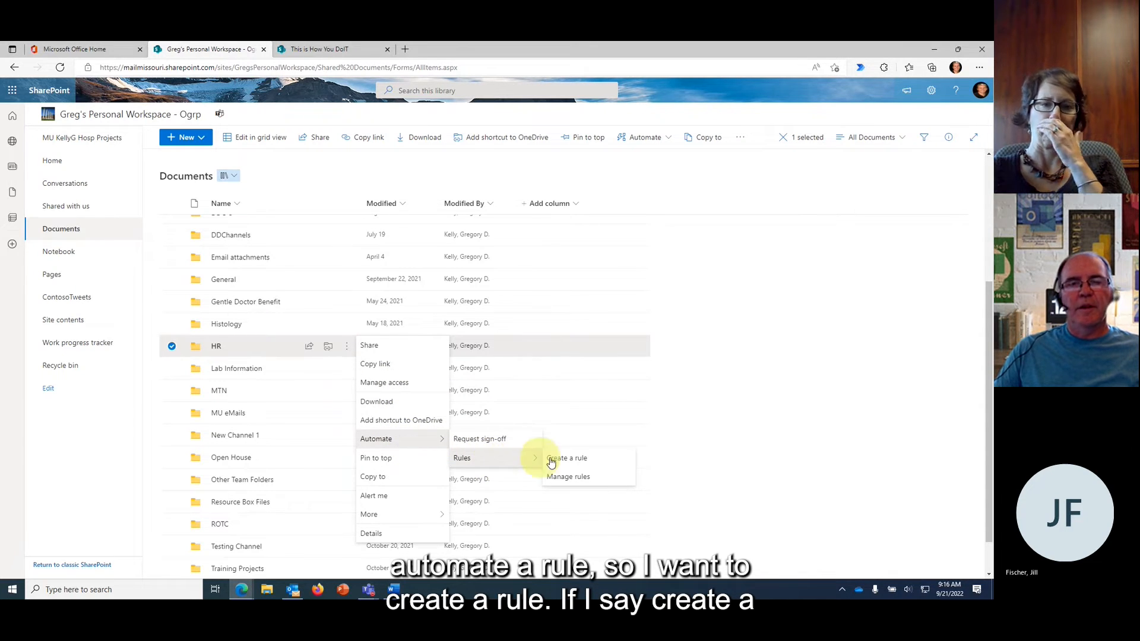
{"action": "left_click", "coordinate": [551, 463]}
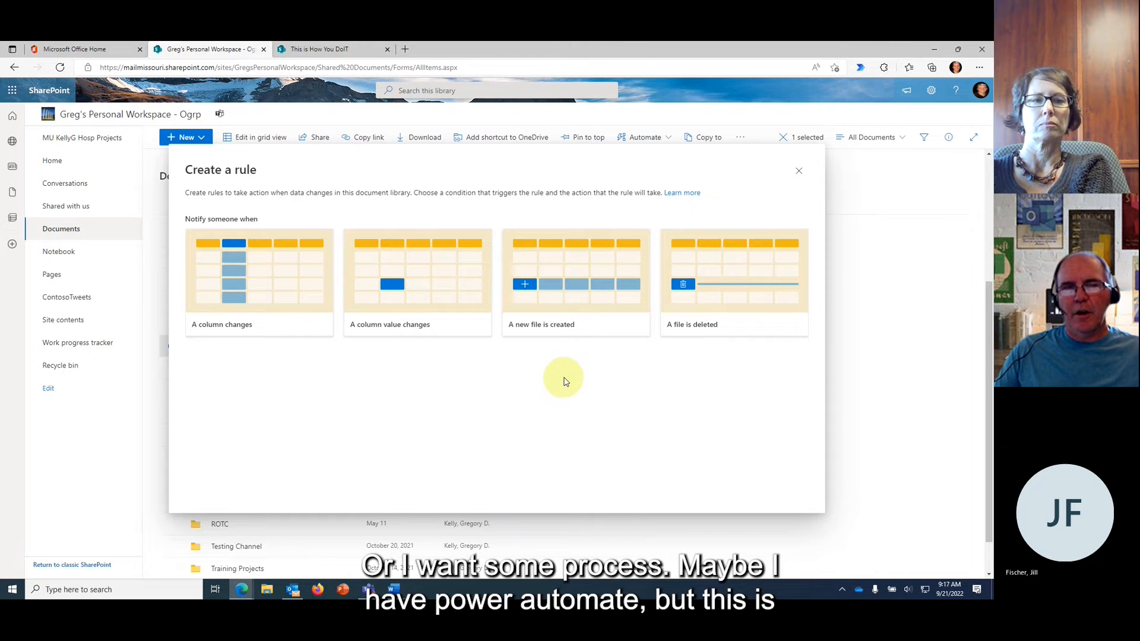
{"action": "left_click", "coordinate": [800, 173]}
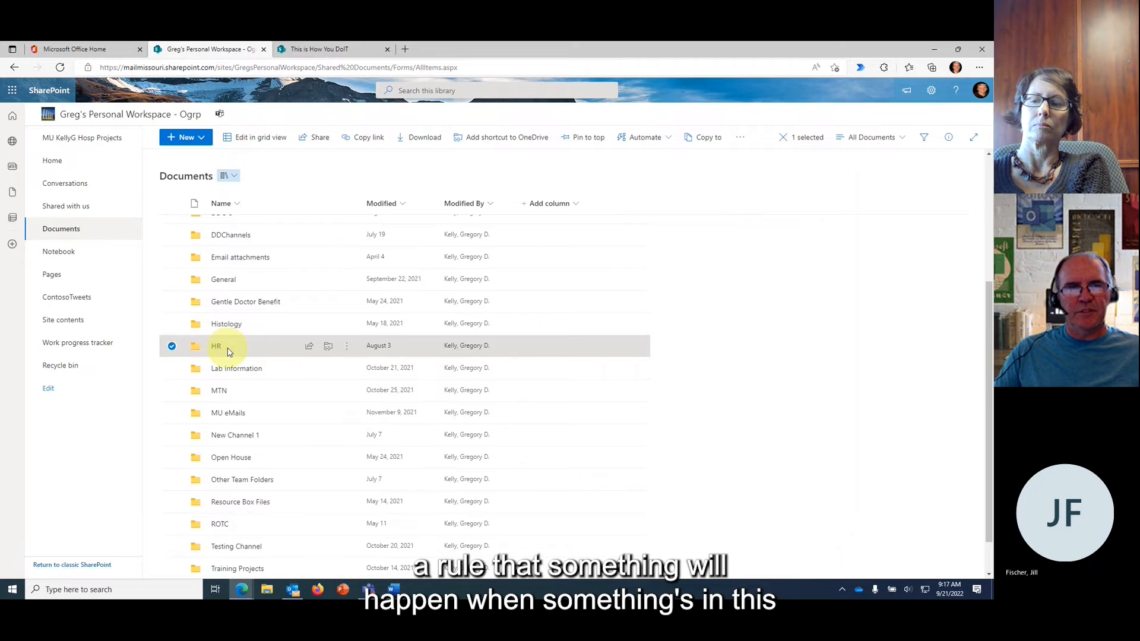
- Examine the Alert me settings for the HR folder, including change types and notification frequency, and close them without saving
{"action": "left_click", "coordinate": [347, 350]}
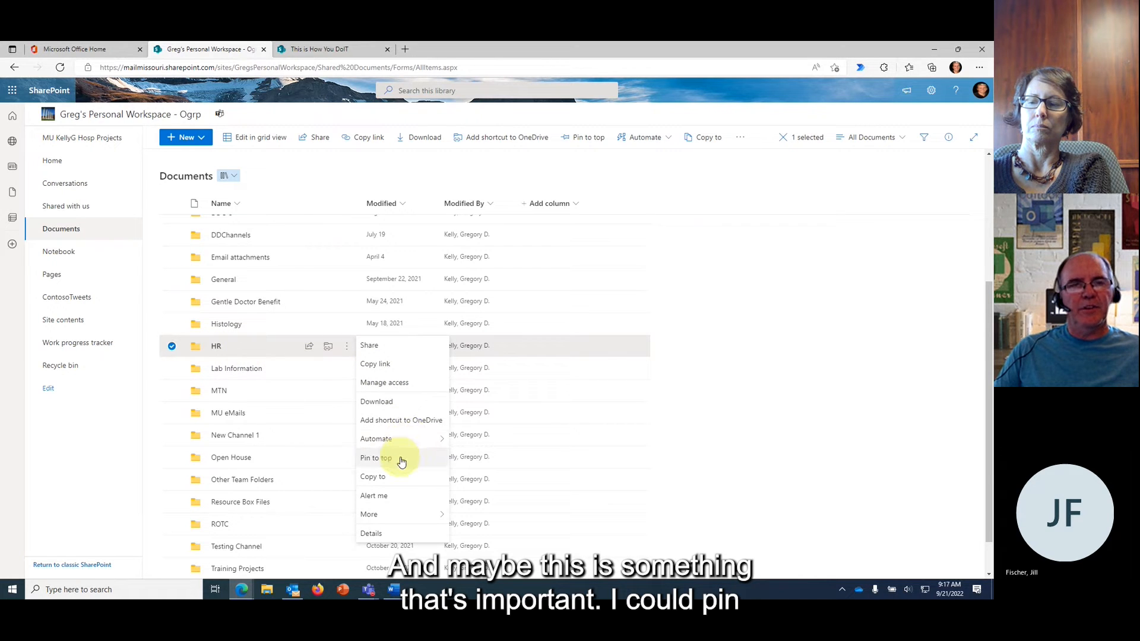
{"action": "left_click", "coordinate": [383, 502]}
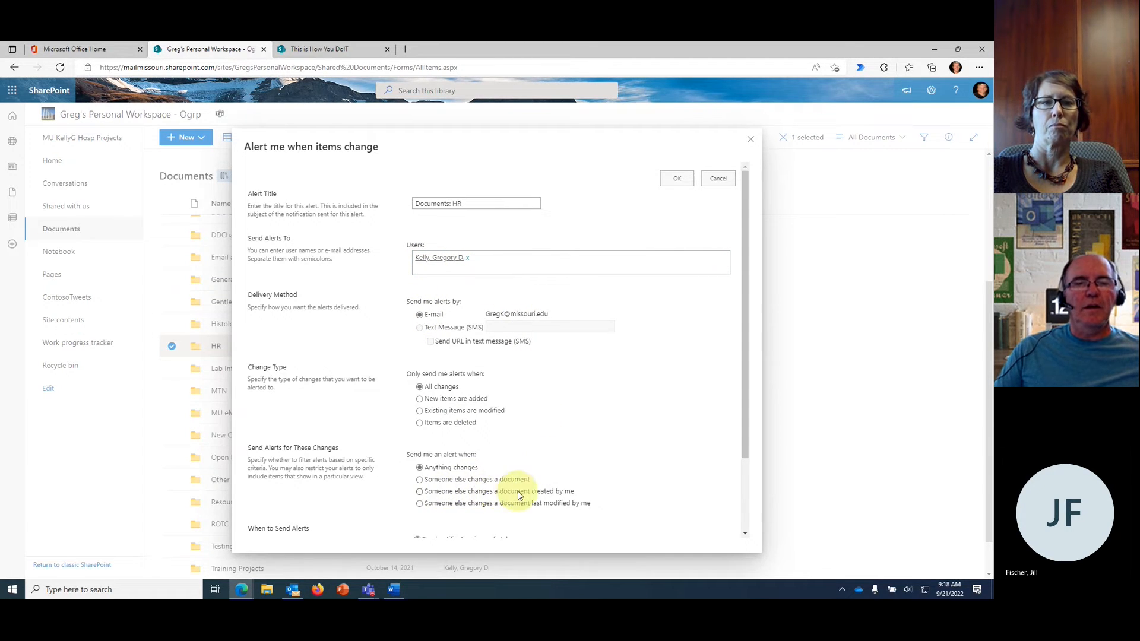
{"action": "scroll", "coordinate": [423, 500], "scroll_direction": "down", "scroll_amount": 3}
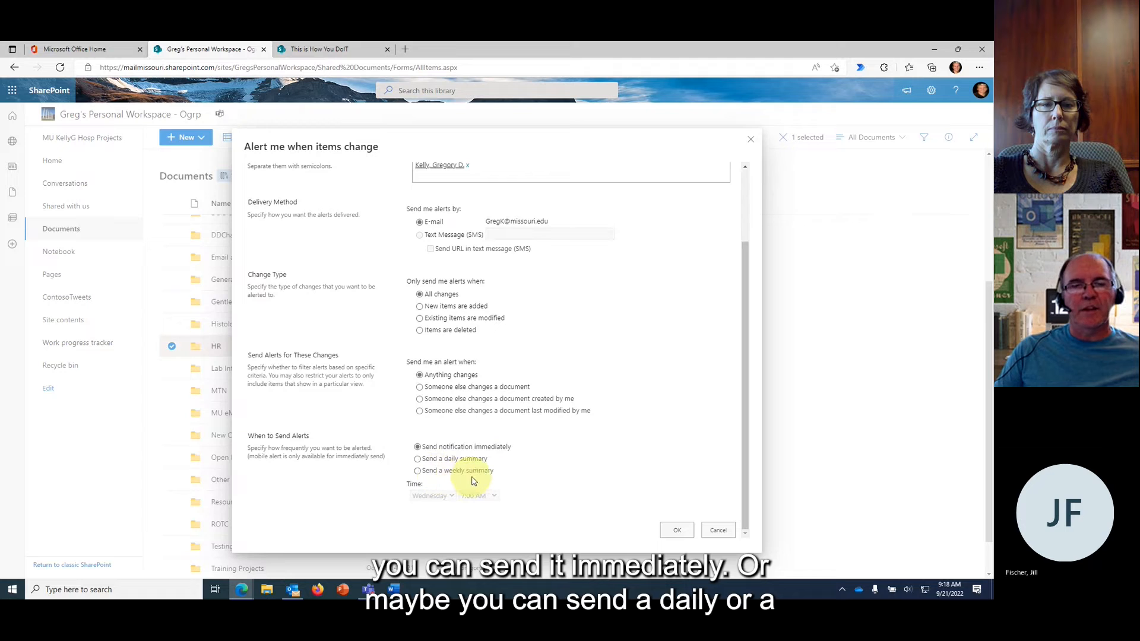
{"action": "scroll", "coordinate": [483, 420], "scroll_direction": "up", "scroll_amount": 3}
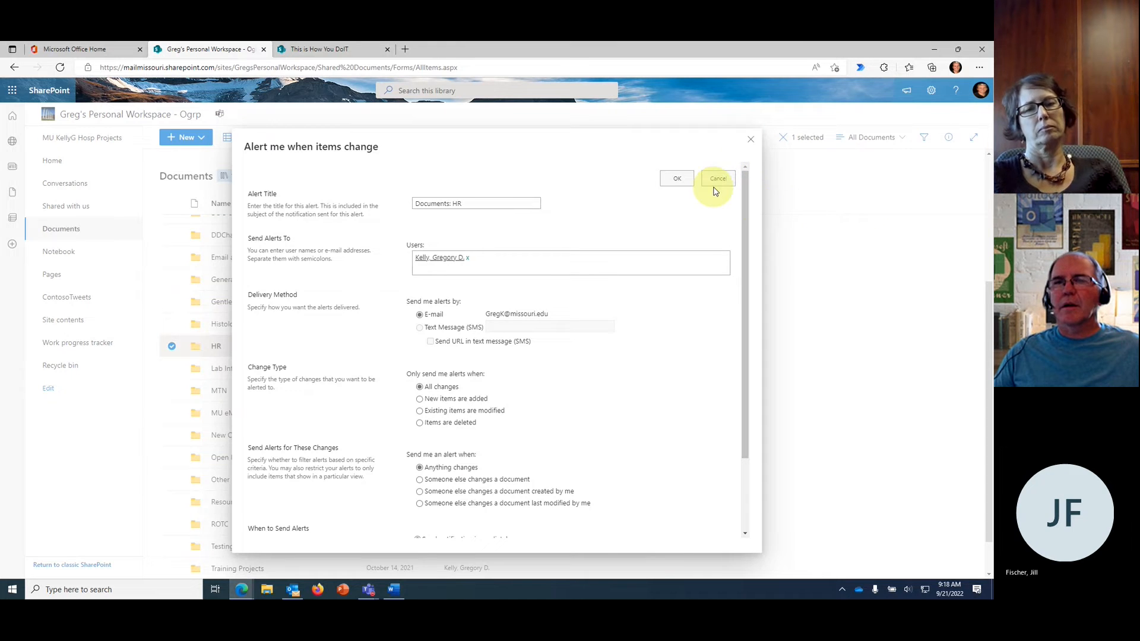
{"action": "left_click", "coordinate": [752, 142]}
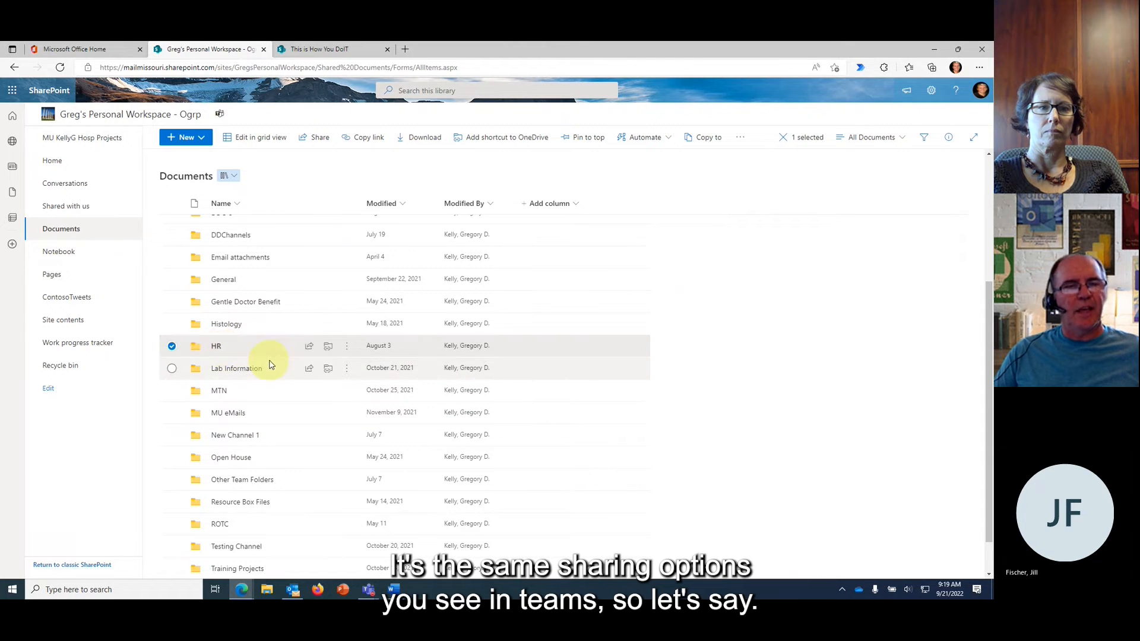
- Select only the Apps folder and review its sharing permissions and link settings, cancelling the link settings without applying changes
{"action": "scroll", "coordinate": [232, 332], "scroll_direction": "up", "scroll_amount": 3}
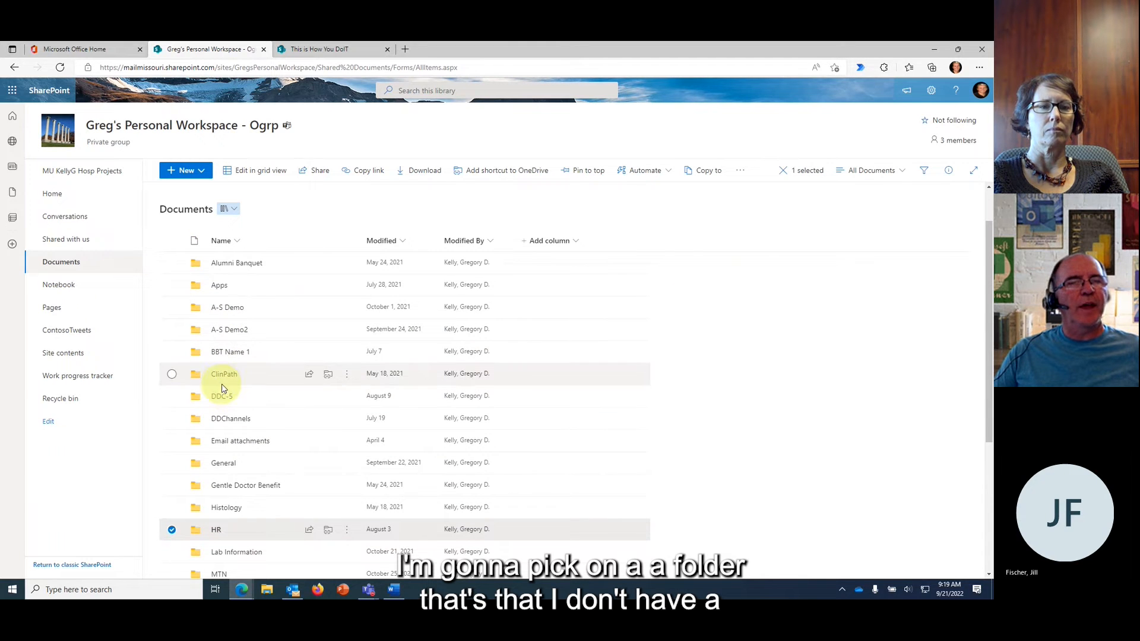
{"action": "left_click", "coordinate": [172, 286]}
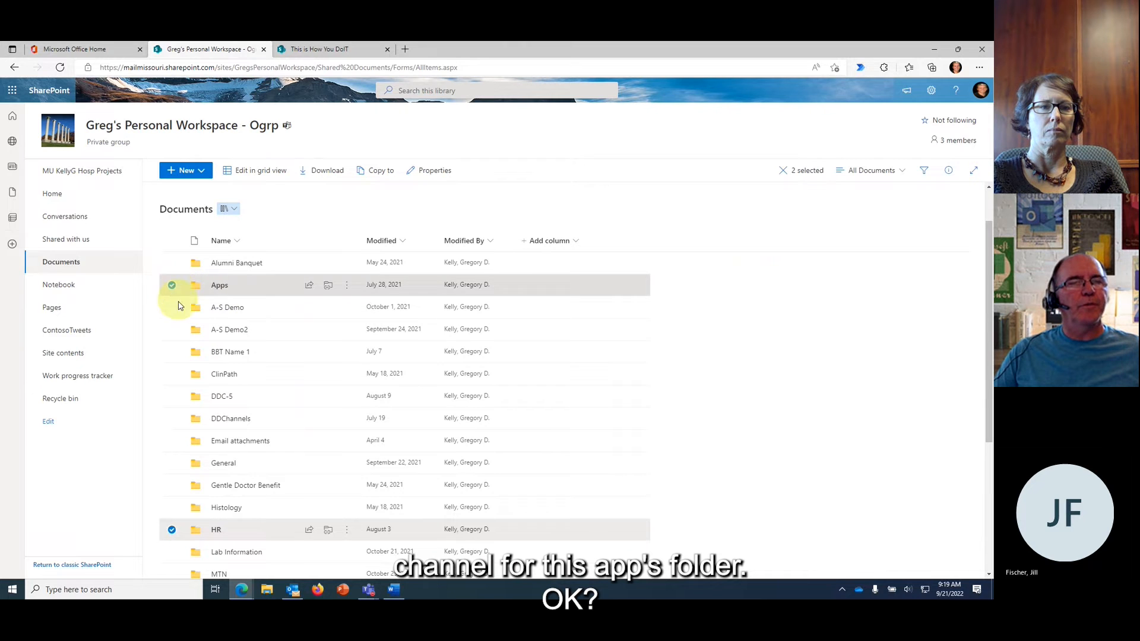
{"action": "left_click", "coordinate": [173, 532]}
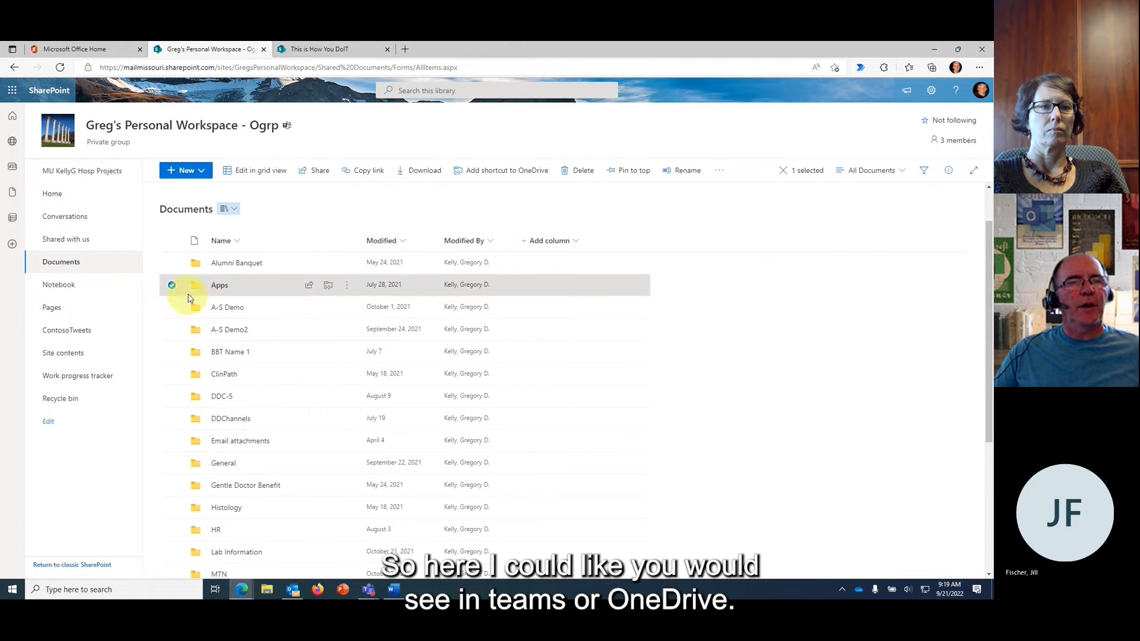
{"action": "left_click", "coordinate": [309, 286]}
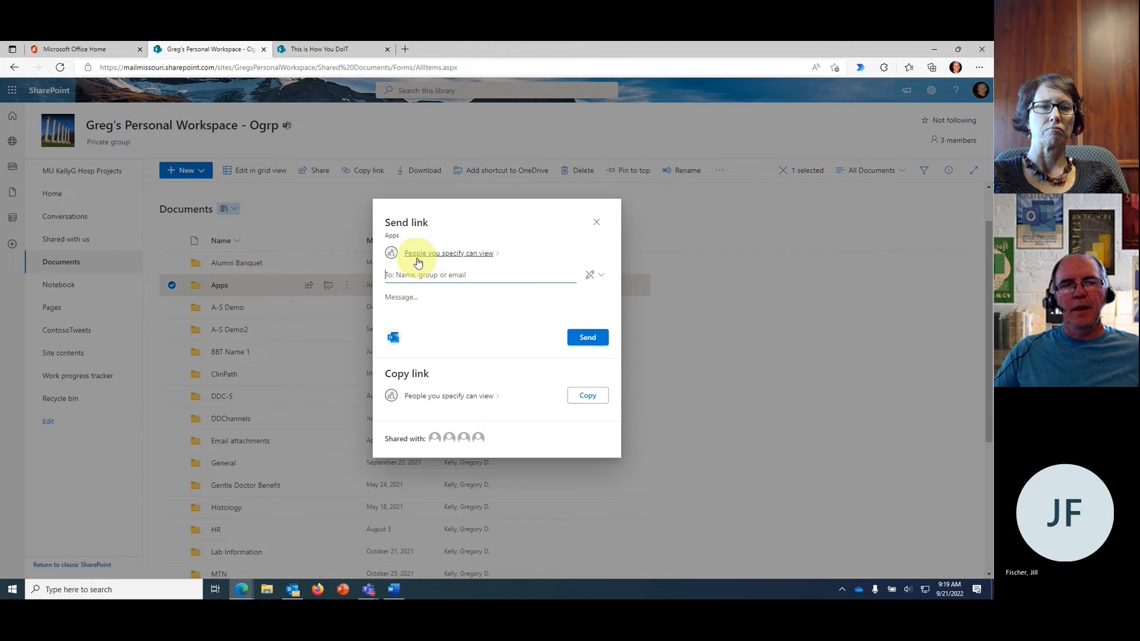
{"action": "left_click", "coordinate": [397, 281]}
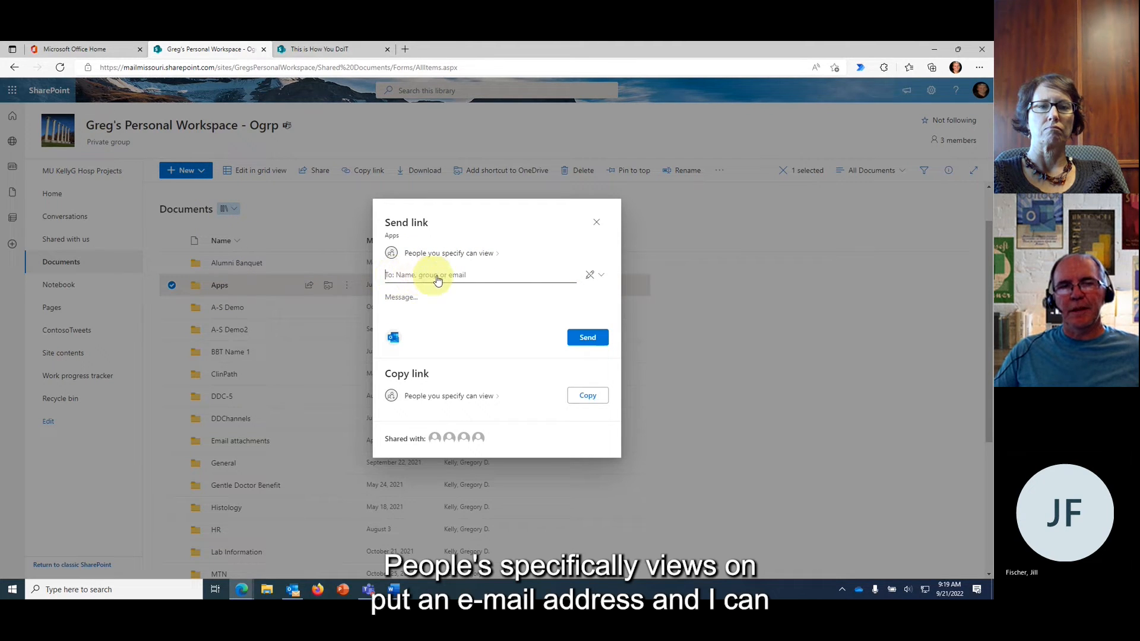
{"action": "left_click", "coordinate": [601, 278]}
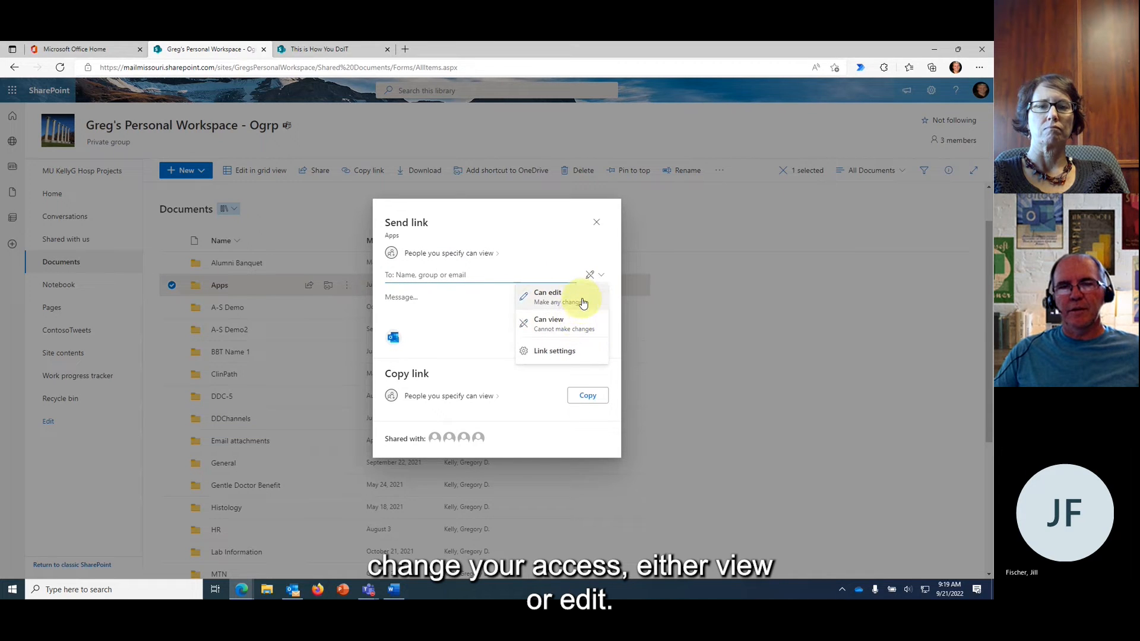
{"action": "left_click", "coordinate": [552, 257]}
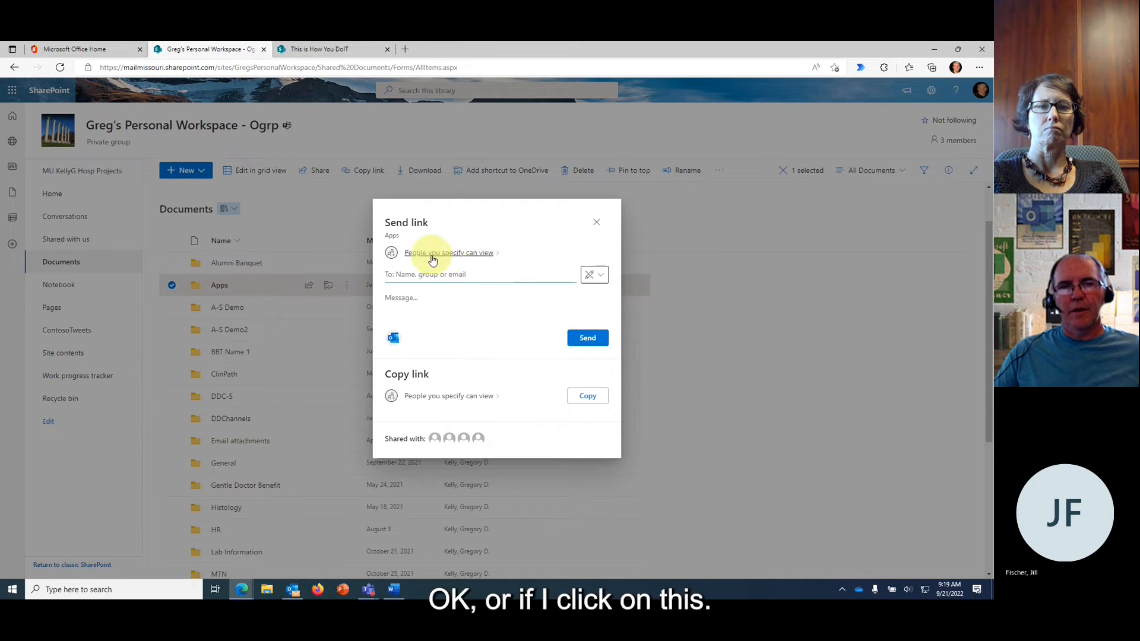
{"action": "left_click", "coordinate": [425, 255]}
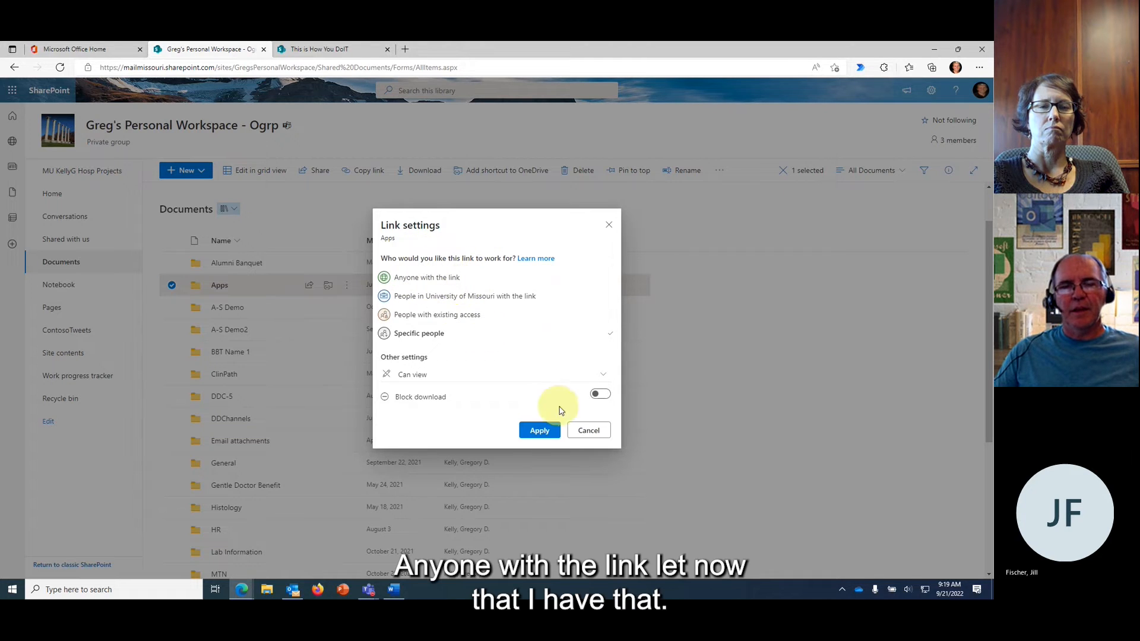
{"action": "left_click", "coordinate": [590, 432]}
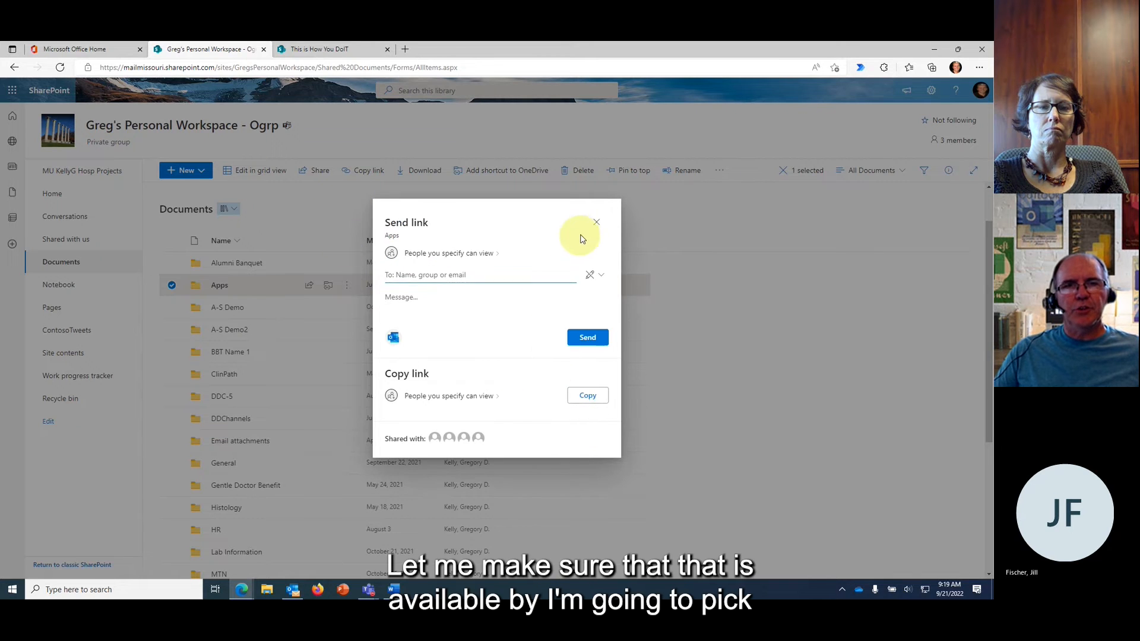
- Close the Apps sharing dialog, go to SharePoint from Office Home, and show the Documents library of the Poster Presentation team site
{"action": "left_click", "coordinate": [596, 223]}
{"action": "left_click", "coordinate": [89, 49]}
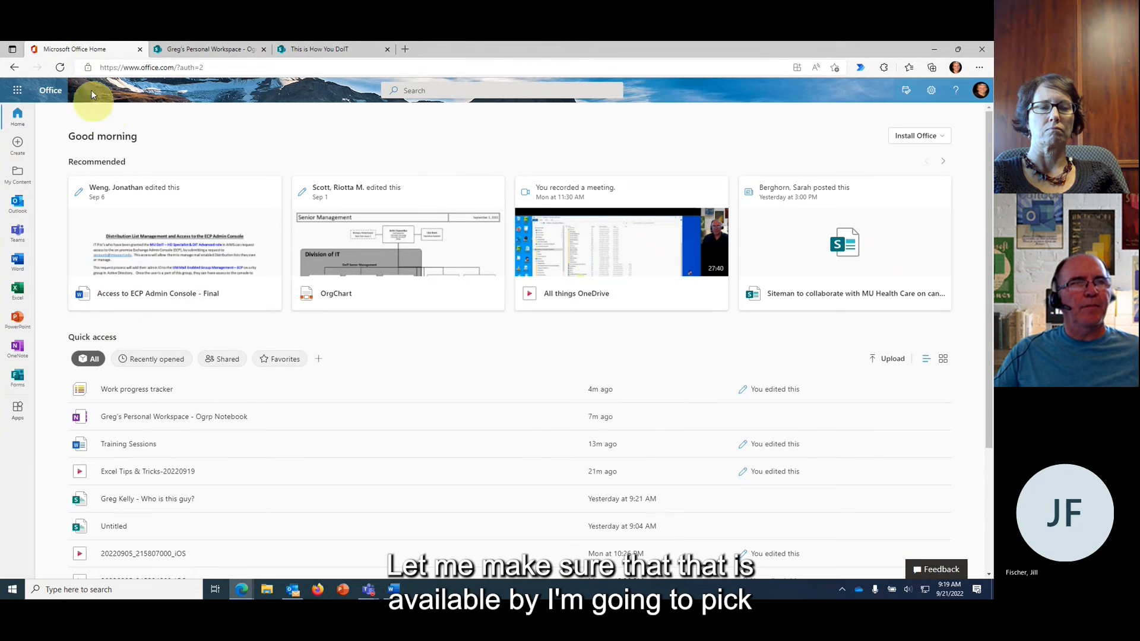
{"action": "left_click", "coordinate": [17, 91]}
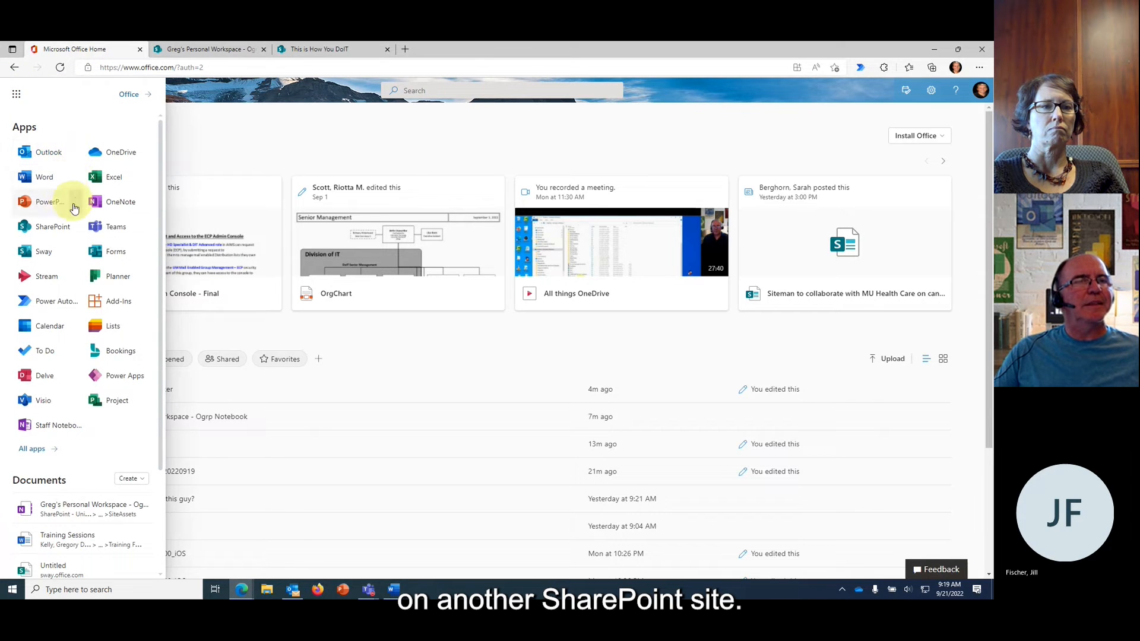
{"action": "left_click", "coordinate": [51, 230]}
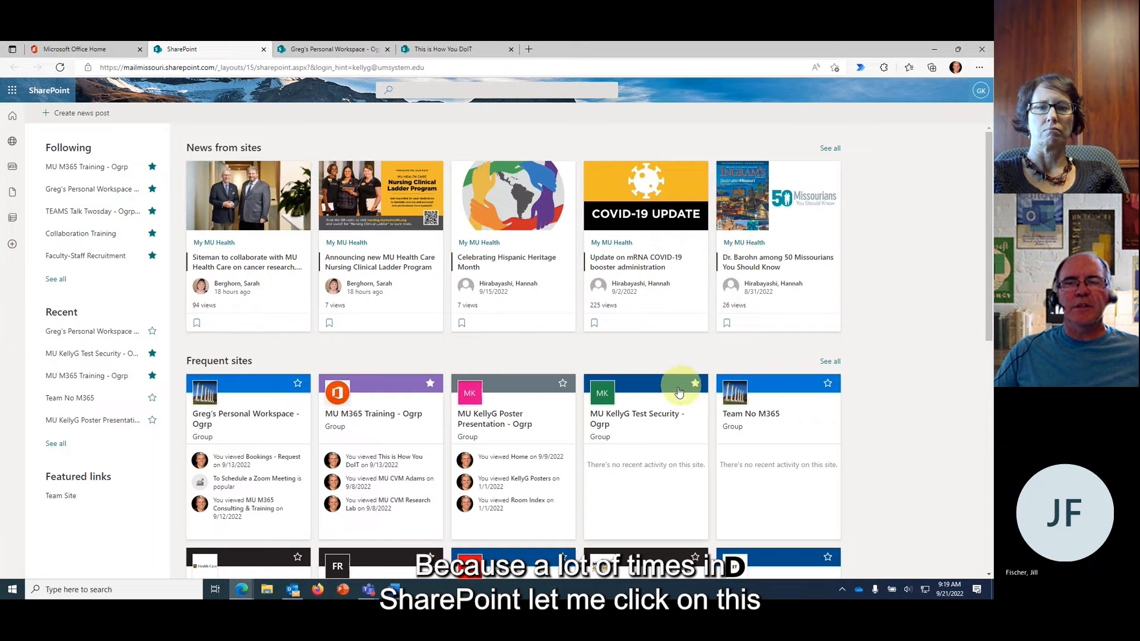
{"action": "left_click", "coordinate": [510, 426]}
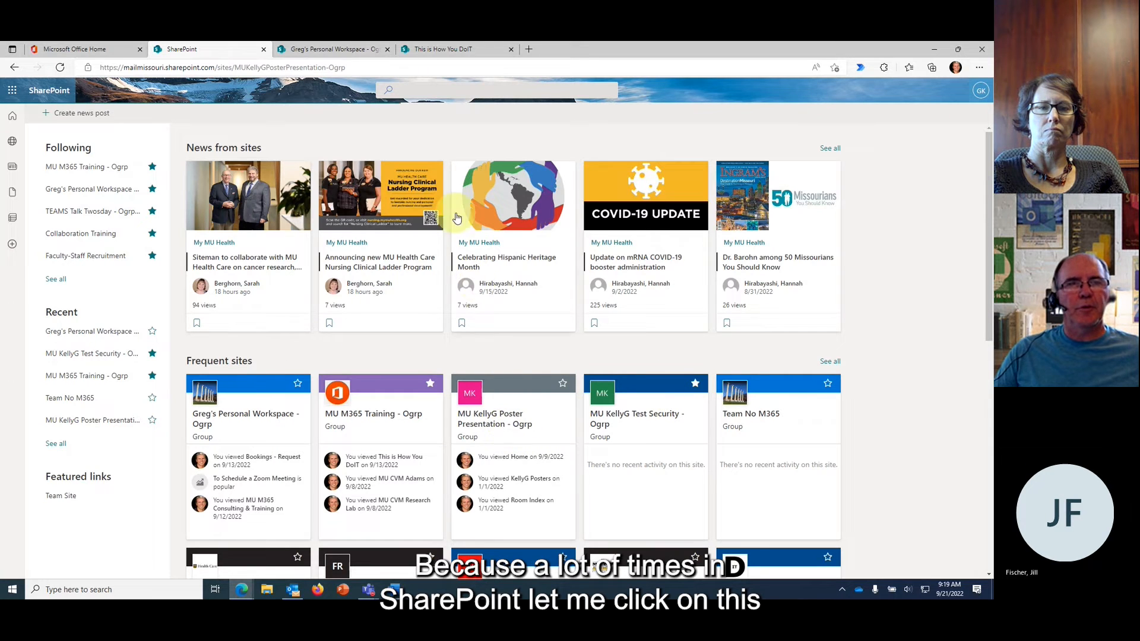
{"action": "left_click", "coordinate": [66, 203]}
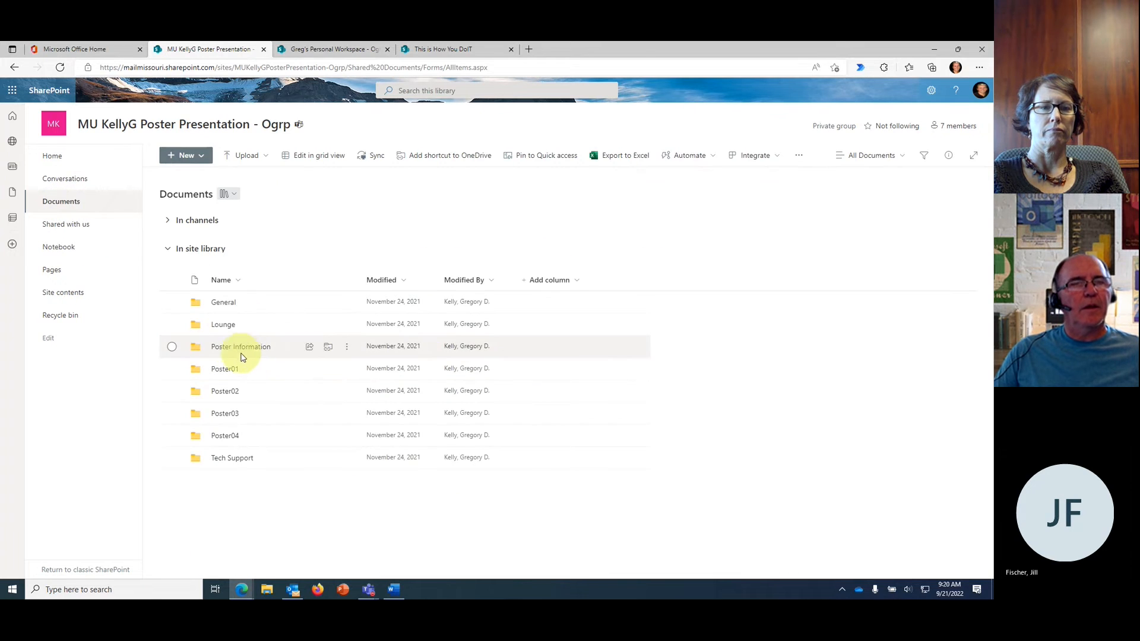
- Review the sharing link settings for the Poster Information folder and close them without applying or sending anything
{"action": "left_click", "coordinate": [171, 347]}
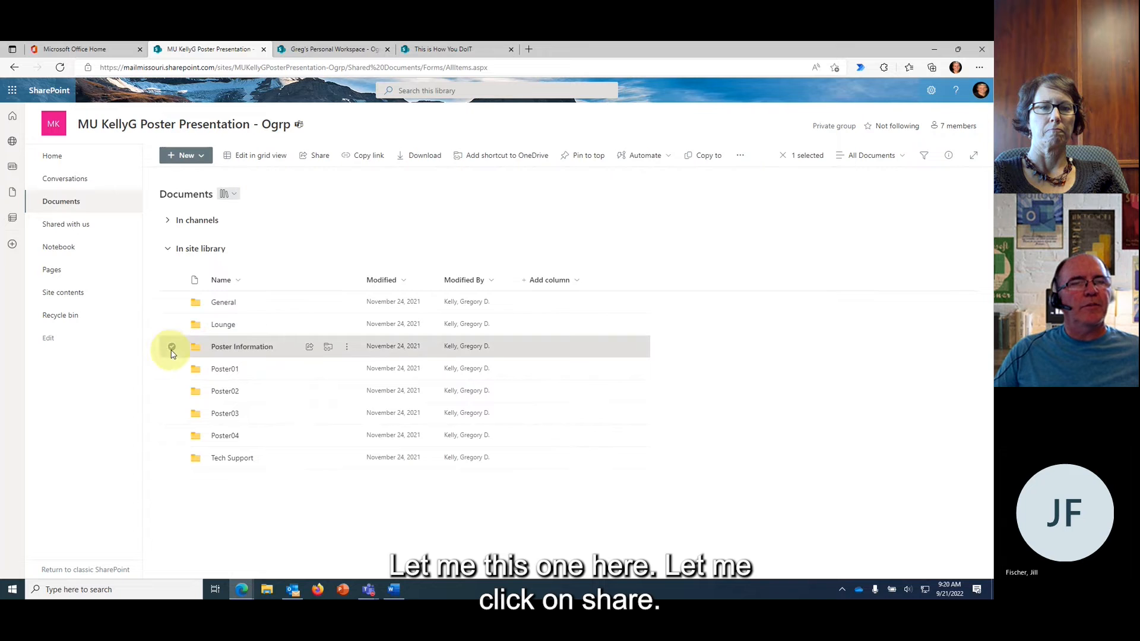
{"action": "left_click", "coordinate": [309, 353]}
{"action": "left_click", "coordinate": [489, 255]}
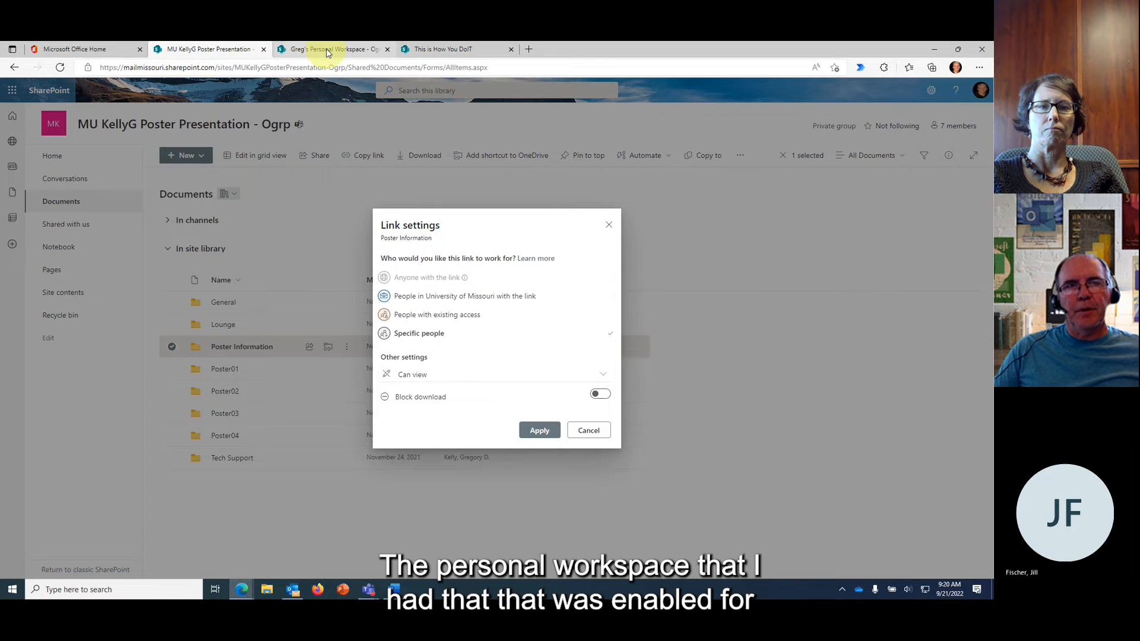
{"action": "left_click", "coordinate": [590, 431]}
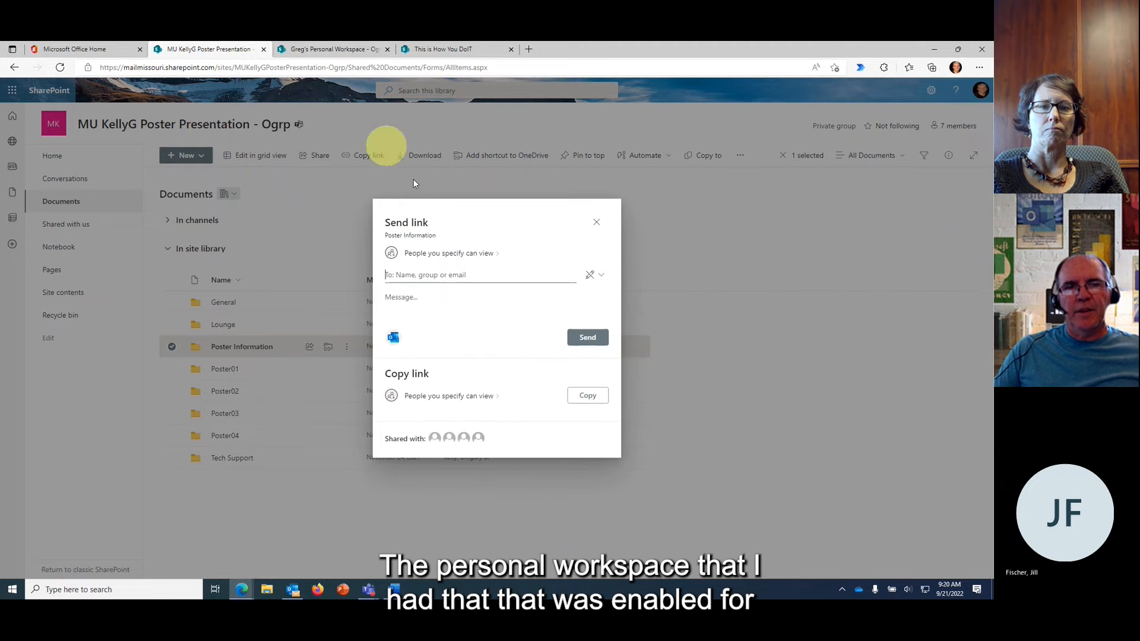
{"action": "left_click", "coordinate": [597, 224]}
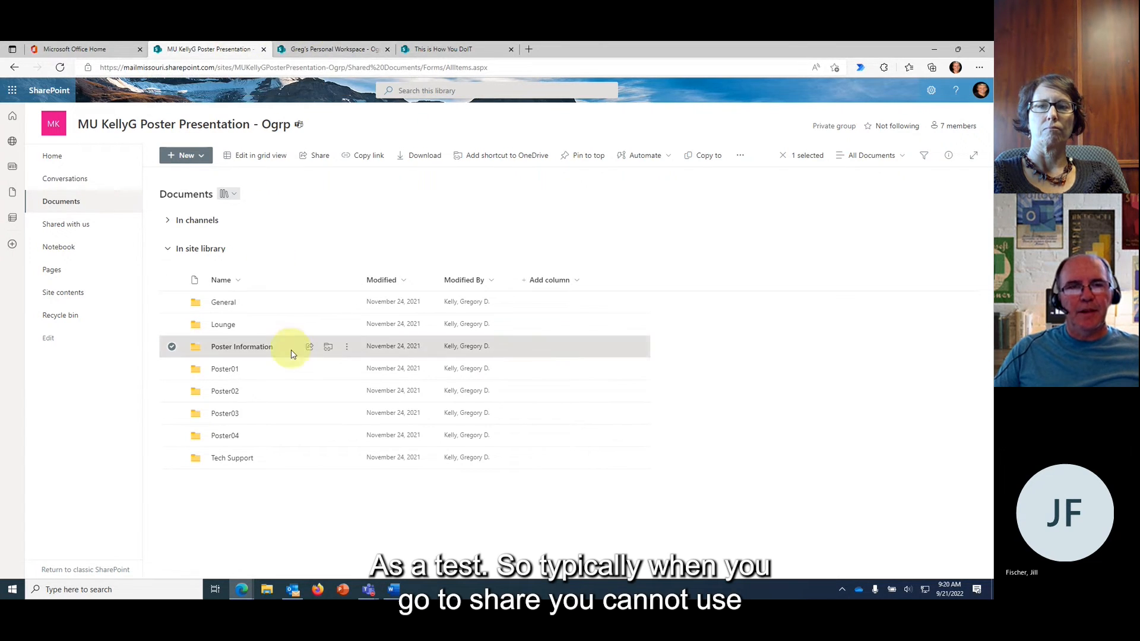
- Try the University of Missouri, specific people and existing access link options for the Poster Information folder, and cancel them
{"action": "left_click", "coordinate": [310, 348]}
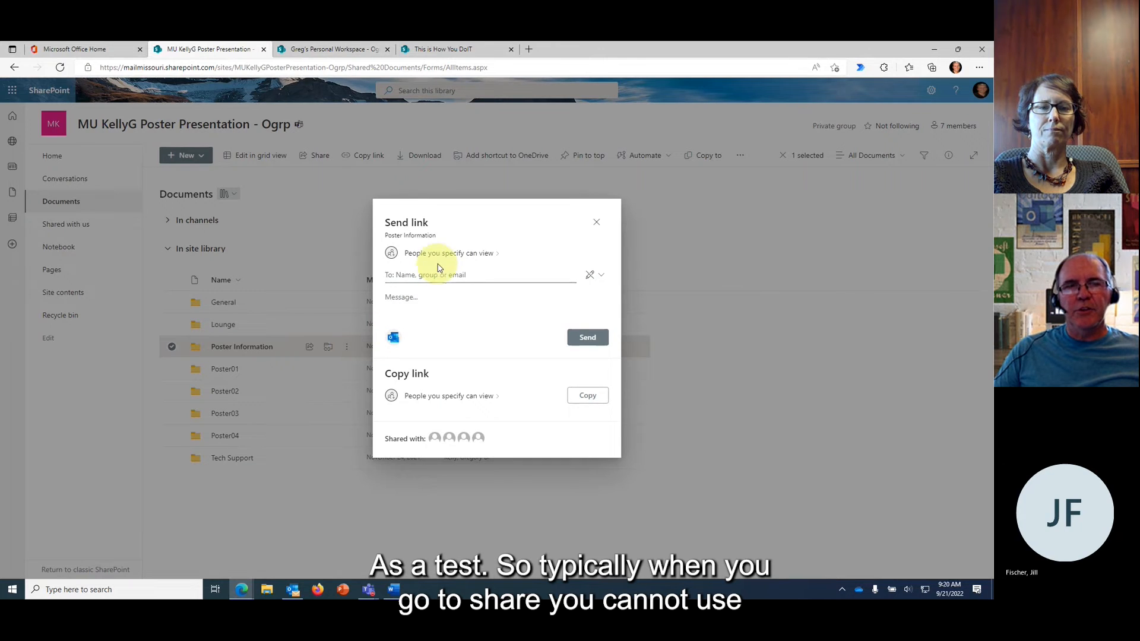
{"action": "left_click", "coordinate": [448, 254]}
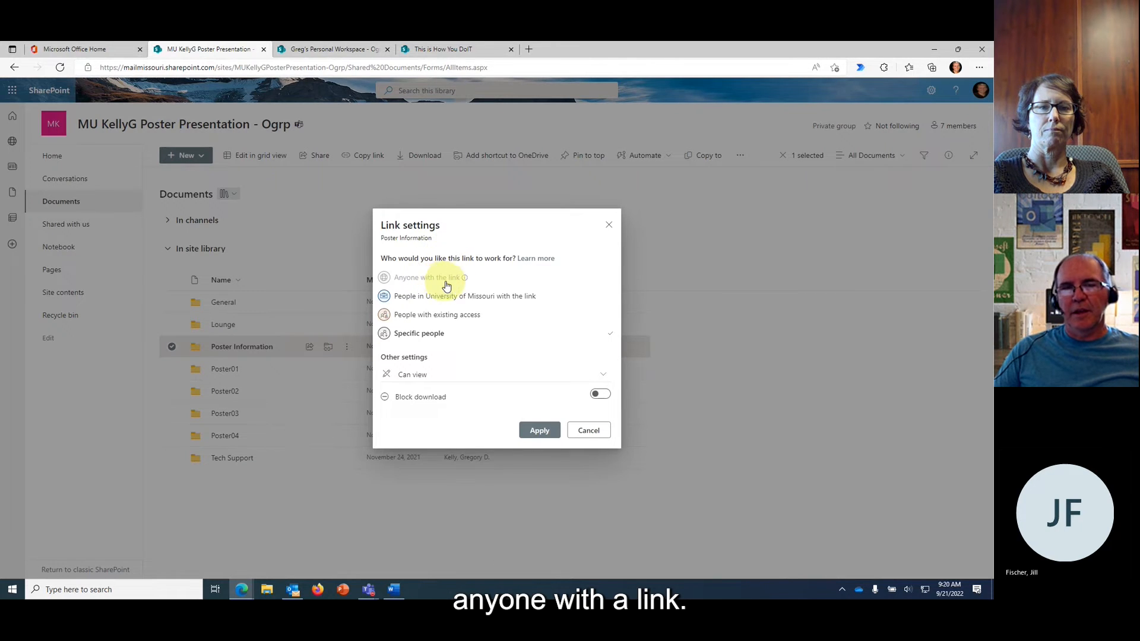
{"action": "left_click", "coordinate": [442, 285]}
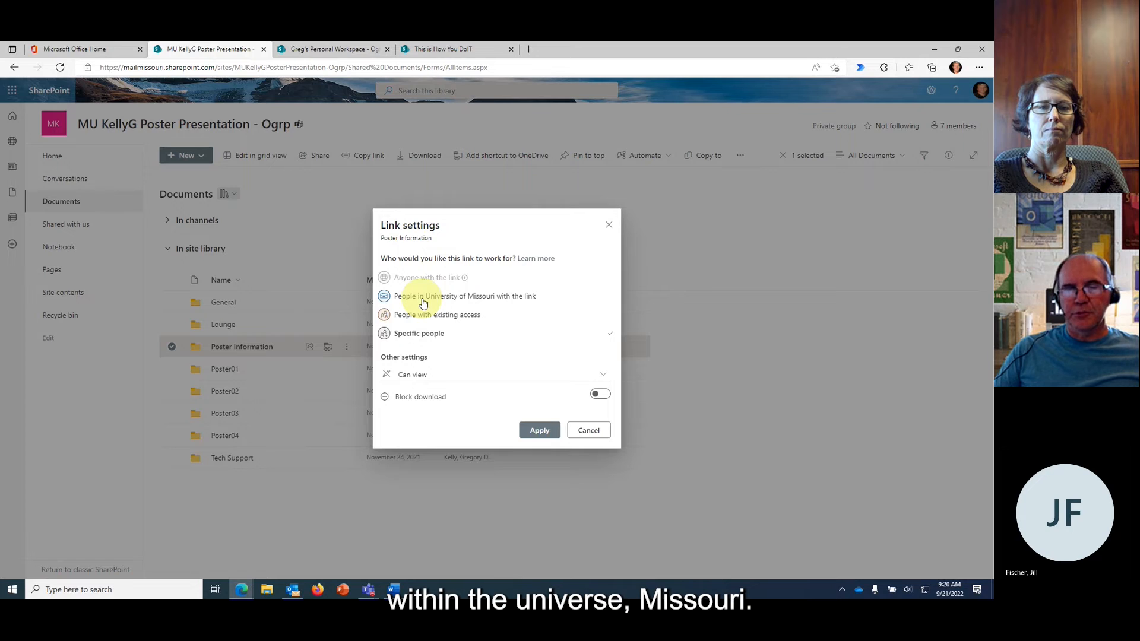
{"action": "left_click", "coordinate": [423, 303]}
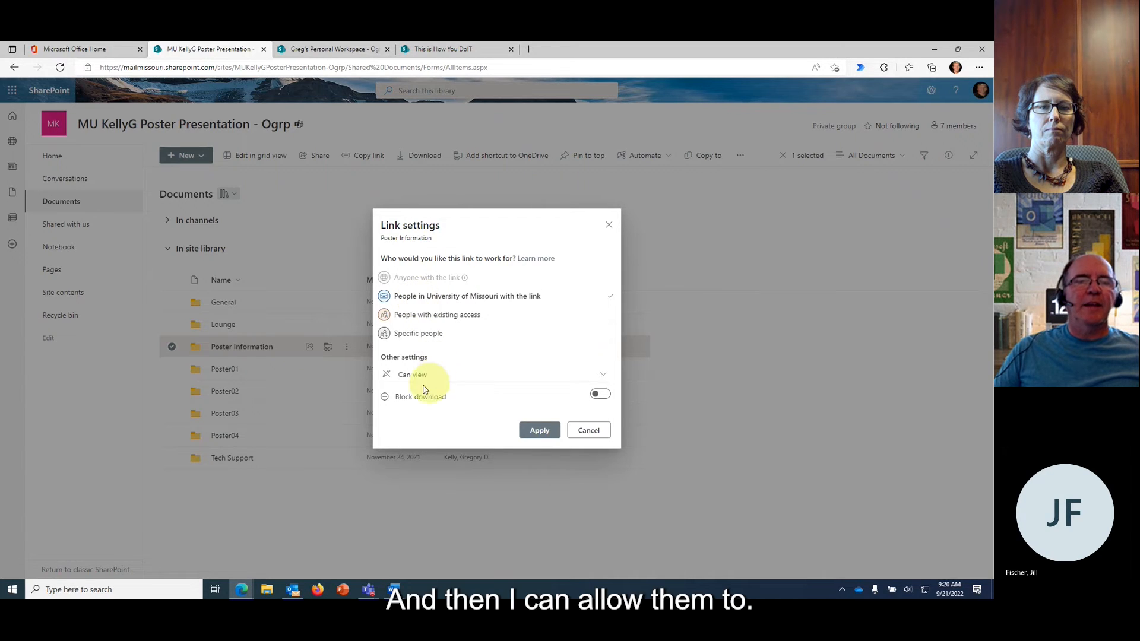
{"action": "left_click", "coordinate": [603, 380]}
{"action": "left_click", "coordinate": [557, 336]}
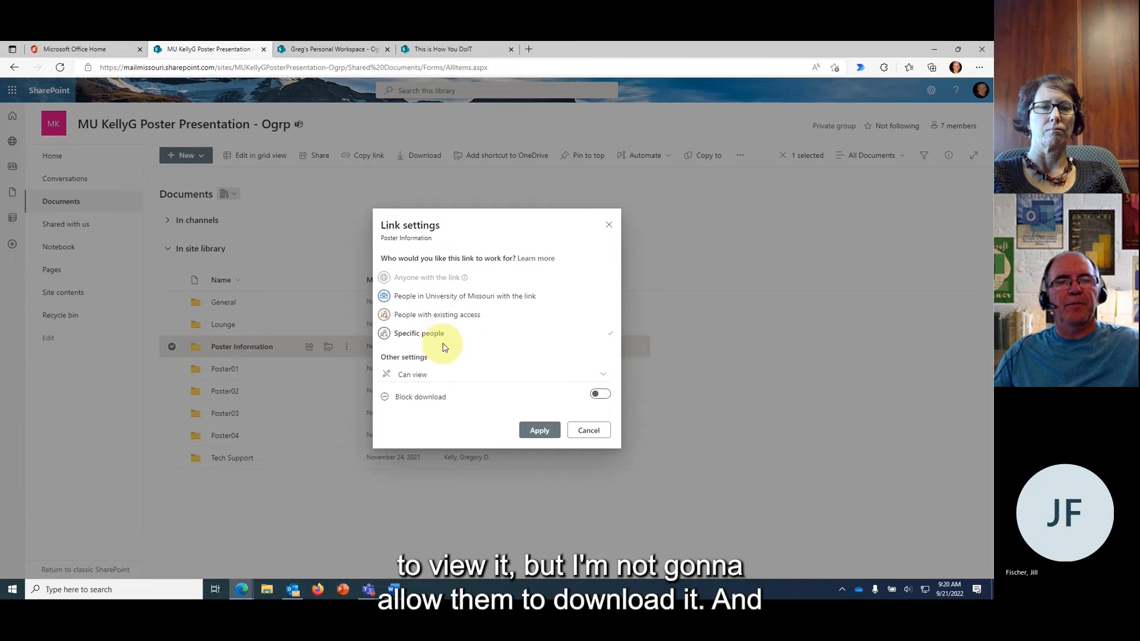
{"action": "left_click", "coordinate": [445, 314]}
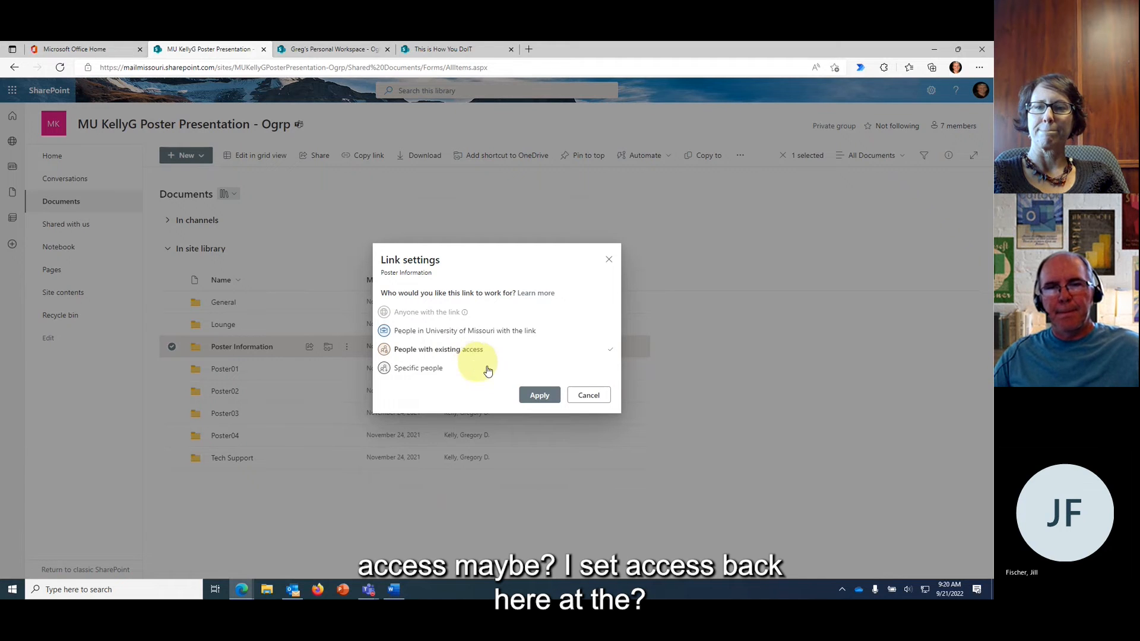
{"action": "left_click", "coordinate": [603, 395]}
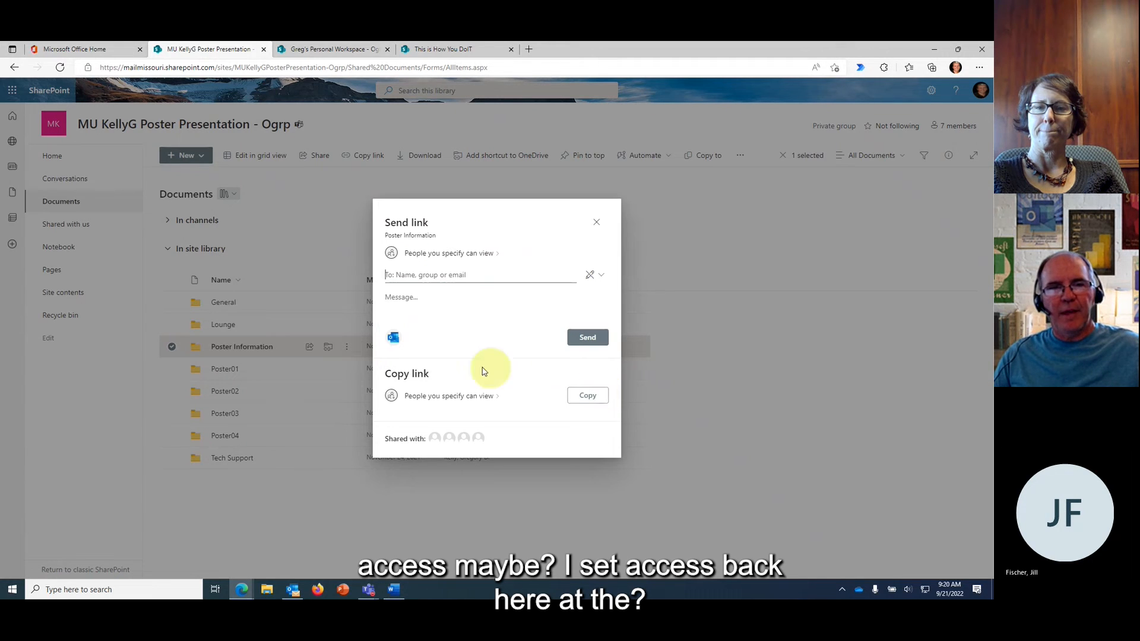
{"action": "left_click", "coordinate": [594, 222]}
- Examine who has direct access to the Poster Information folder in its Manage access settings, and close them
{"action": "left_click", "coordinate": [347, 347]}
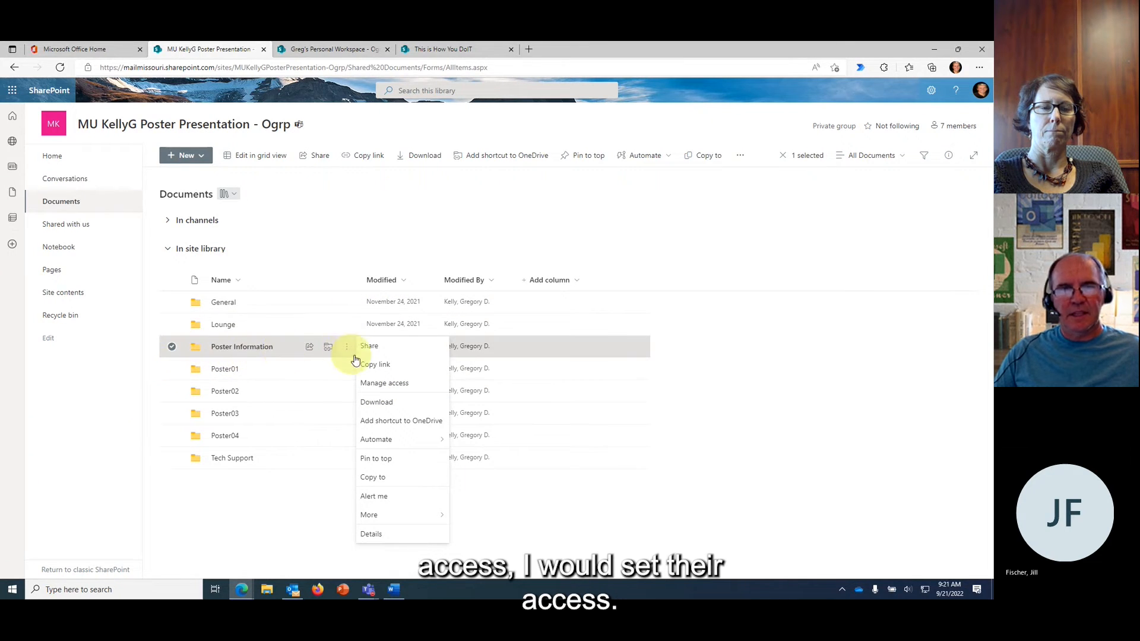
{"action": "left_click", "coordinate": [397, 387]}
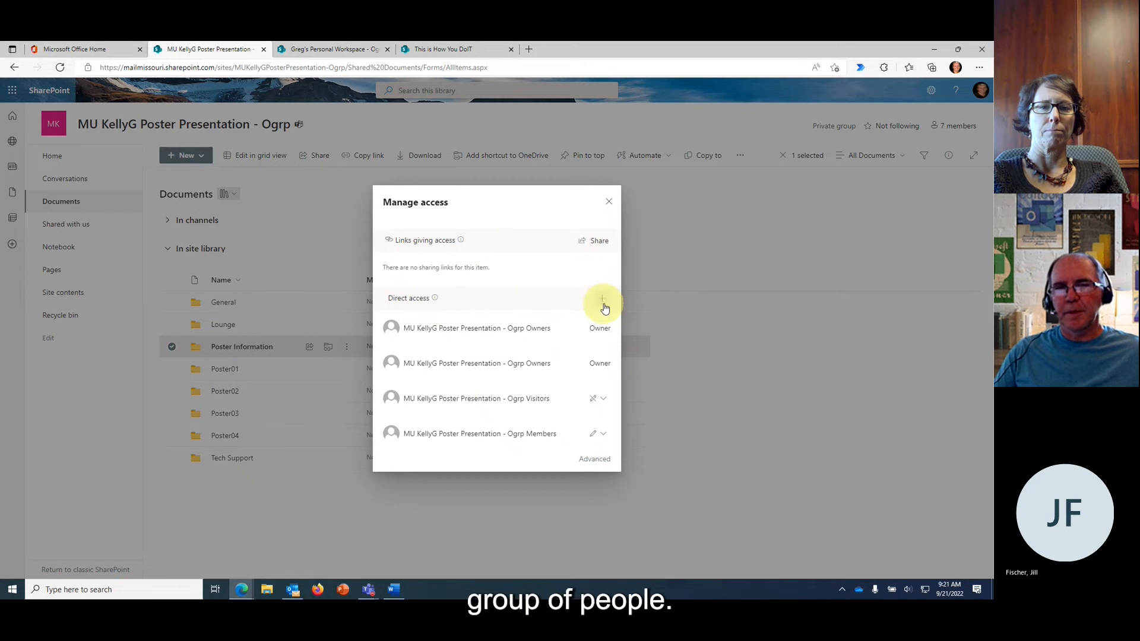
{"action": "left_click", "coordinate": [608, 203]}
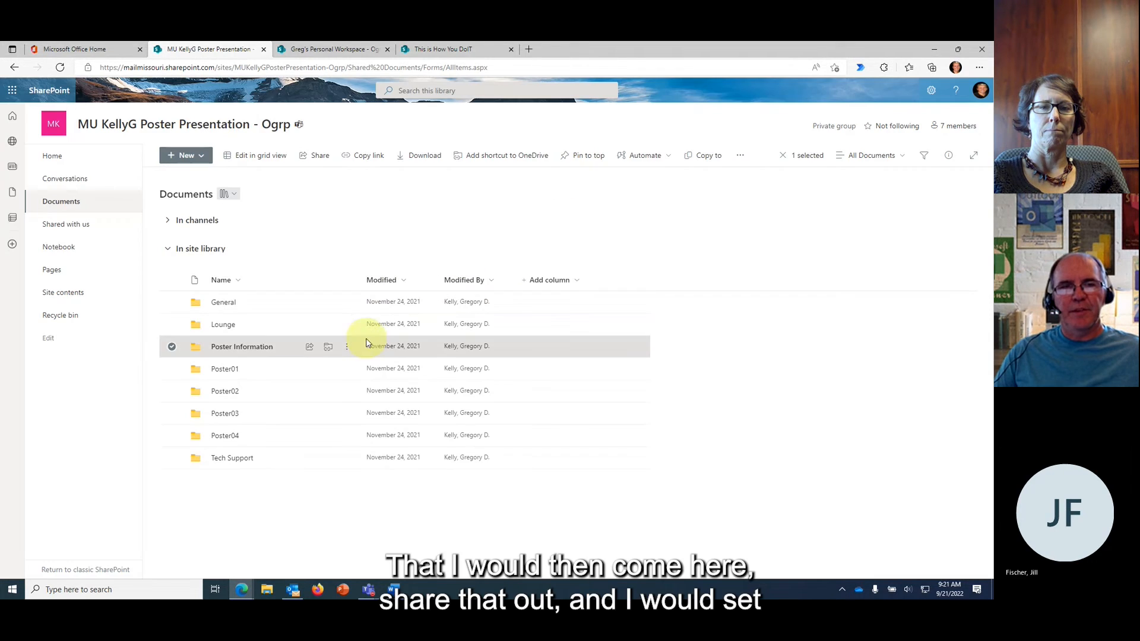
- Apply the People with existing access link setting to the Poster Information folder, close without sending, and recheck its sharing dialog
{"action": "left_click", "coordinate": [309, 346]}
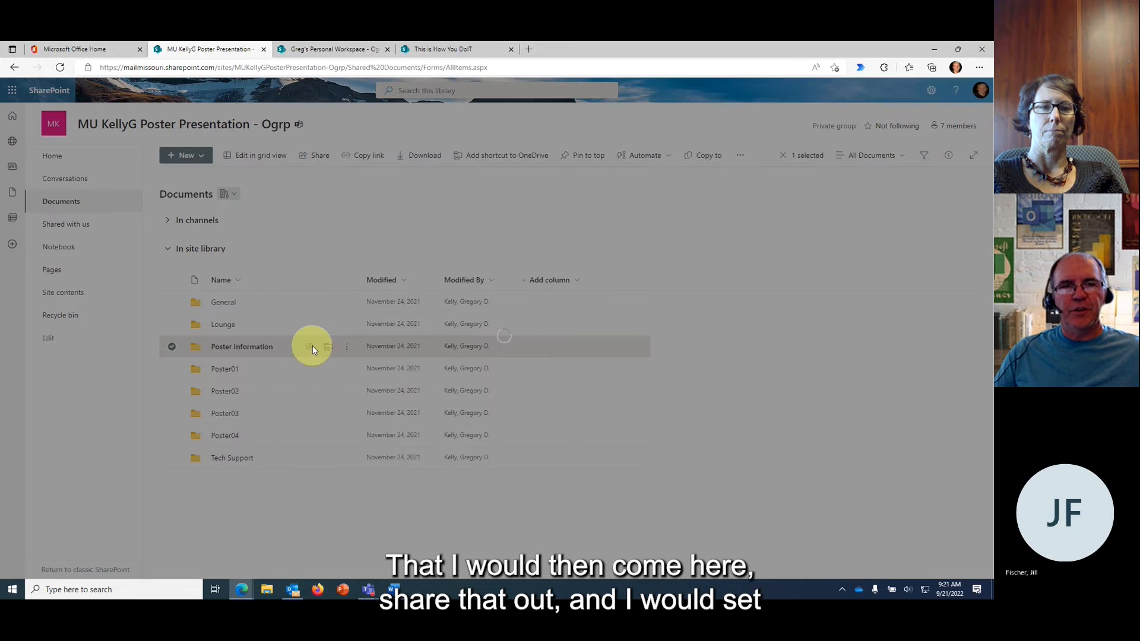
{"action": "left_click", "coordinate": [461, 257]}
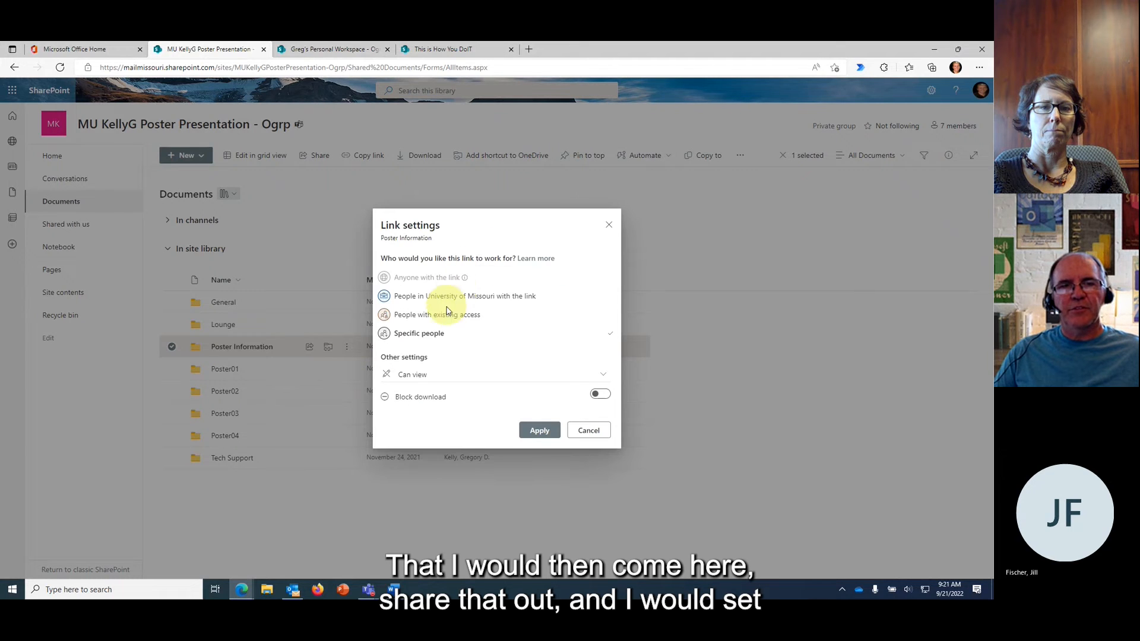
{"action": "left_click", "coordinate": [444, 320]}
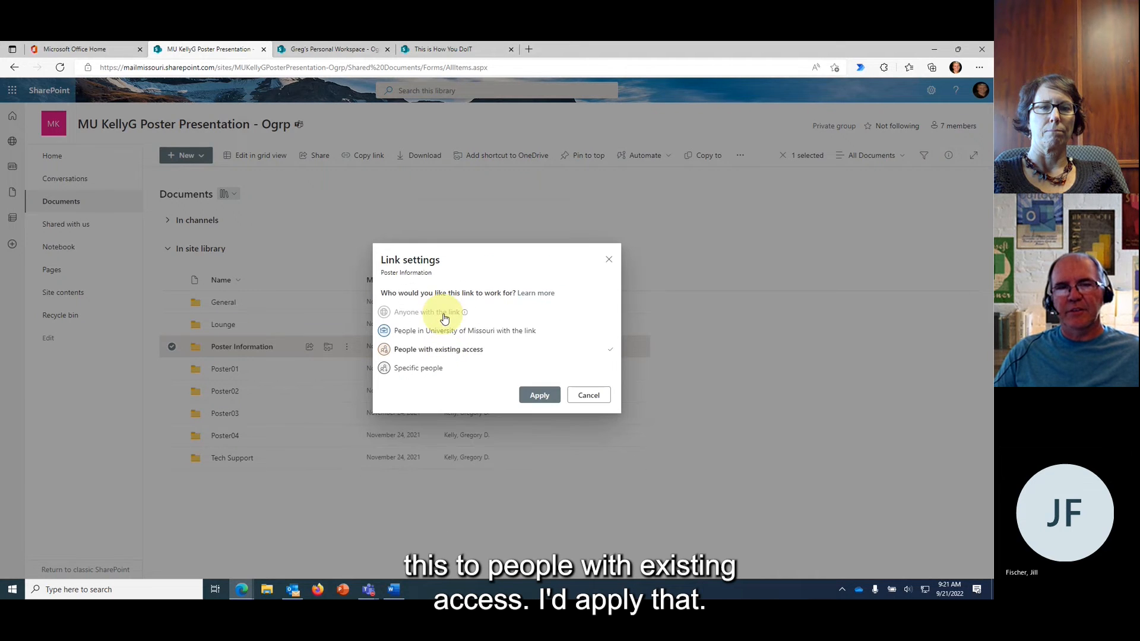
{"action": "left_click", "coordinate": [540, 397]}
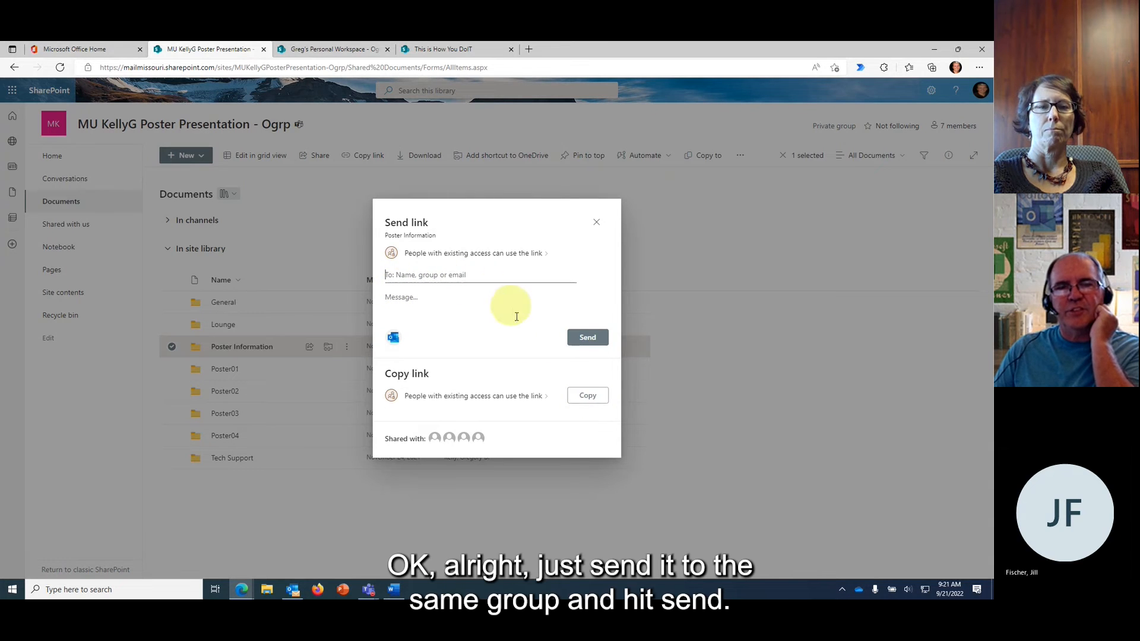
{"action": "left_click", "coordinate": [595, 224]}
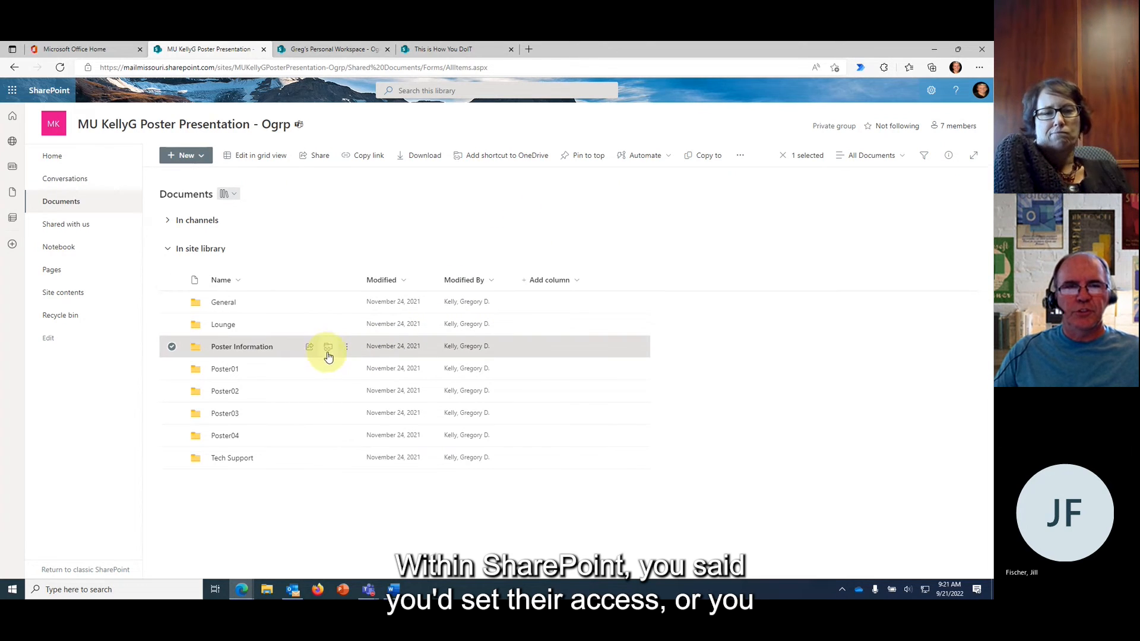
{"action": "left_click", "coordinate": [309, 346]}
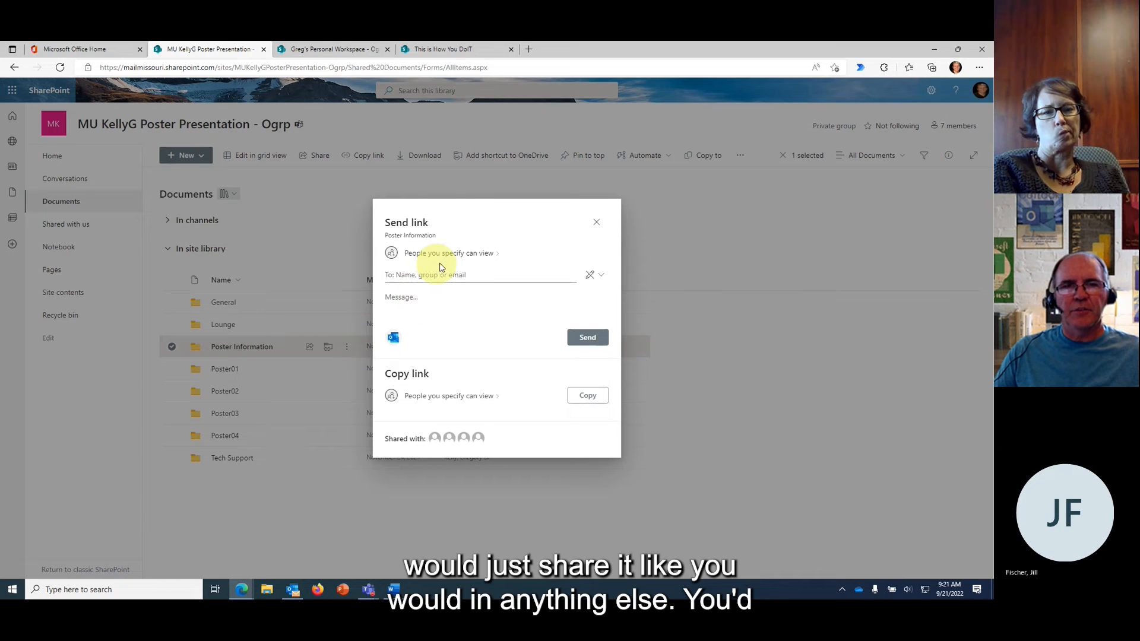
{"action": "left_click", "coordinate": [596, 223]}
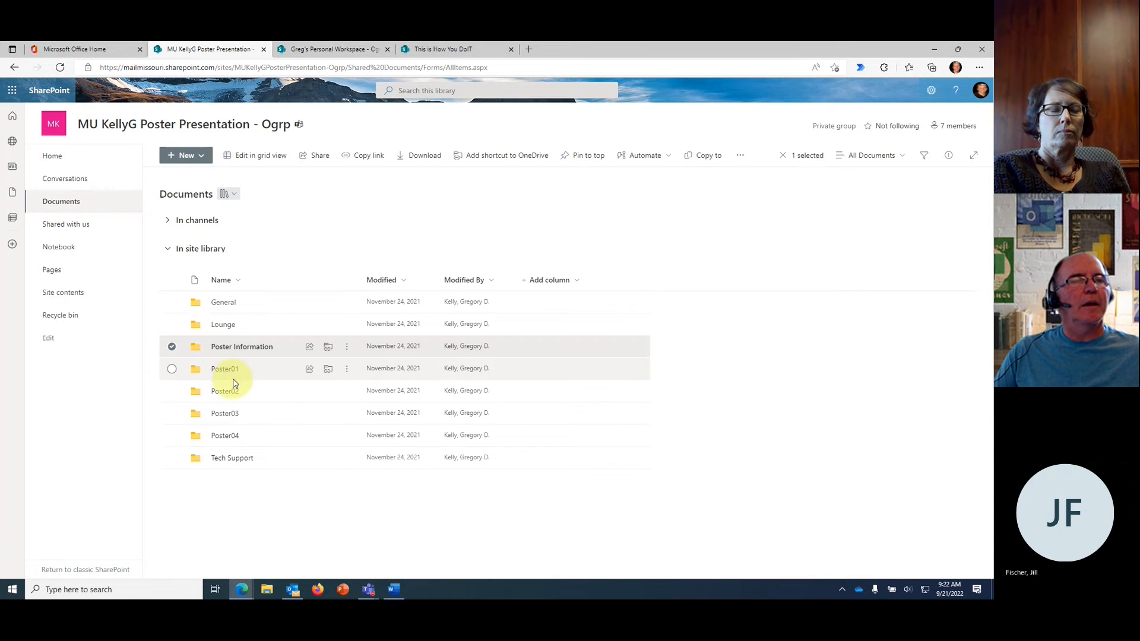
- Close the poster site and switch the personal workspace's Documents library to the Compact List view and finally to Tiles
{"action": "left_click", "coordinate": [263, 49]}
{"action": "left_click", "coordinate": [213, 54]}
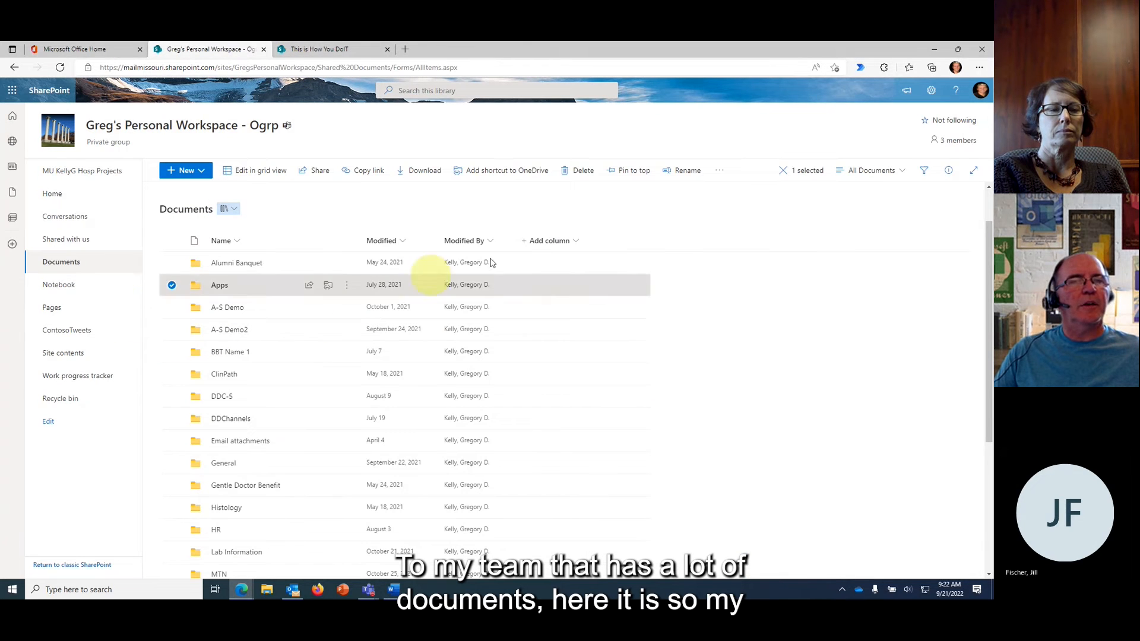
{"action": "scroll", "coordinate": [309, 383], "scroll_direction": "down", "scroll_amount": 5}
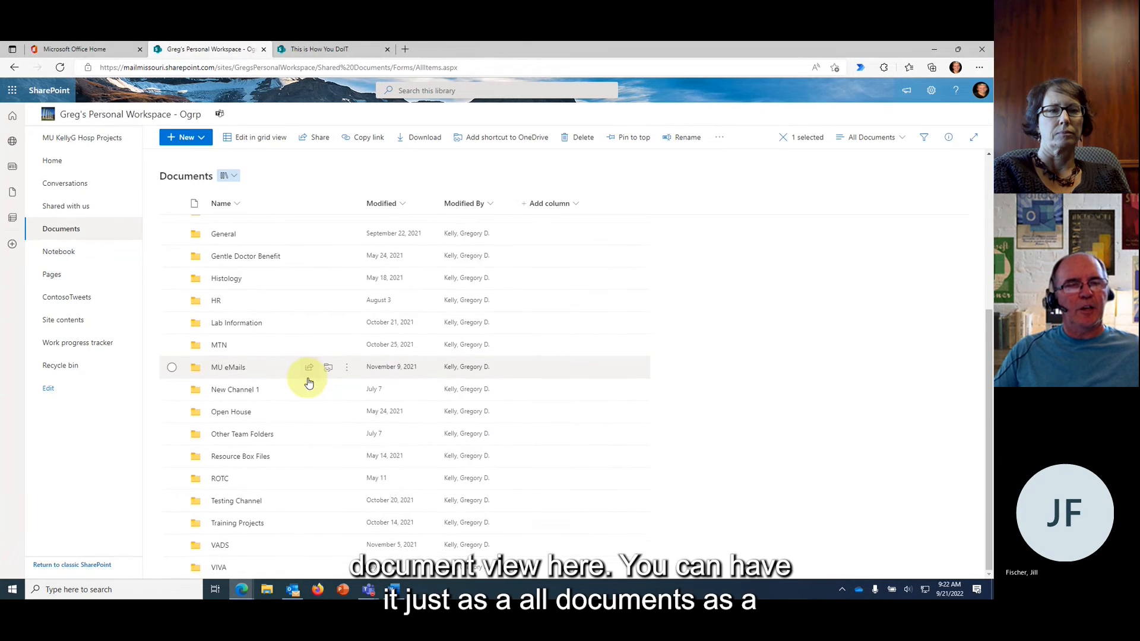
{"action": "scroll", "coordinate": [308, 383], "scroll_direction": "up", "scroll_amount": 5}
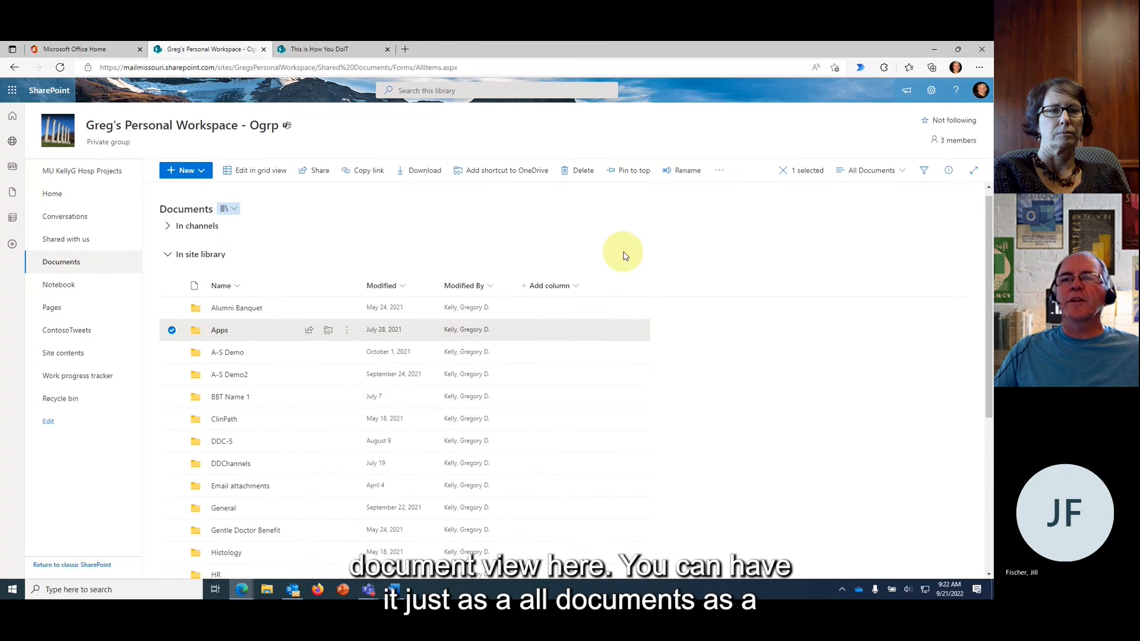
{"action": "left_click", "coordinate": [908, 175]}
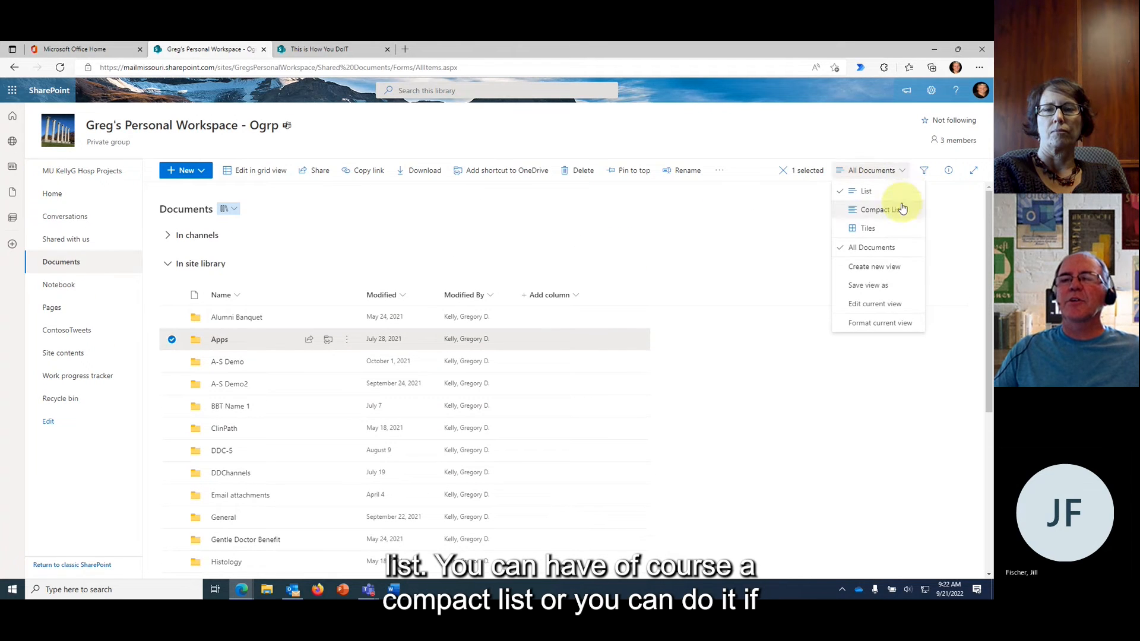
{"action": "left_click", "coordinate": [899, 212]}
{"action": "left_click", "coordinate": [878, 174]}
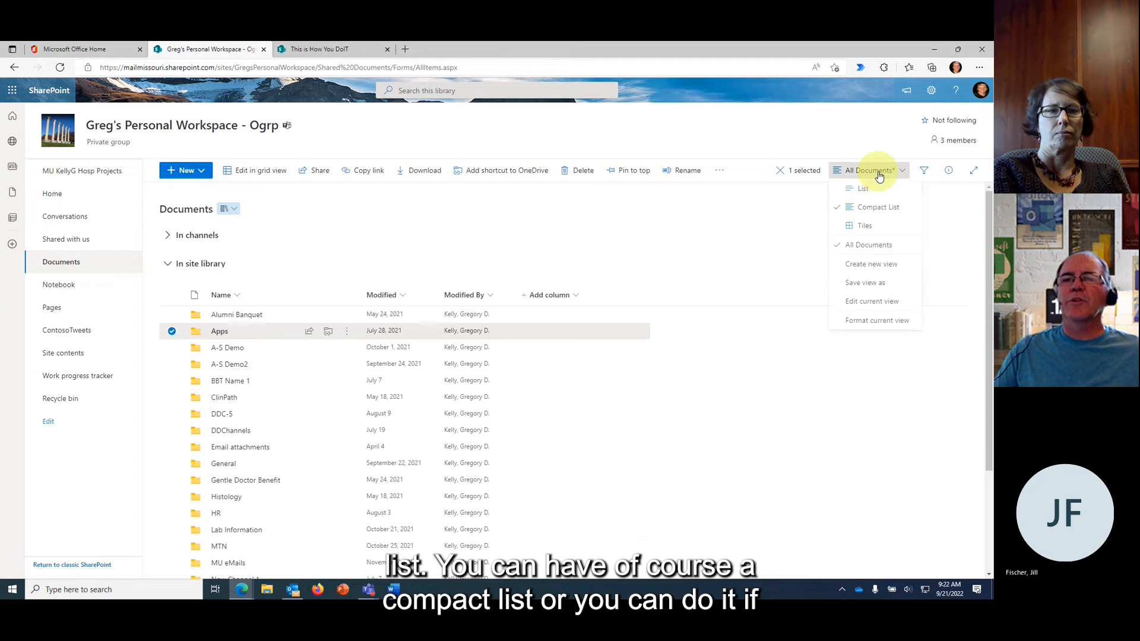
{"action": "left_click", "coordinate": [862, 238]}
- Look through the tiled folders in the Documents library and open the General folder
{"action": "scroll", "coordinate": [514, 402], "scroll_direction": "down", "scroll_amount": 3}
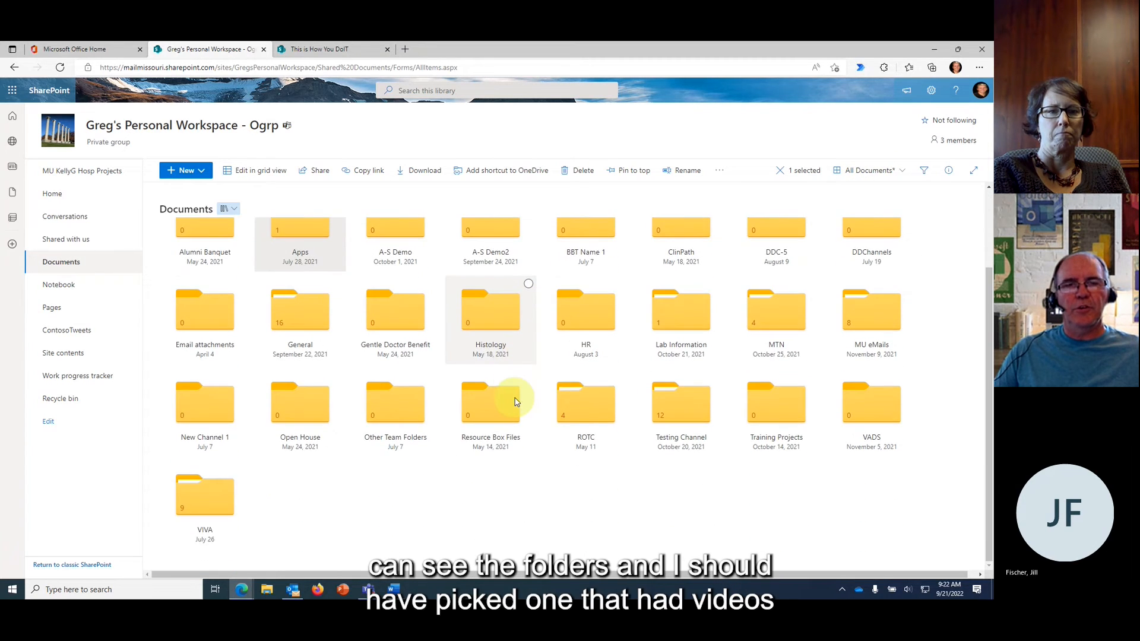
{"action": "scroll", "coordinate": [515, 402], "scroll_direction": "up", "scroll_amount": 2}
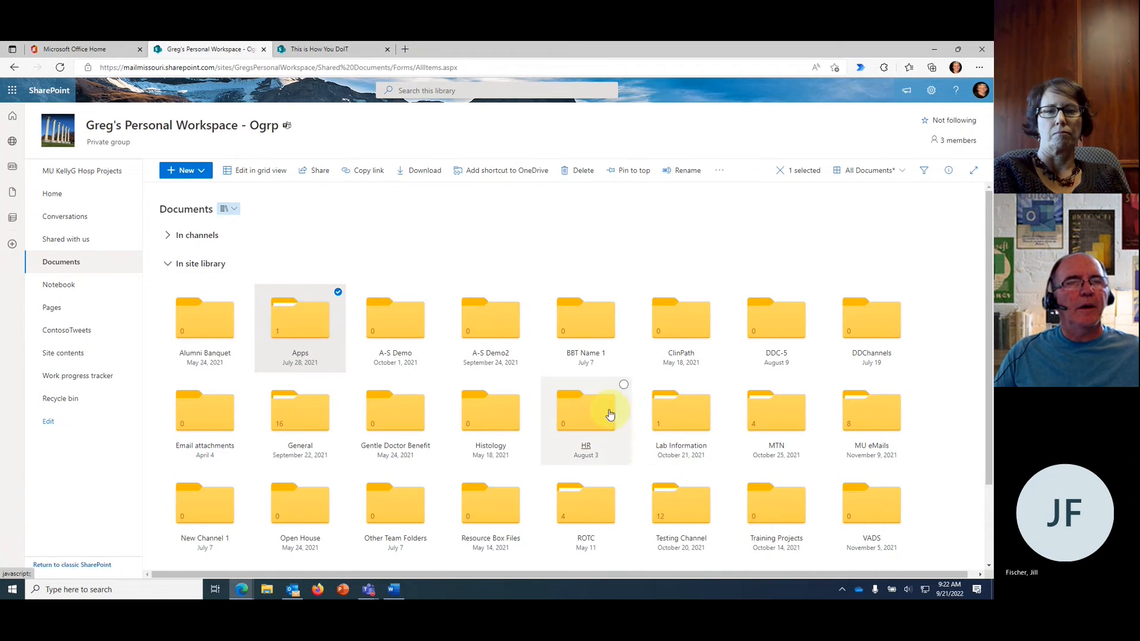
{"action": "scroll", "coordinate": [398, 368], "scroll_direction": "down", "scroll_amount": 2}
{"action": "scroll", "coordinate": [397, 374], "scroll_direction": "up", "scroll_amount": 2}
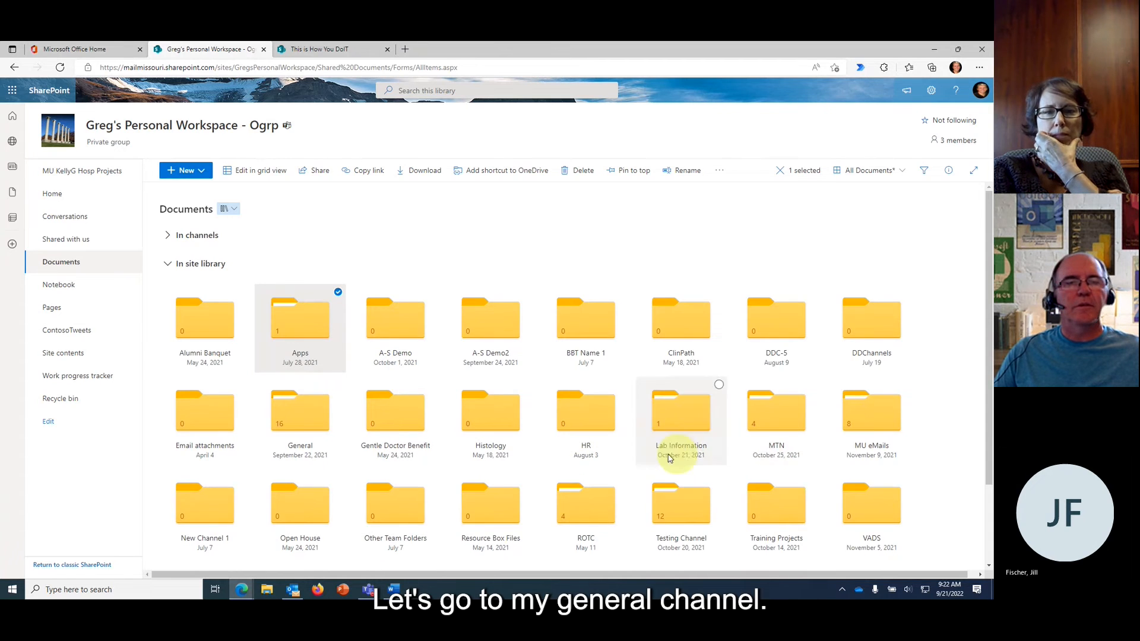
{"action": "left_click", "coordinate": [301, 418]}
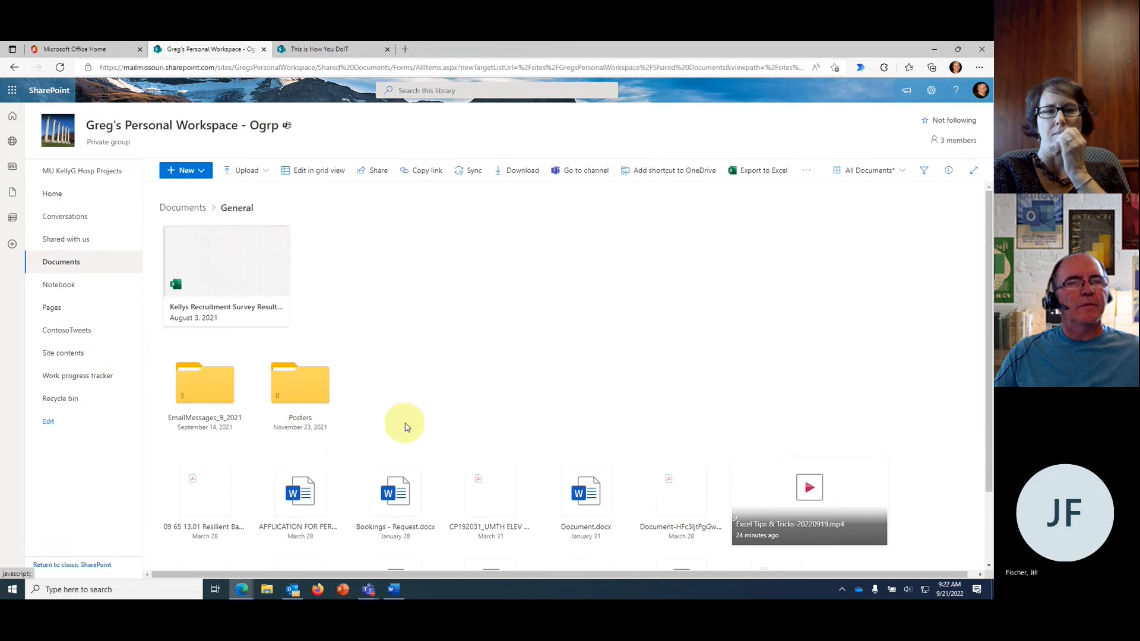
- Look over the tiled files in the General folder, switch it to List view, and open and close the filter options
{"action": "left_click", "coordinate": [901, 178]}
{"action": "left_click", "coordinate": [626, 362]}
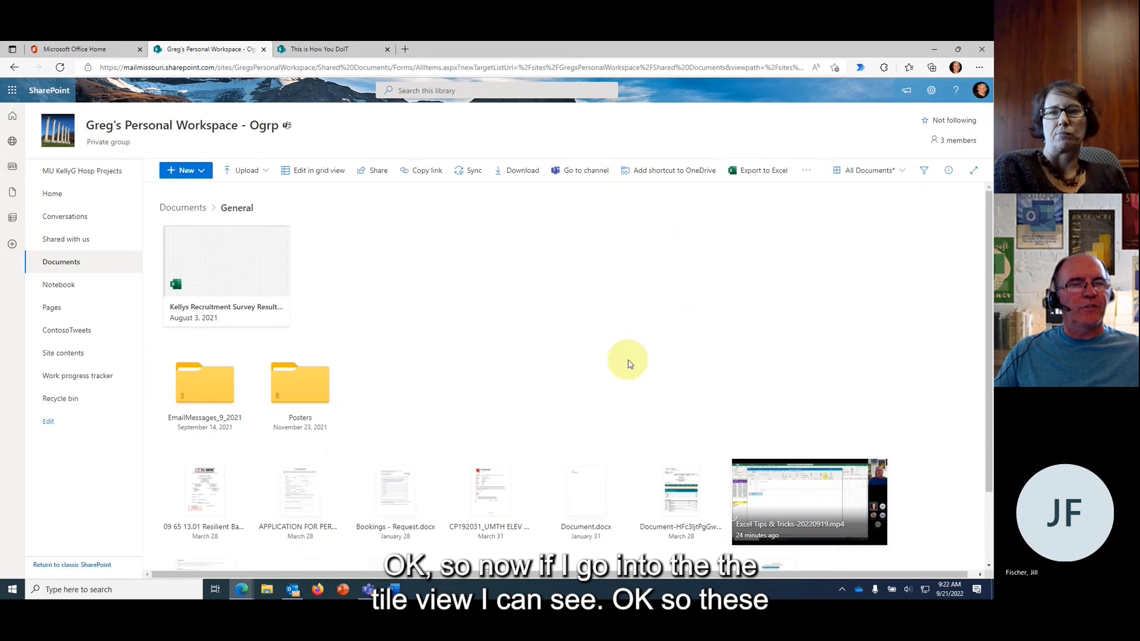
{"action": "scroll", "coordinate": [498, 435], "scroll_direction": "down", "scroll_amount": 2}
{"action": "mouse_move", "coordinate": [407, 436]}
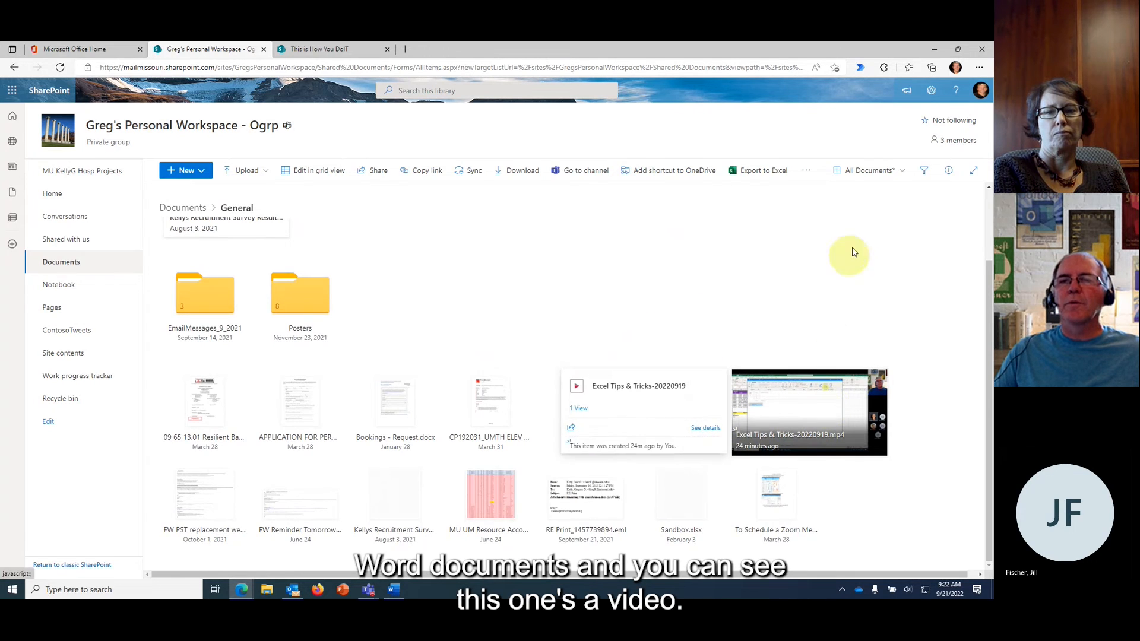
{"action": "left_click", "coordinate": [890, 171]}
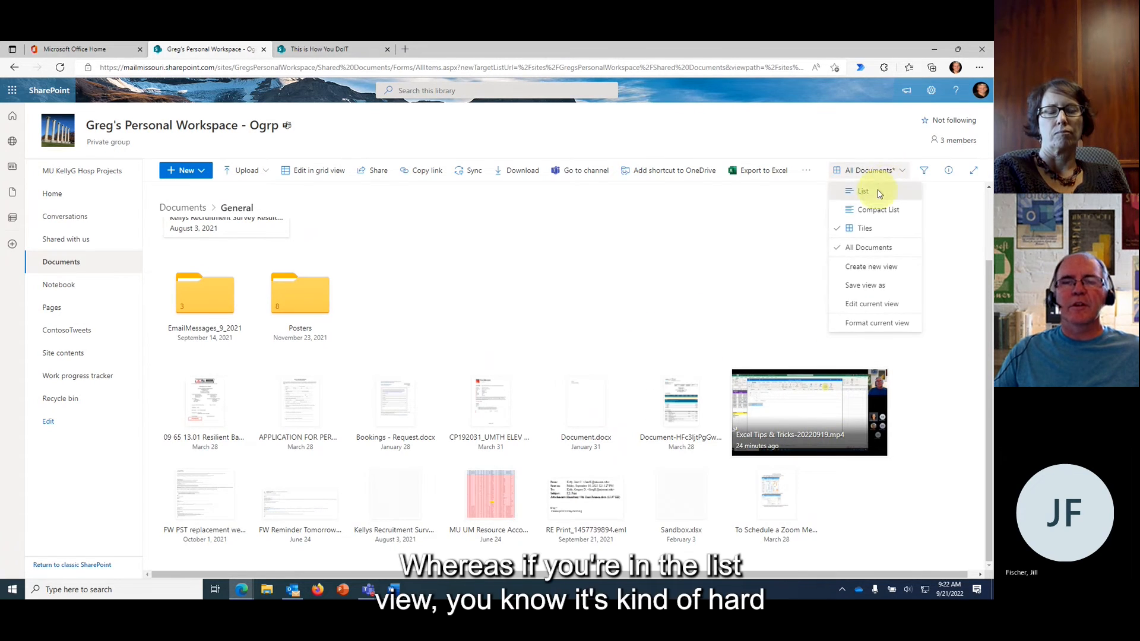
{"action": "left_click", "coordinate": [873, 188]}
{"action": "scroll", "coordinate": [412, 425], "scroll_direction": "down", "scroll_amount": 2}
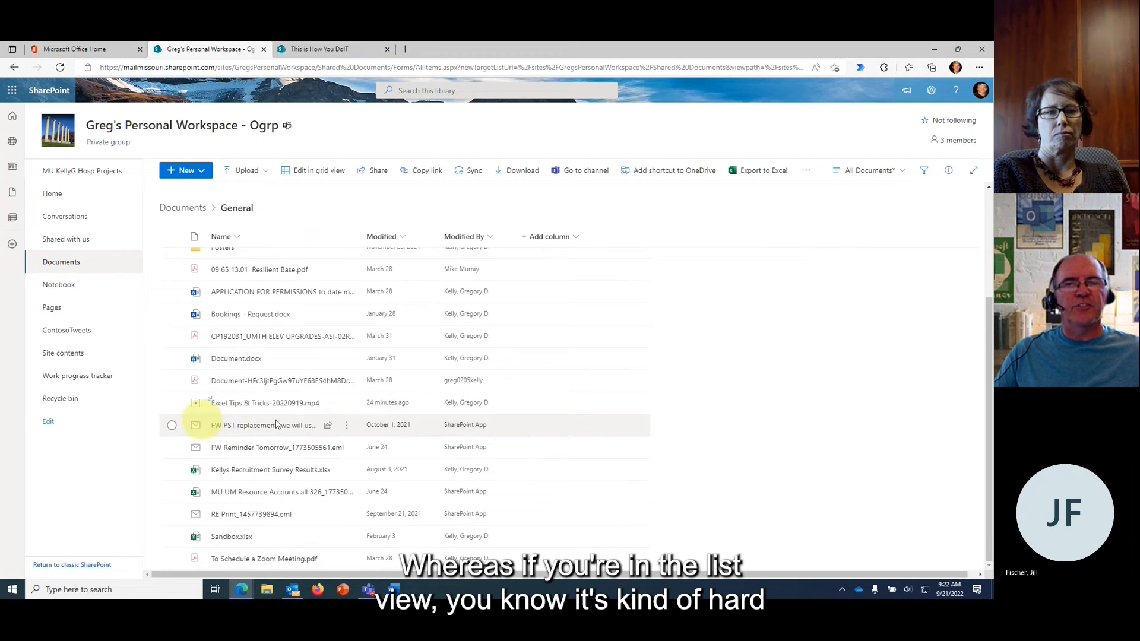
{"action": "scroll", "coordinate": [735, 331], "scroll_direction": "up", "scroll_amount": 3}
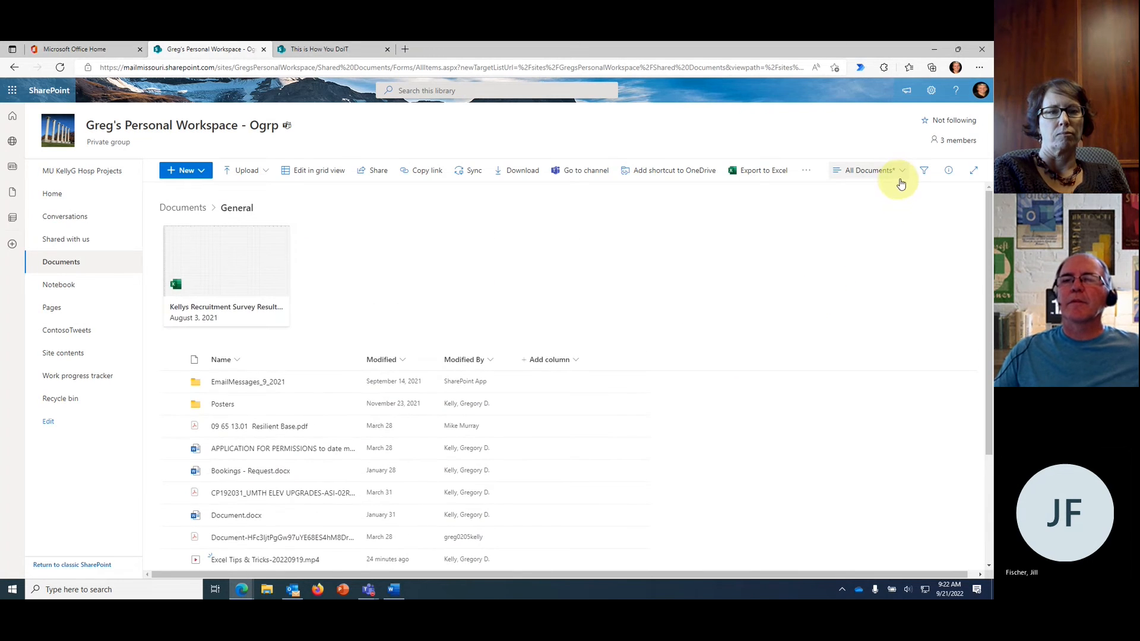
{"action": "left_click", "coordinate": [924, 172]}
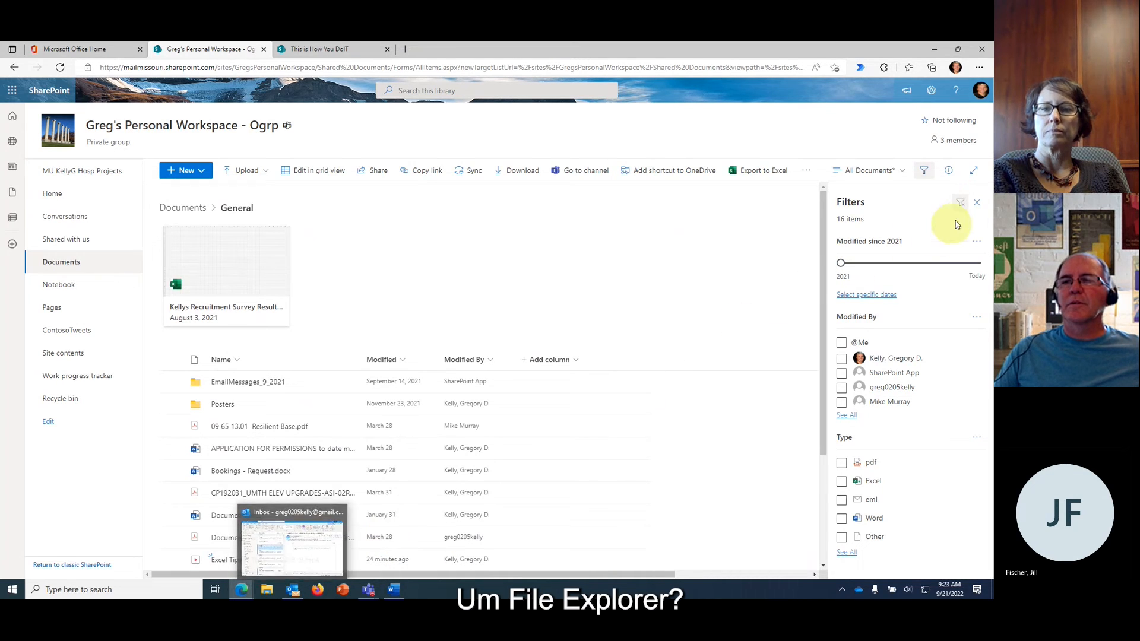
{"action": "left_click", "coordinate": [978, 204]}
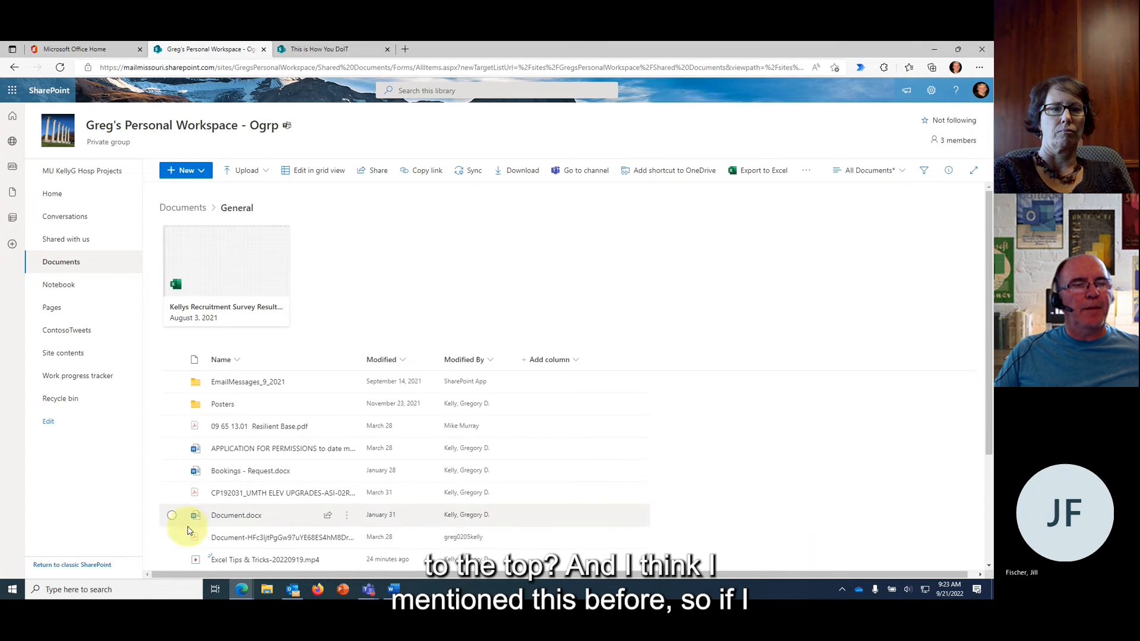
- Pin Document.docx to the top of the General folder and clear the selection
{"action": "left_click", "coordinate": [171, 516]}
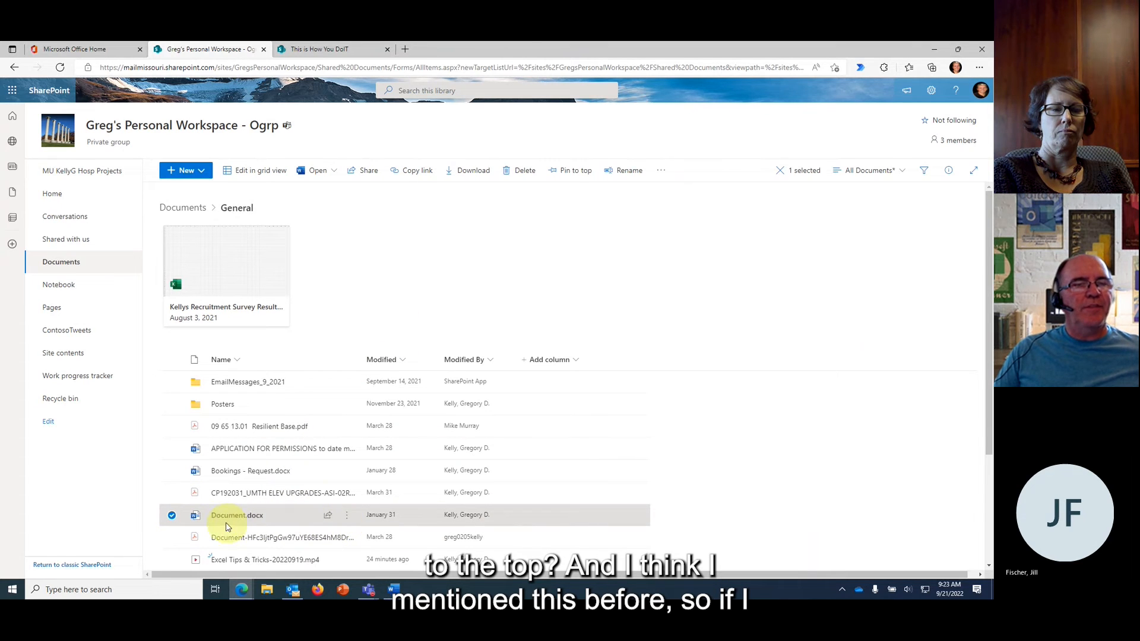
{"action": "left_click", "coordinate": [350, 518]}
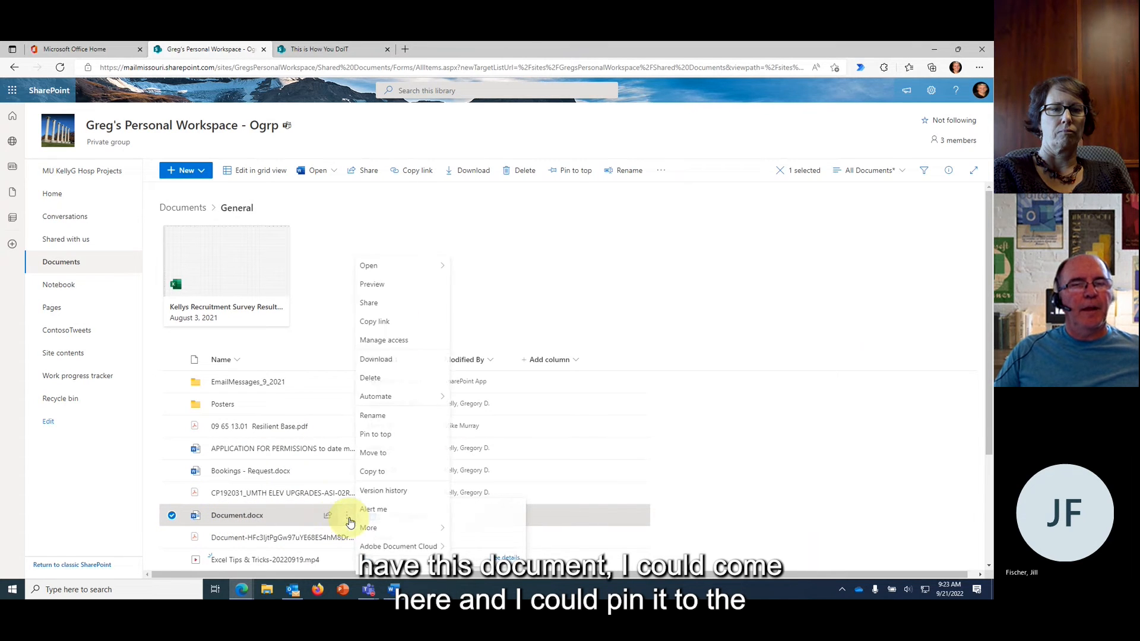
{"action": "left_click", "coordinate": [379, 434]}
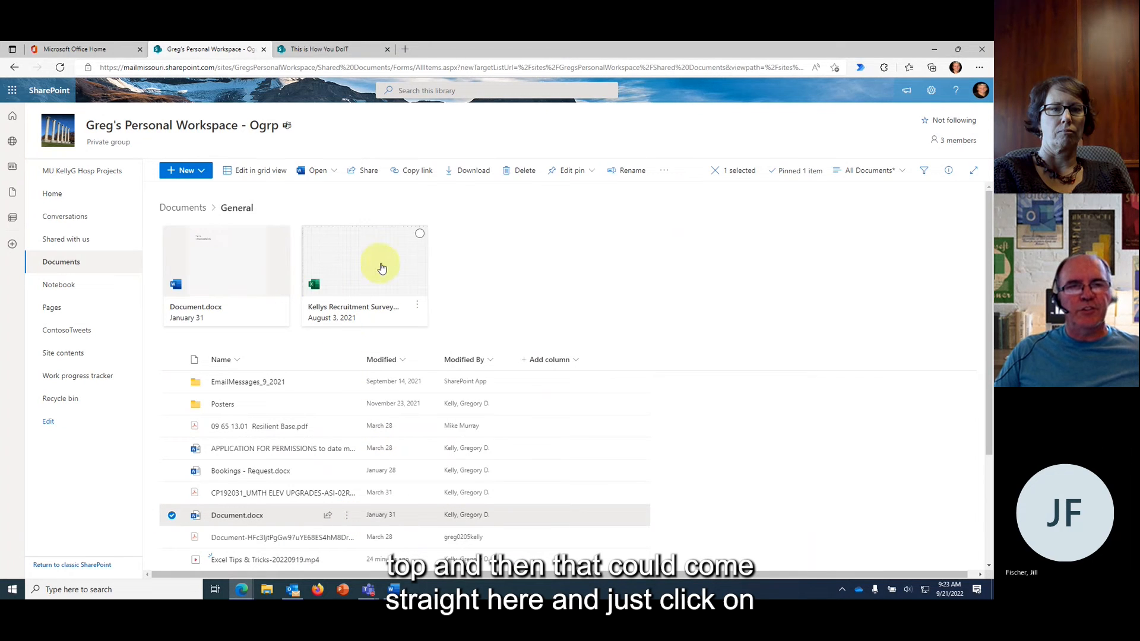
{"action": "left_click", "coordinate": [693, 287]}
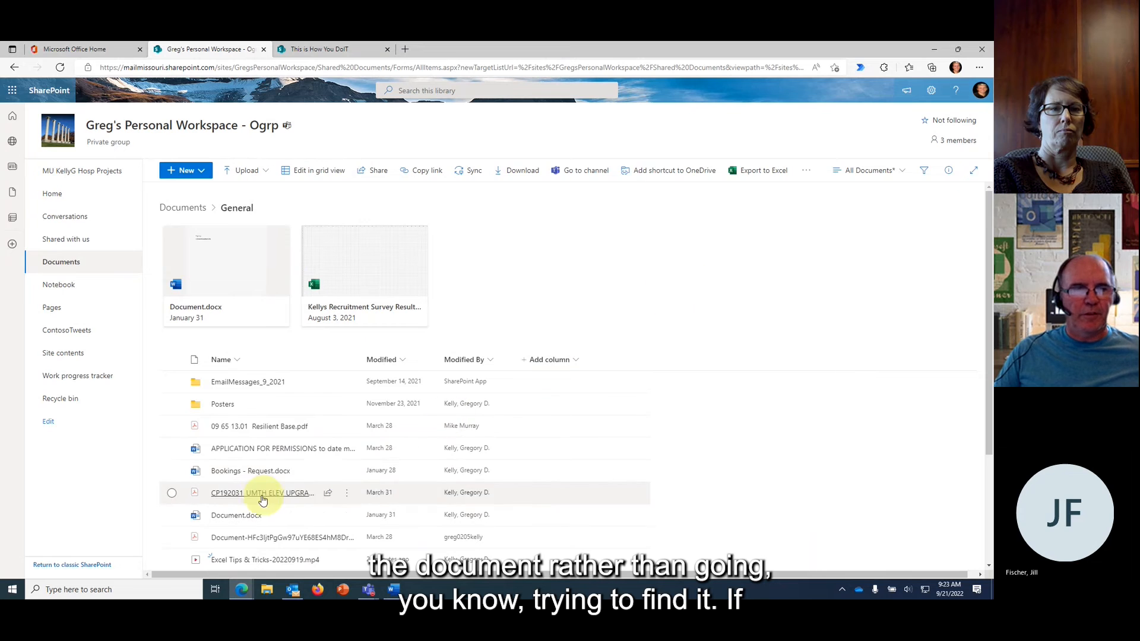
{"action": "scroll", "coordinate": [256, 517], "scroll_direction": "down", "scroll_amount": 3}
{"action": "scroll", "coordinate": [253, 487], "scroll_direction": "up", "scroll_amount": 3}
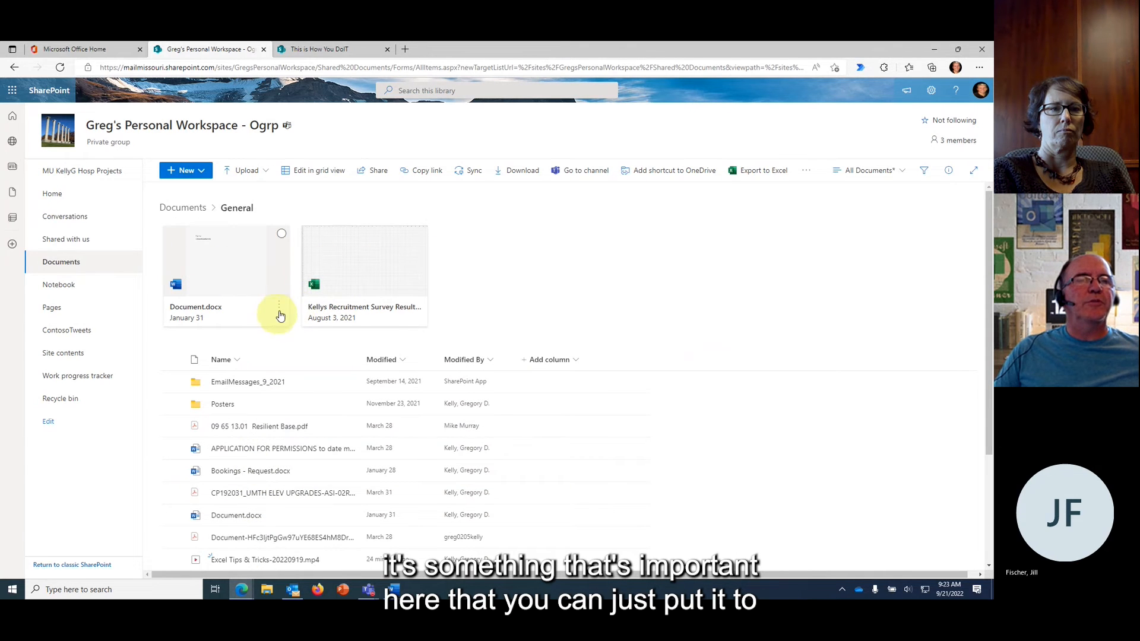
- Unpin Document.docx from the top of the General folder
{"action": "left_click", "coordinate": [279, 306]}
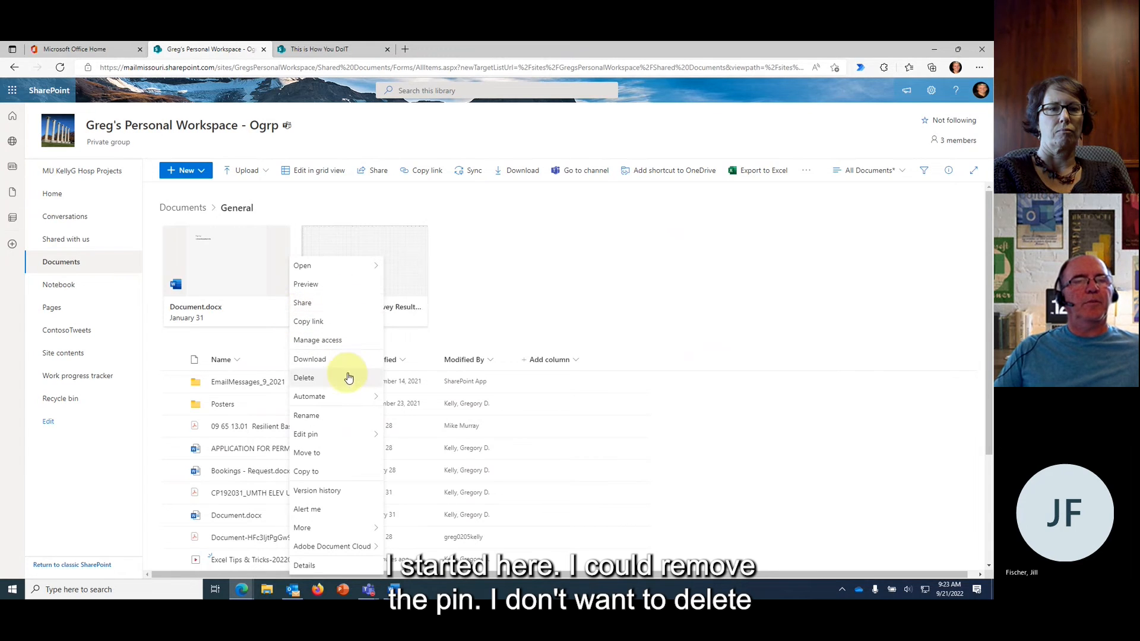
{"action": "mouse_move", "coordinate": [346, 442]}
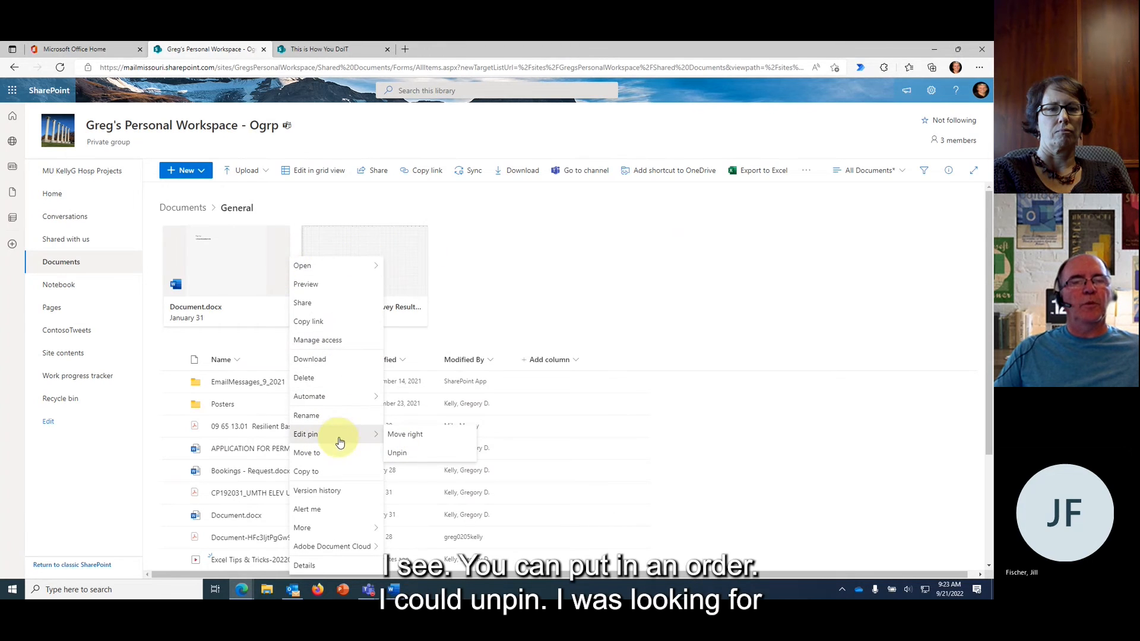
{"action": "left_click", "coordinate": [398, 454]}
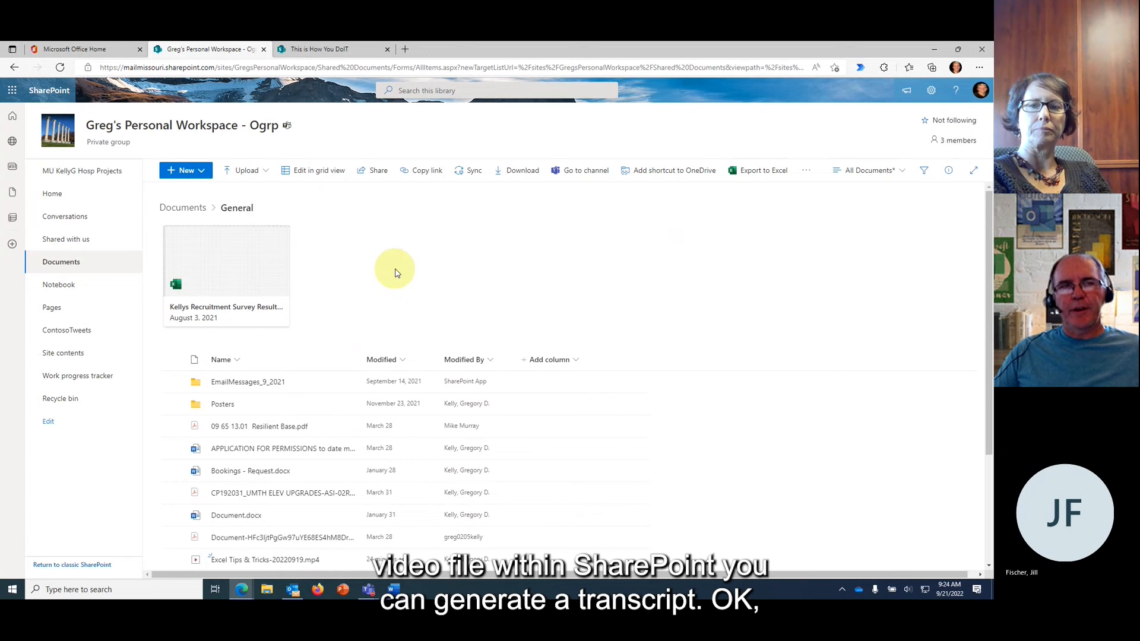
- Open the Excel Tips & Tricks-20220919.mp4 video from the General folder, play it briefly and pause it
{"action": "scroll", "coordinate": [396, 273], "scroll_direction": "down", "scroll_amount": 3}
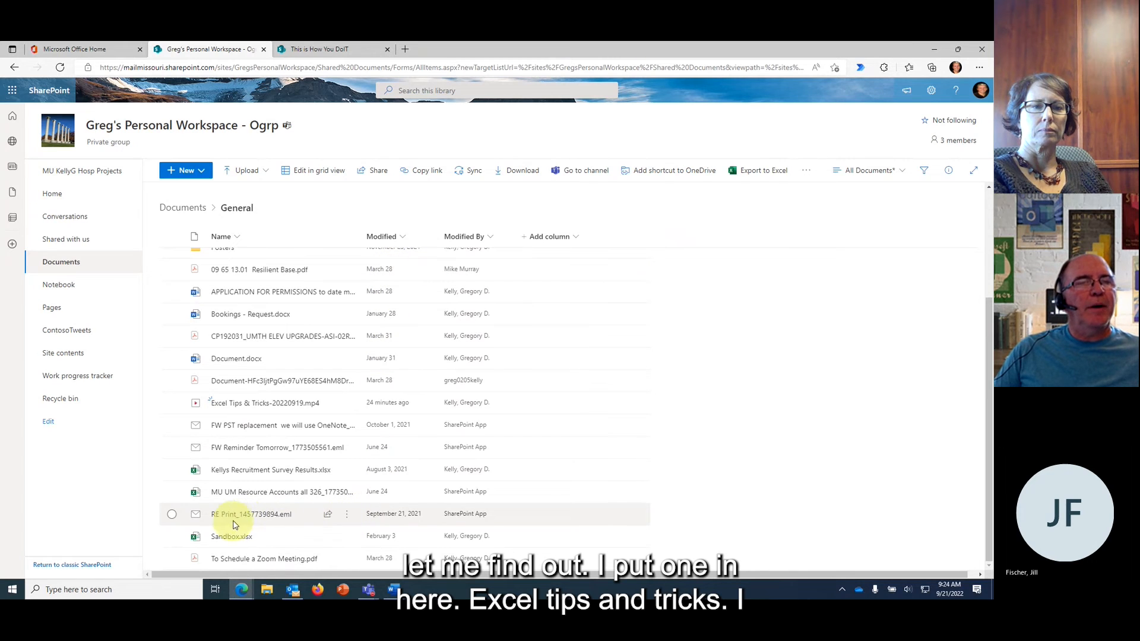
{"action": "mouse_move", "coordinate": [255, 407]}
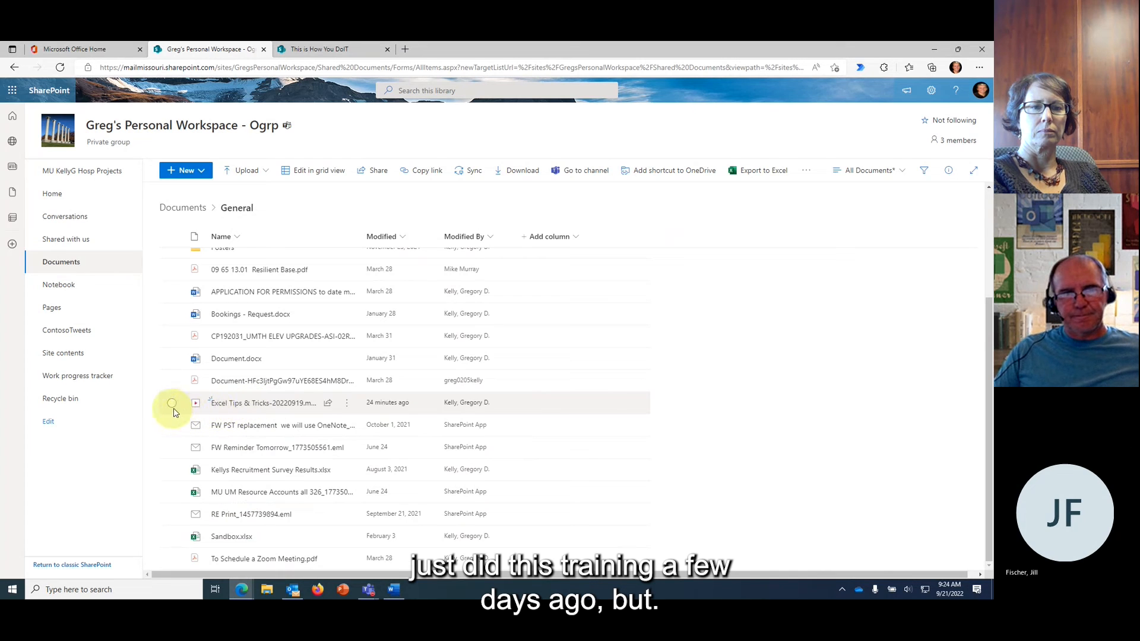
{"action": "left_click", "coordinate": [250, 404]}
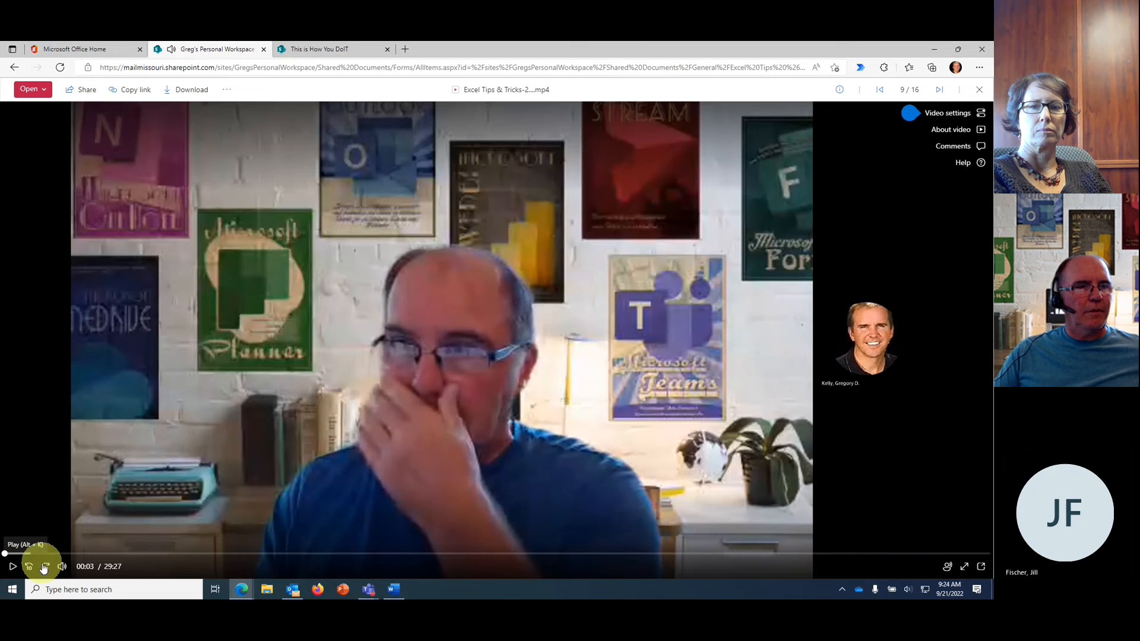
{"action": "left_click", "coordinate": [18, 569]}
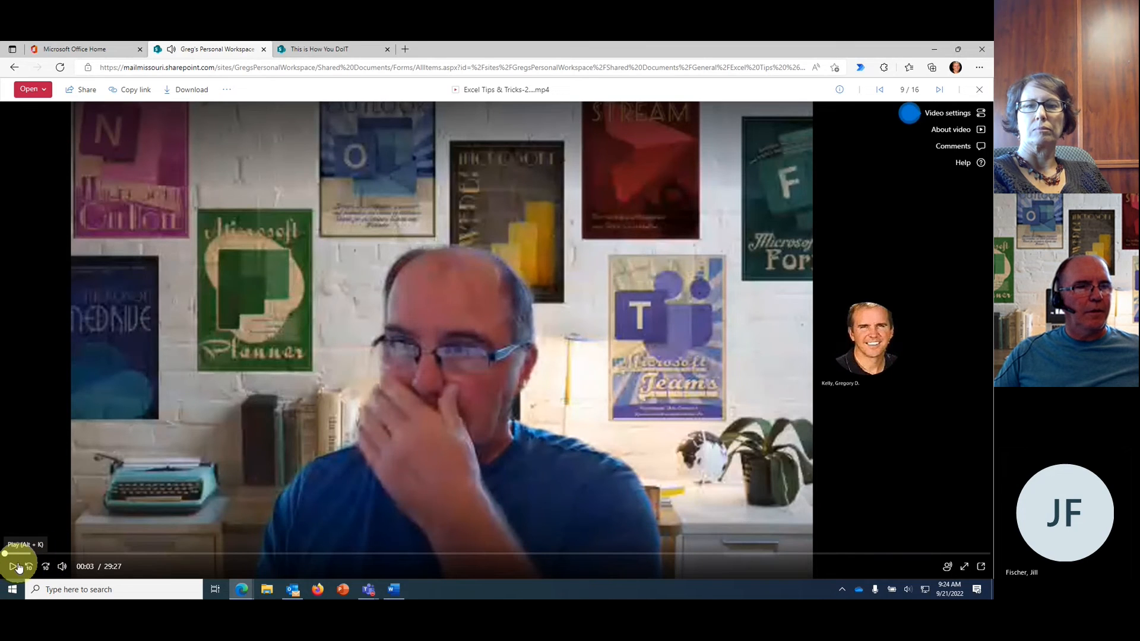
{"action": "left_click", "coordinate": [16, 569]}
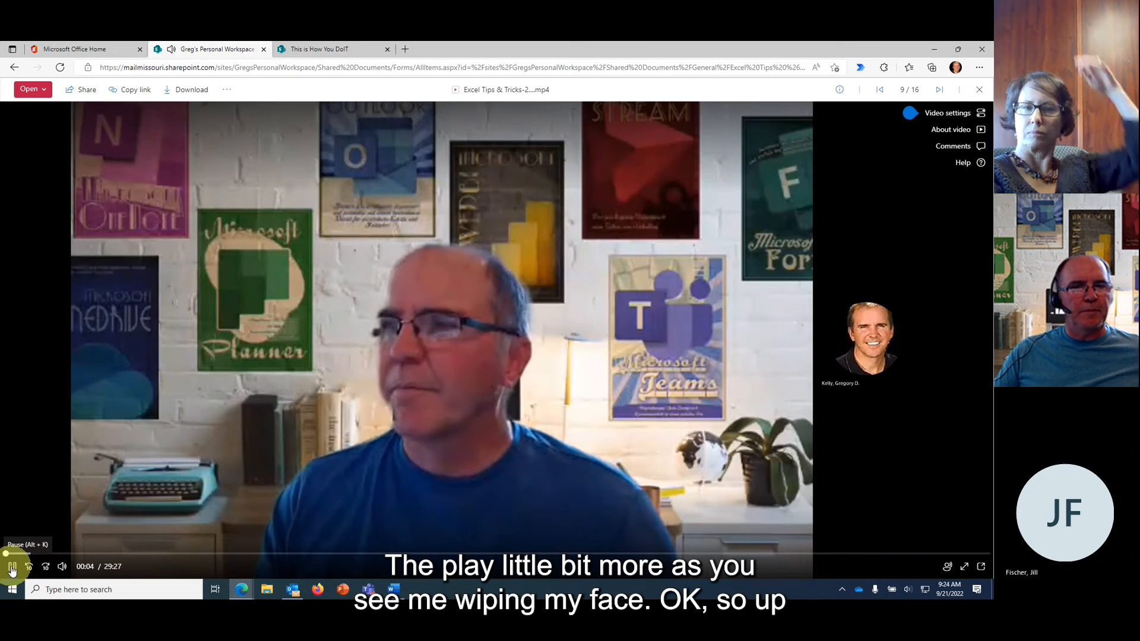
{"action": "left_click", "coordinate": [12, 569]}
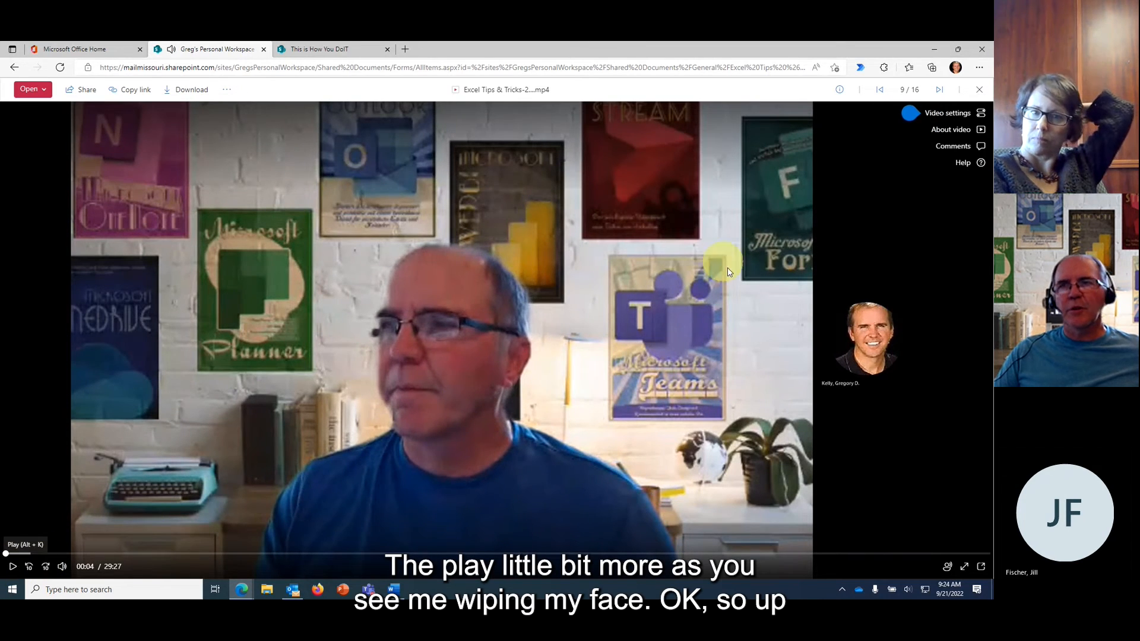
- Dismiss the Customize playback tip and open the video settings
{"action": "left_click", "coordinate": [922, 117]}
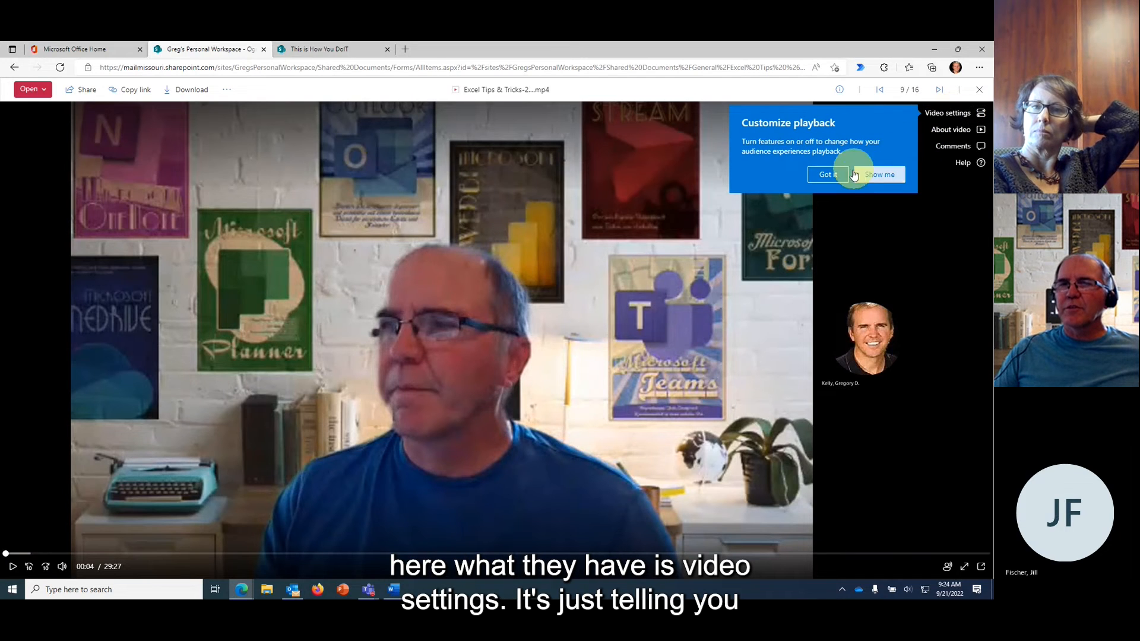
{"action": "left_click", "coordinate": [828, 175]}
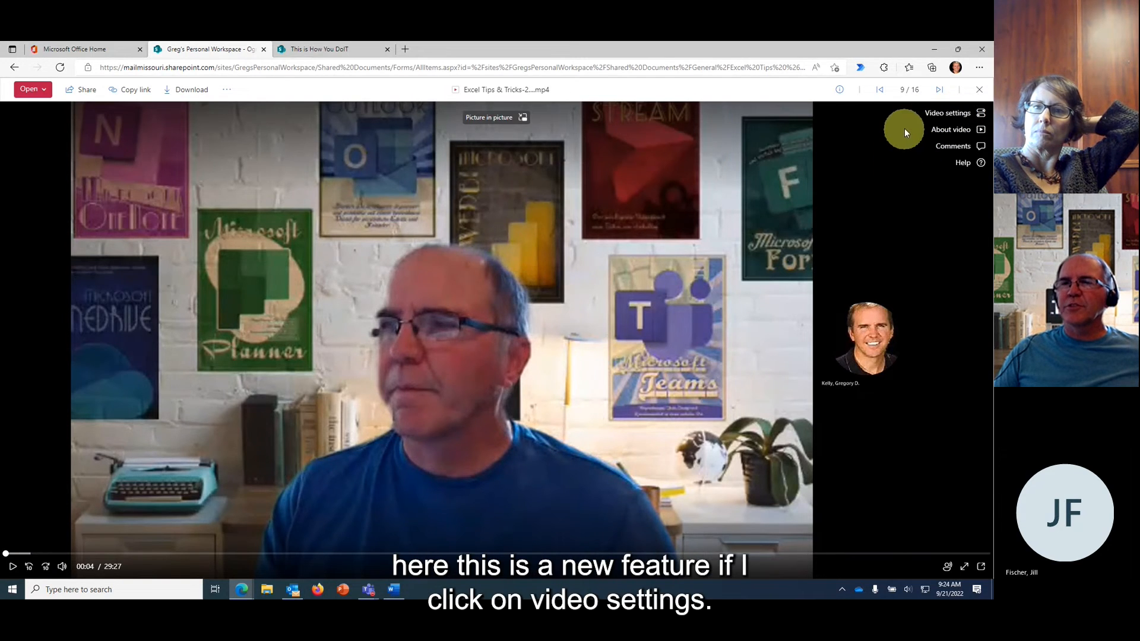
{"action": "left_click", "coordinate": [952, 114]}
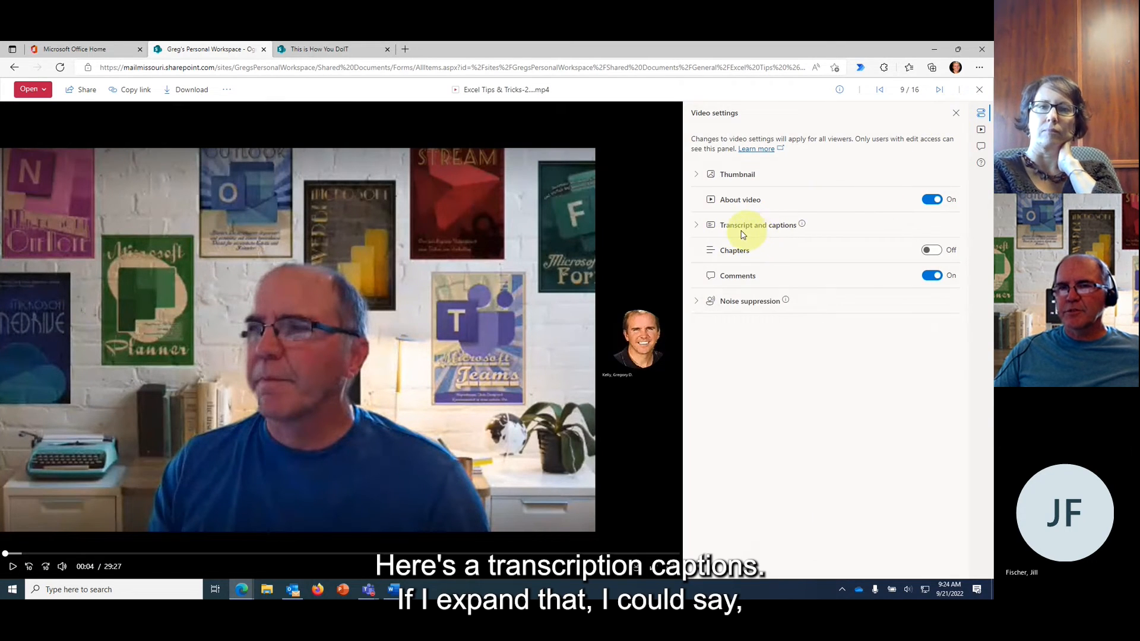
- Examine the transcript and captions options, including the Generate dialog and its spoken language, and close them without generating
{"action": "left_click", "coordinate": [698, 229]}
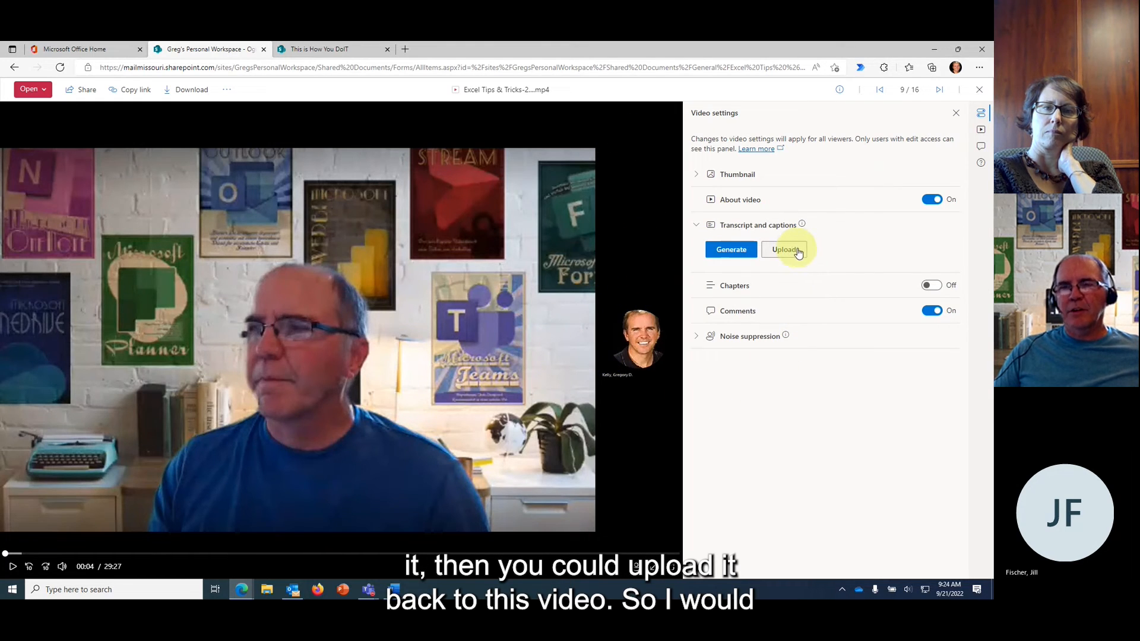
{"action": "left_click", "coordinate": [732, 249]}
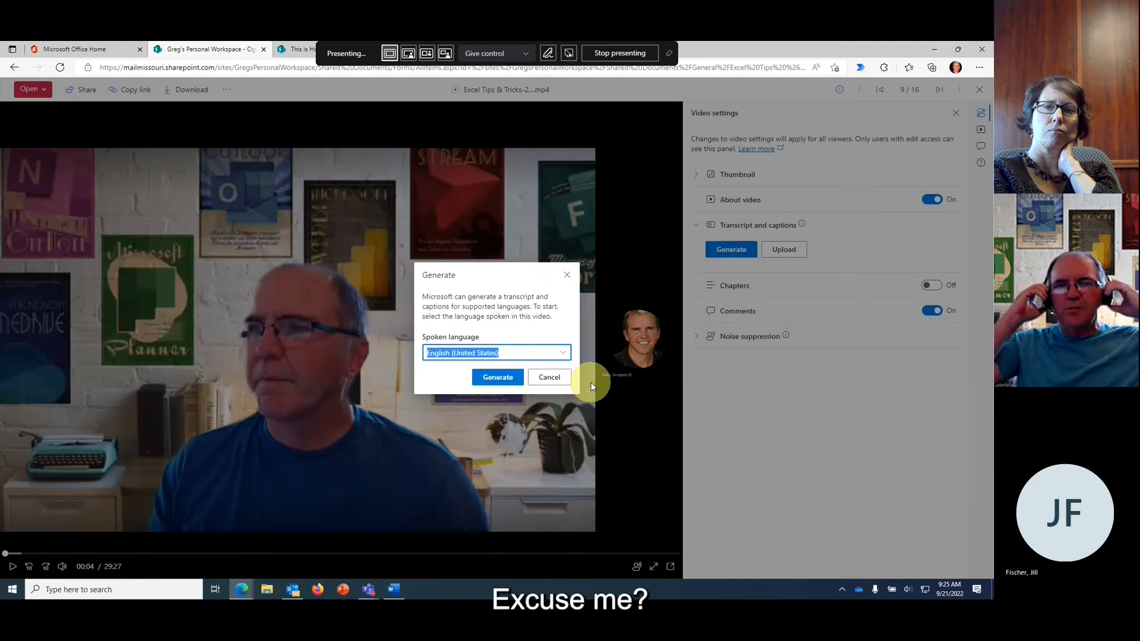
{"action": "left_click", "coordinate": [567, 277]}
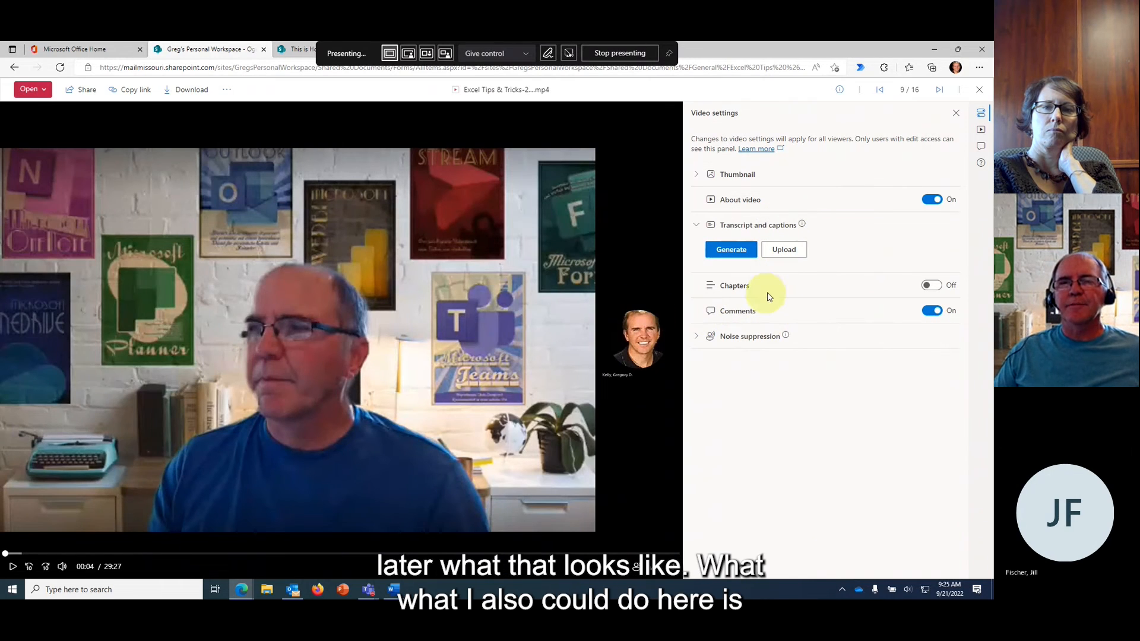
{"action": "left_click", "coordinate": [698, 229]}
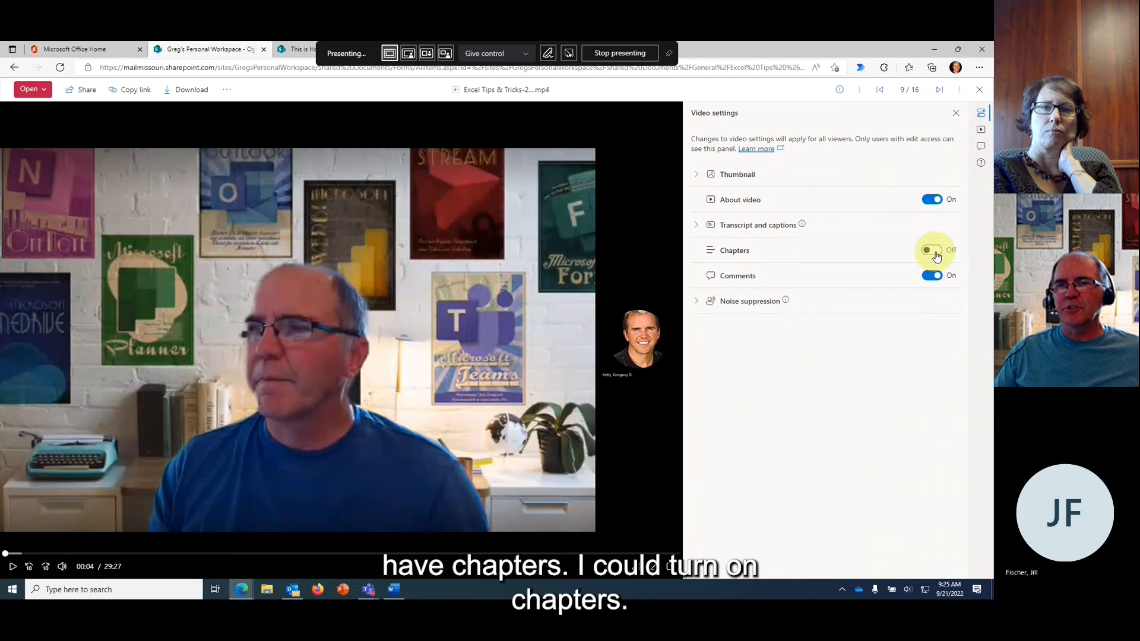
- Try chapters on the video by jumping to 04:16 and 08:03, turn chapters off and close the video settings
{"action": "left_click", "coordinate": [101, 554]}
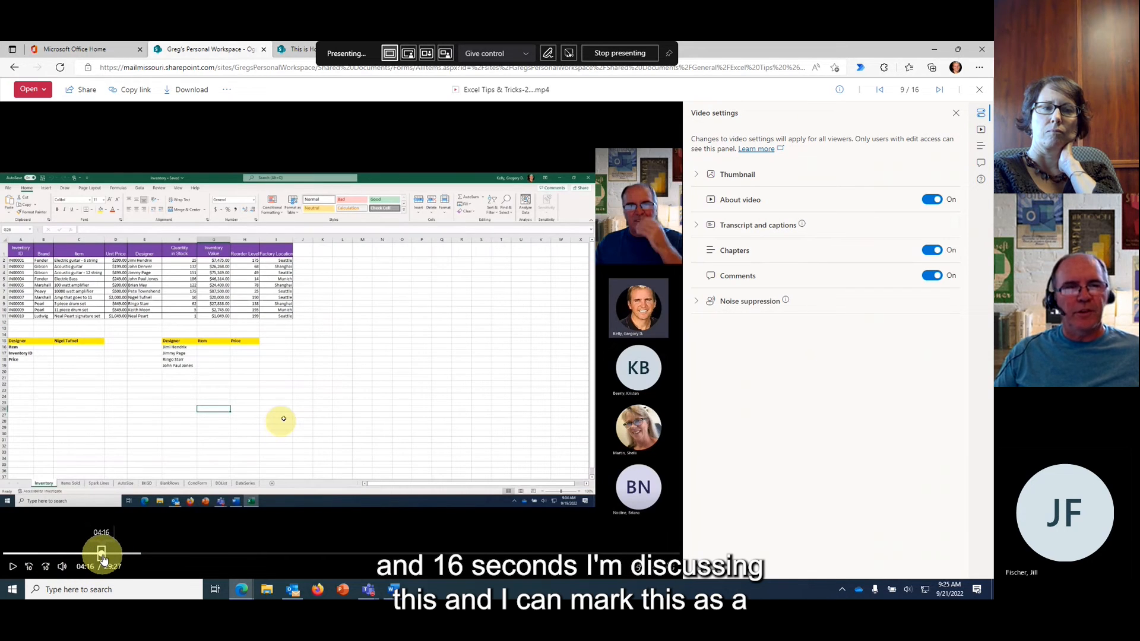
{"action": "left_click", "coordinate": [188, 556]}
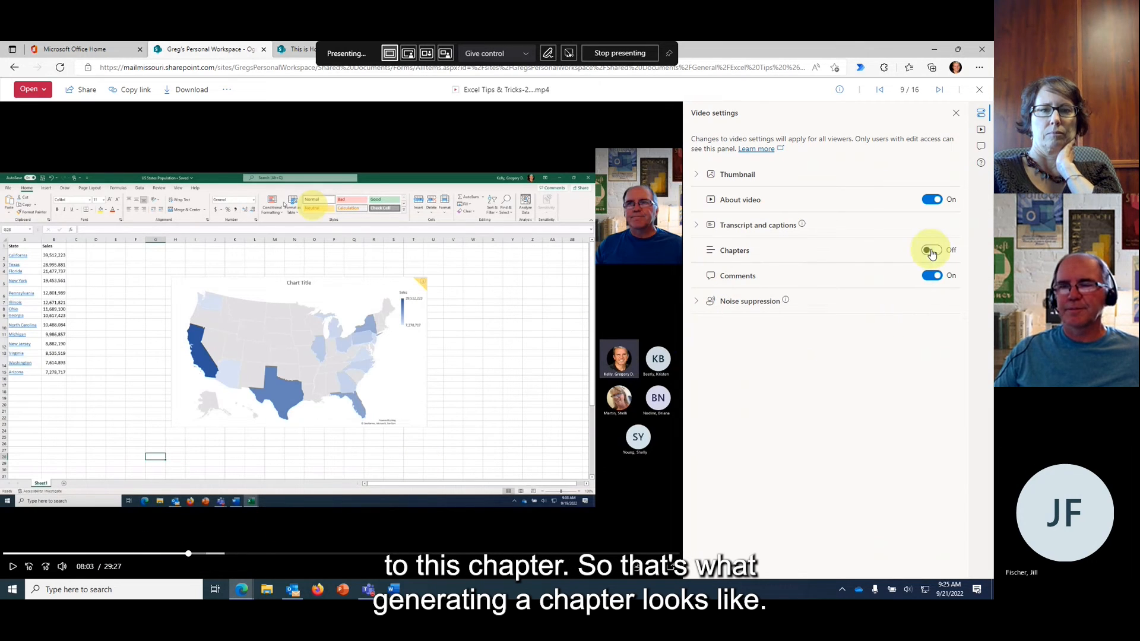
{"action": "left_click", "coordinate": [957, 116]}
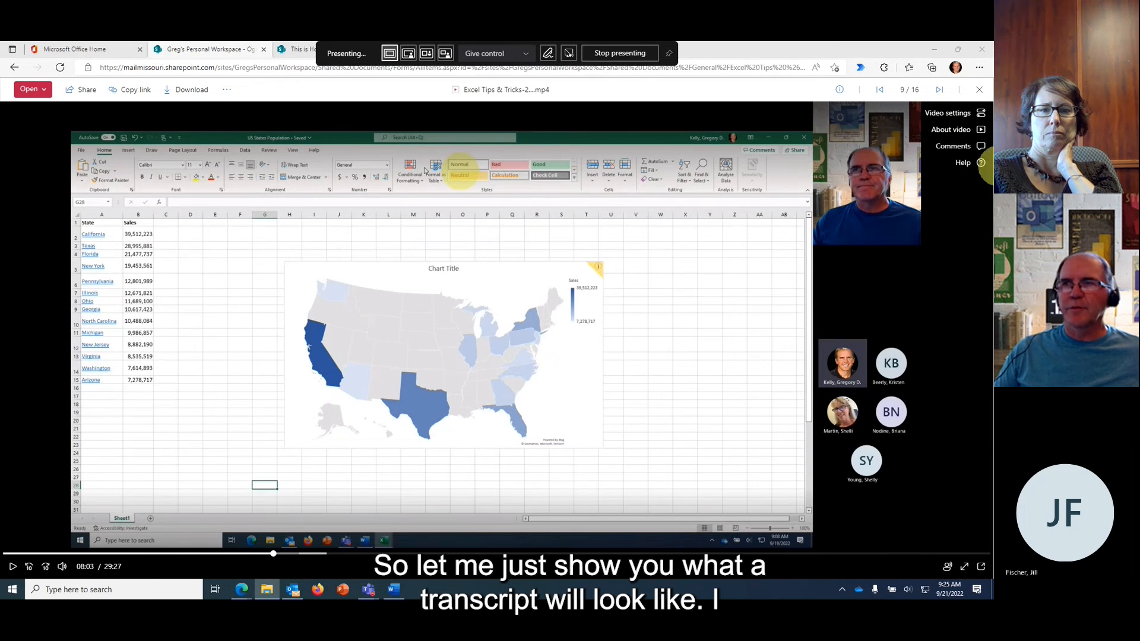
- Switch to File Explorer and open the Training Videos folder of the synced University of Missouri OneDrive
{"action": "left_click_drag", "start_coordinate": [993, 59], "coordinate": [270, 59]}
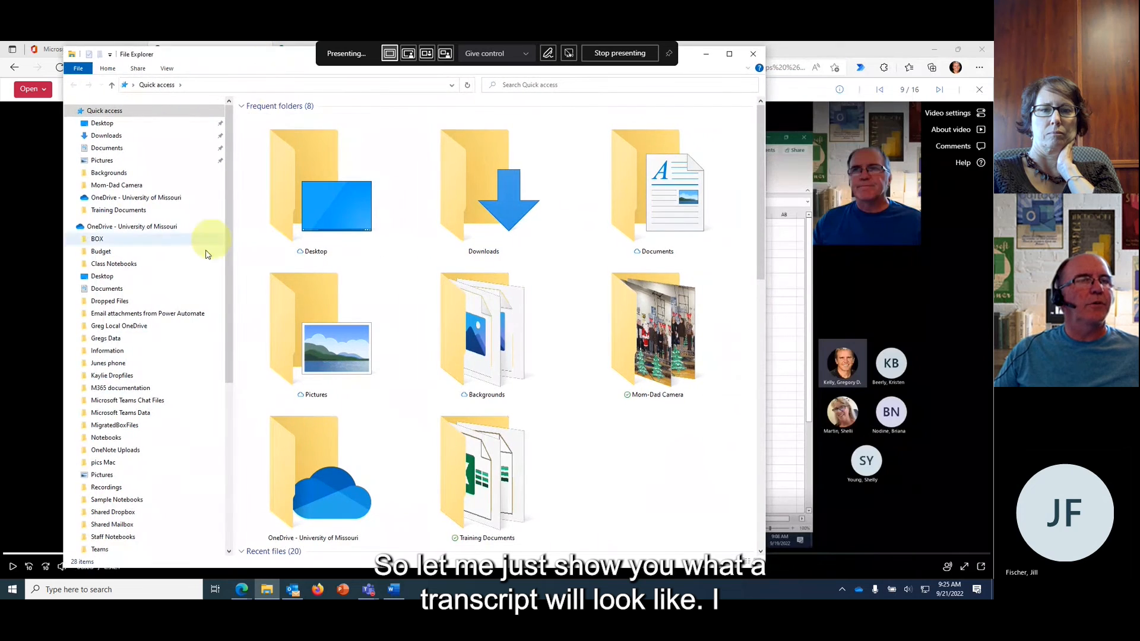
{"action": "left_click_drag", "start_coordinate": [230, 250], "coordinate": [234, 382]}
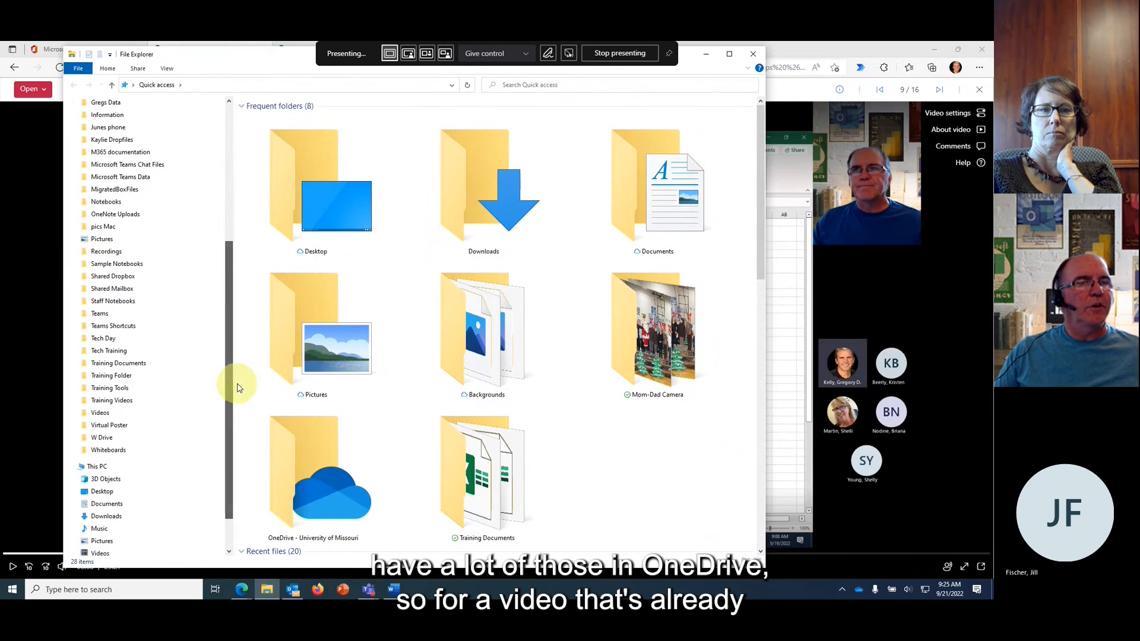
{"action": "left_click", "coordinate": [121, 404]}
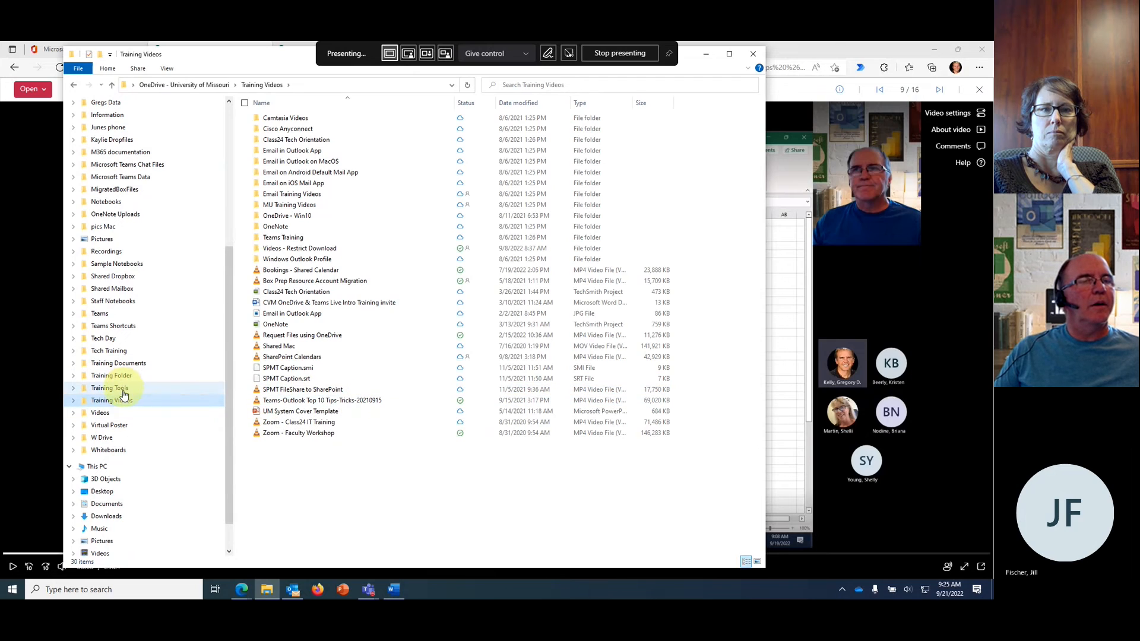
{"action": "left_click", "coordinate": [100, 414]}
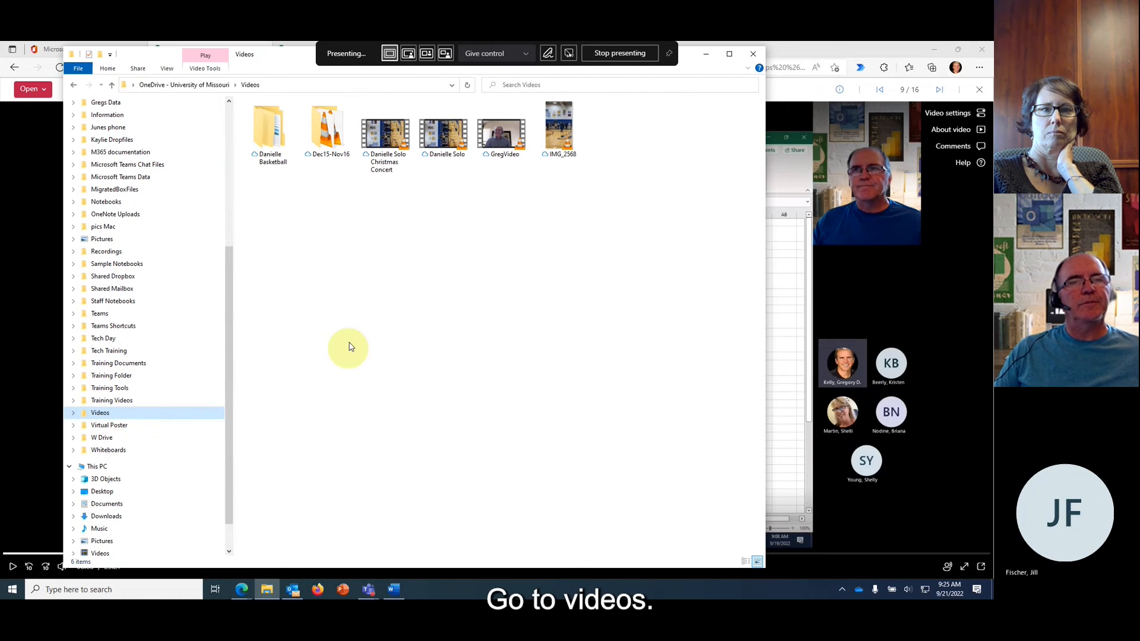
{"action": "left_click", "coordinate": [116, 401]}
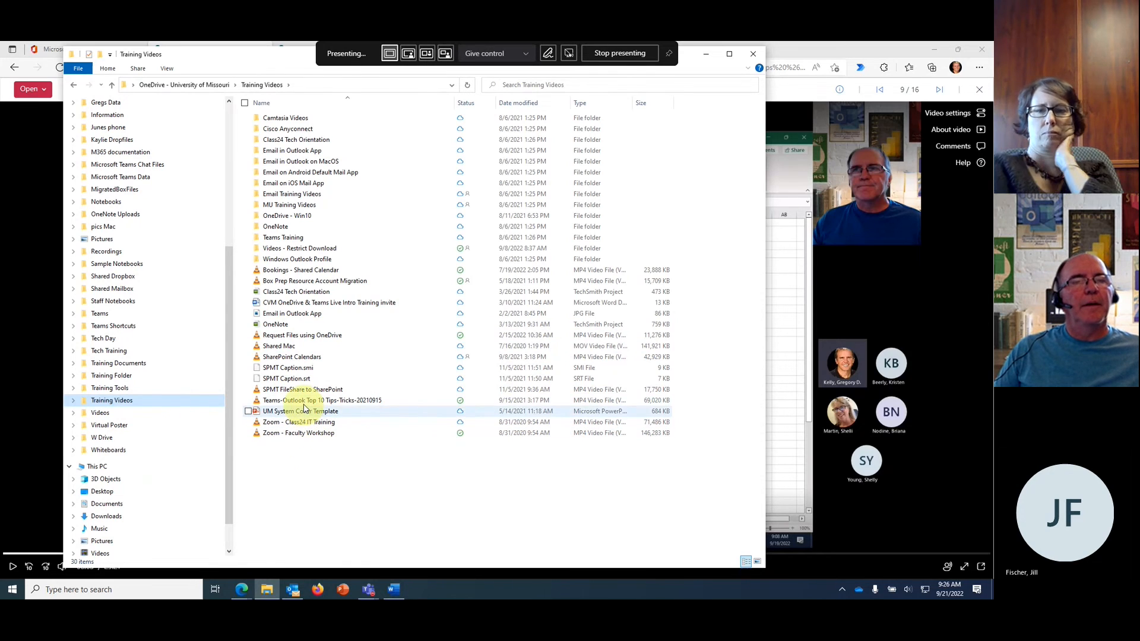
{"action": "left_click", "coordinate": [296, 390]}
{"action": "double_click", "coordinate": [297, 394]}
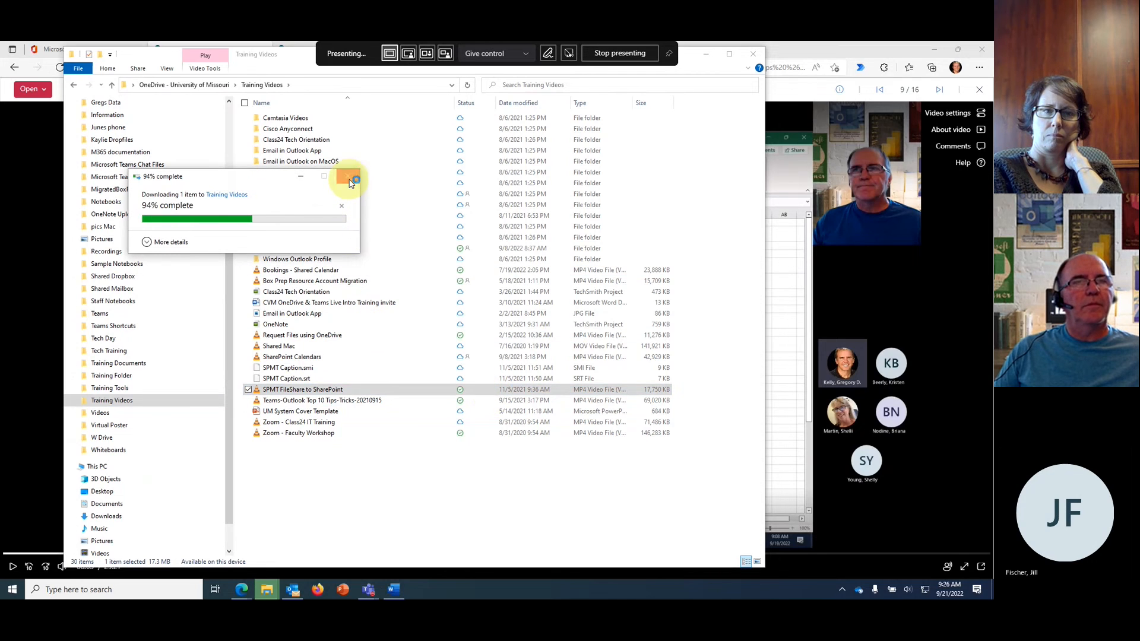
{"action": "left_click", "coordinate": [347, 177]}
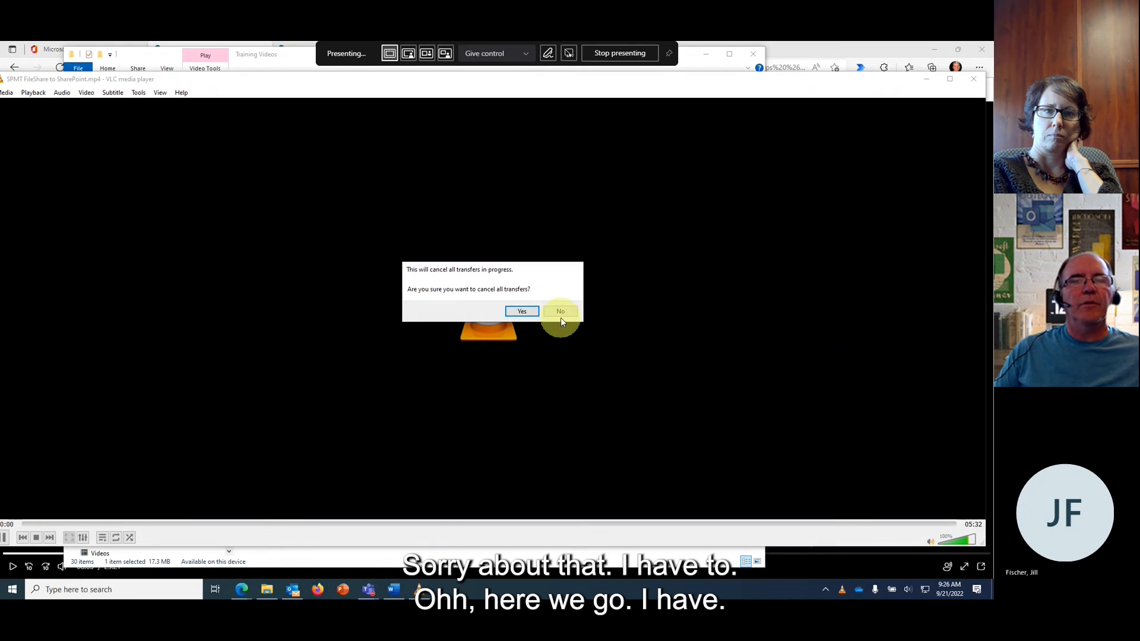
{"action": "left_click", "coordinate": [561, 311]}
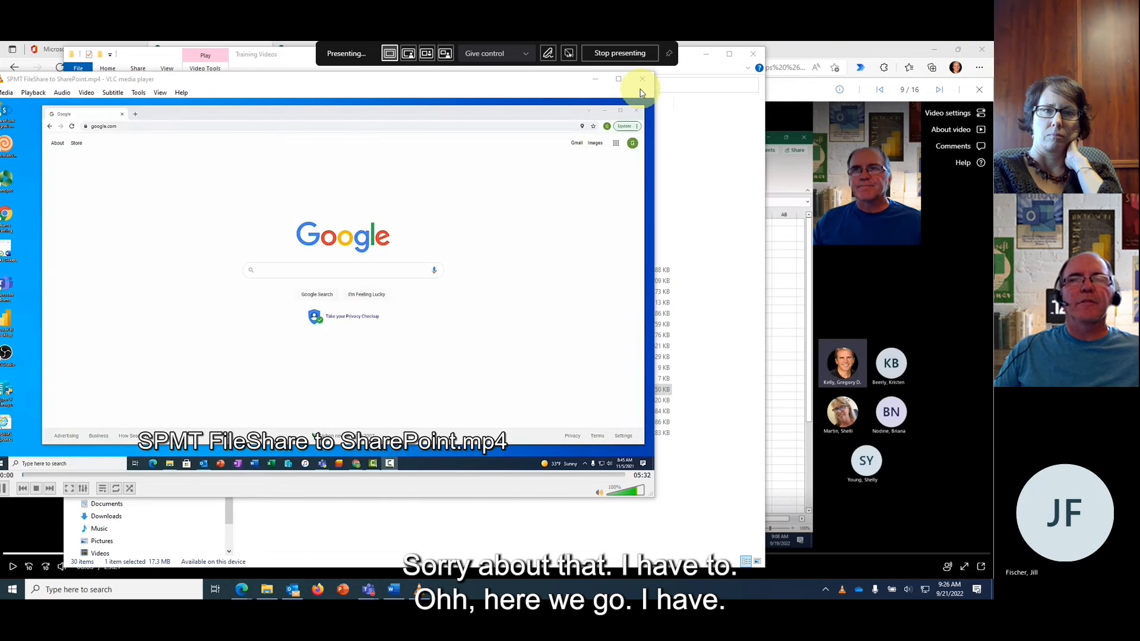
{"action": "left_click", "coordinate": [642, 79]}
- View the synced OneDrive - University of Missouri folder online in the web browser
{"action": "scroll", "coordinate": [143, 232], "scroll_direction": "up", "scroll_amount": 5}
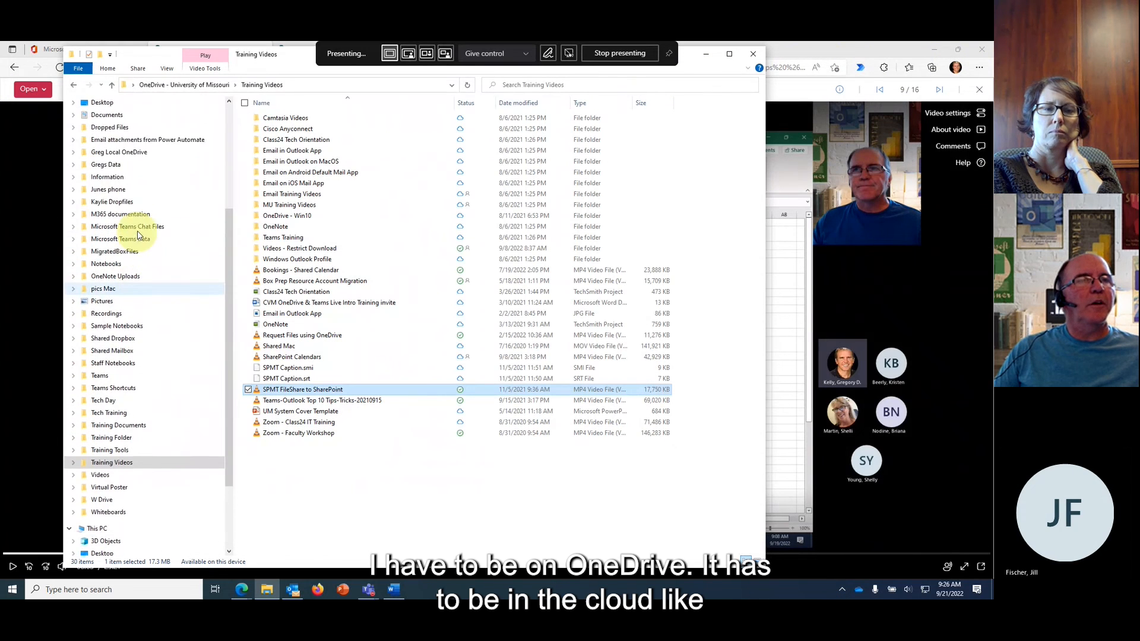
{"action": "scroll", "coordinate": [142, 232], "scroll_direction": "up", "scroll_amount": 1}
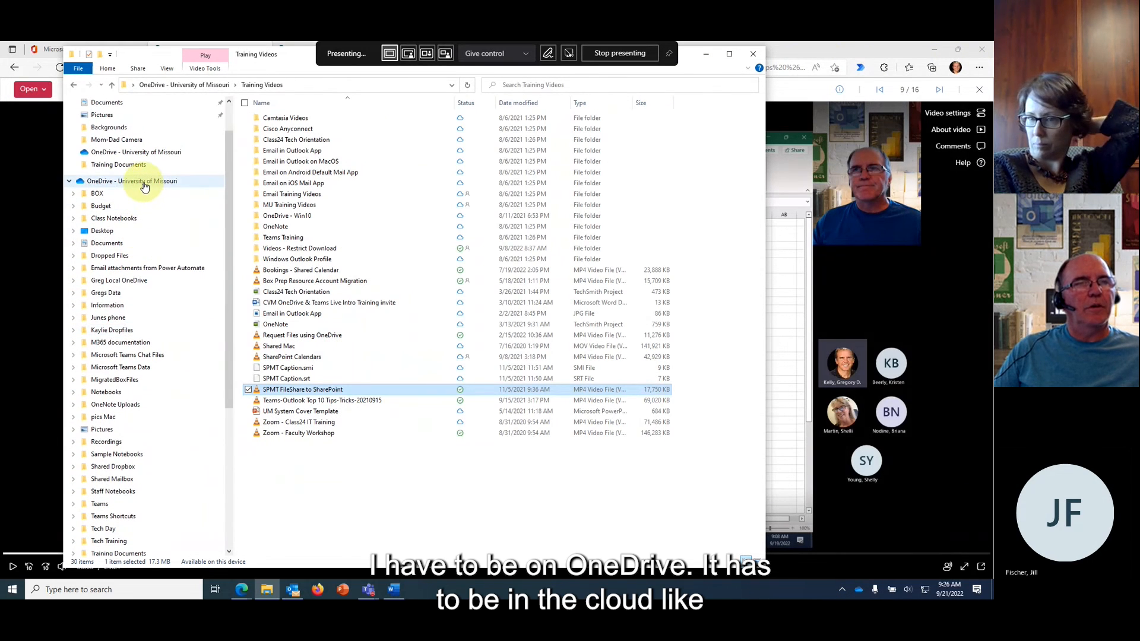
{"action": "right_click", "coordinate": [140, 185]}
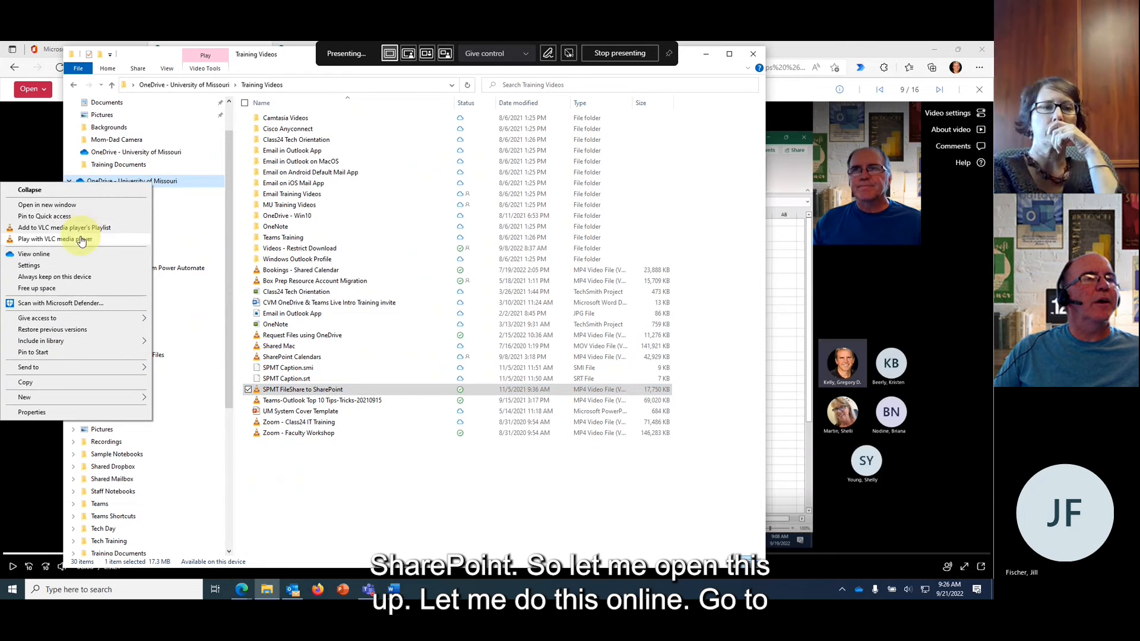
{"action": "left_click", "coordinate": [64, 254]}
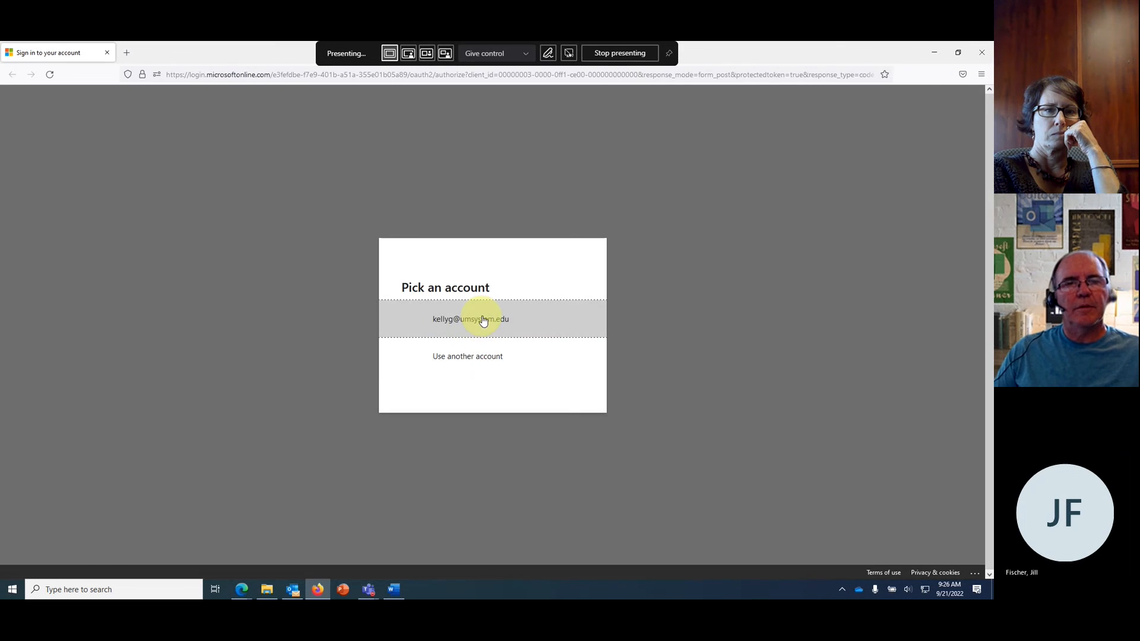
- Sign in with the listed university account and its password, verifying identity through a Microsoft Authenticator app request
{"action": "left_click", "coordinate": [483, 320]}
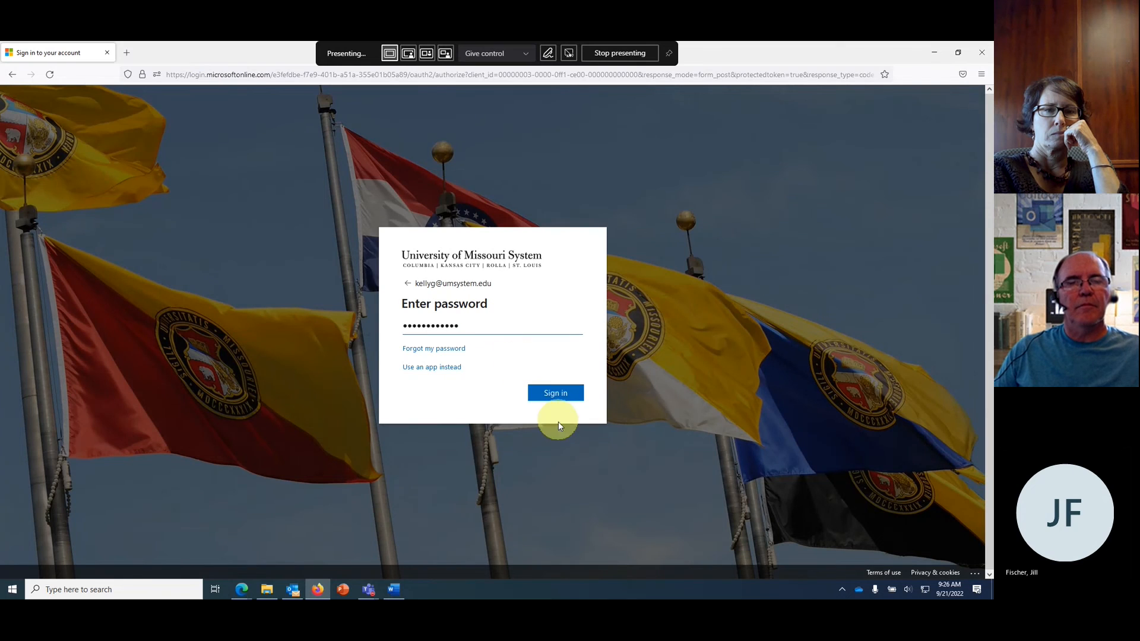
{"action": "left_click", "coordinate": [555, 395]}
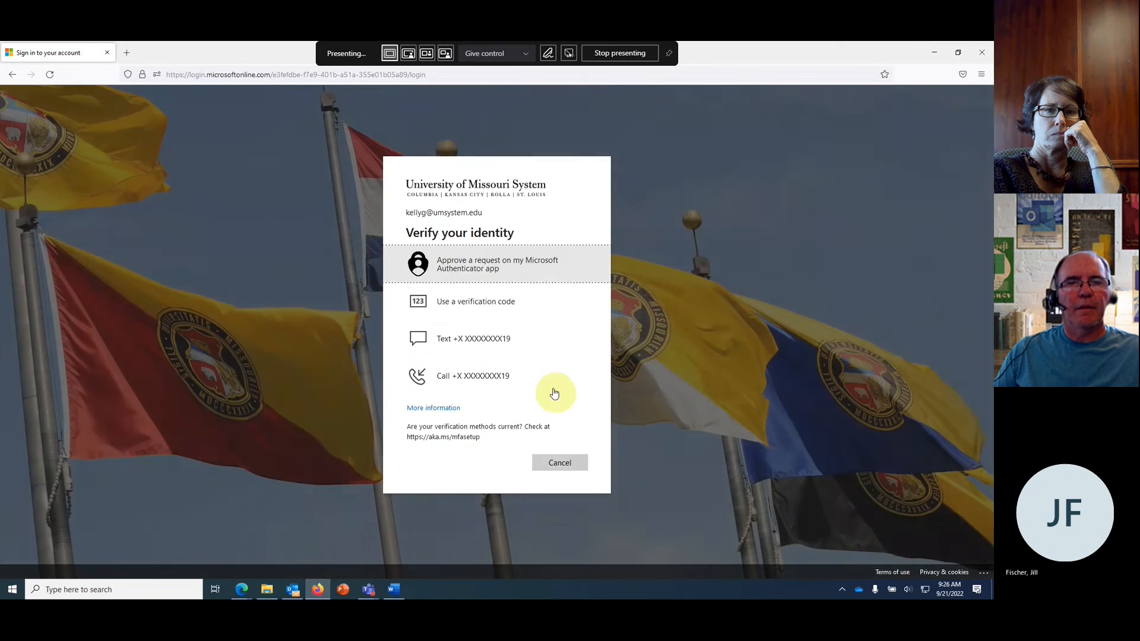
{"action": "left_click", "coordinate": [493, 271]}
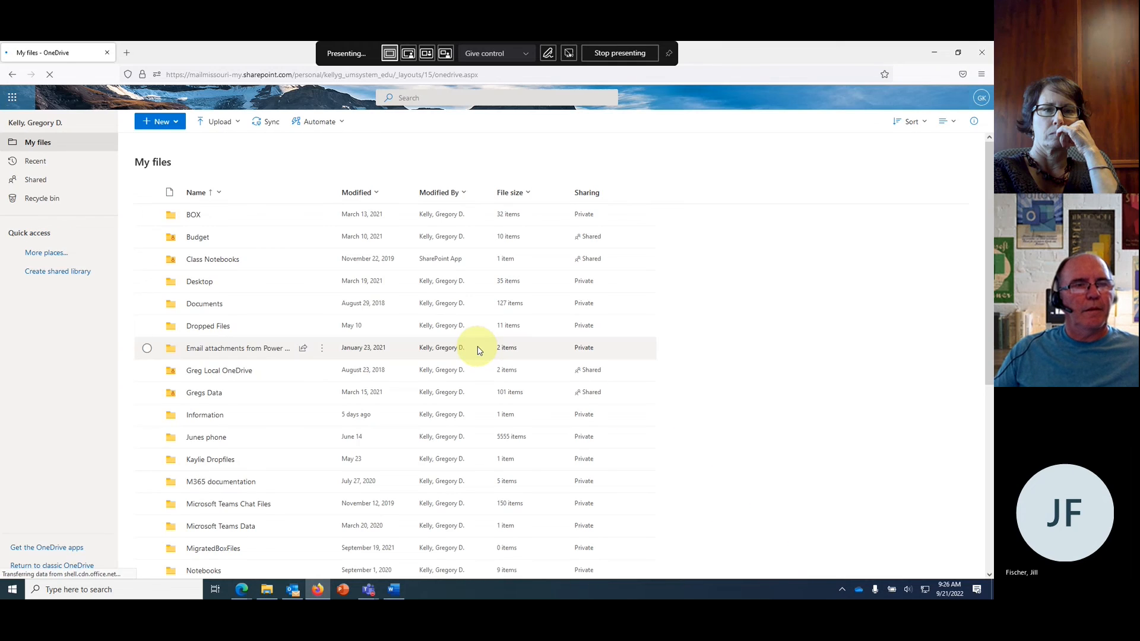
- Open the SPMT FileShare to SharePoint.mp4 video from the online Training Videos folder and pause it
{"action": "scroll", "coordinate": [284, 427], "scroll_direction": "down", "scroll_amount": 5}
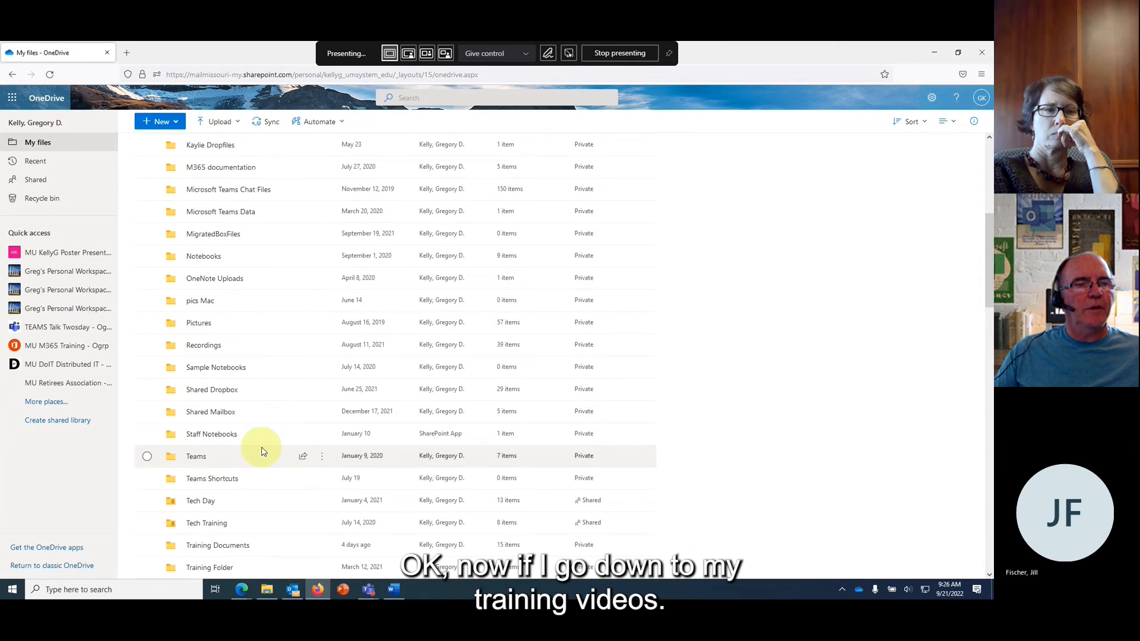
{"action": "scroll", "coordinate": [273, 453], "scroll_direction": "down", "scroll_amount": 3}
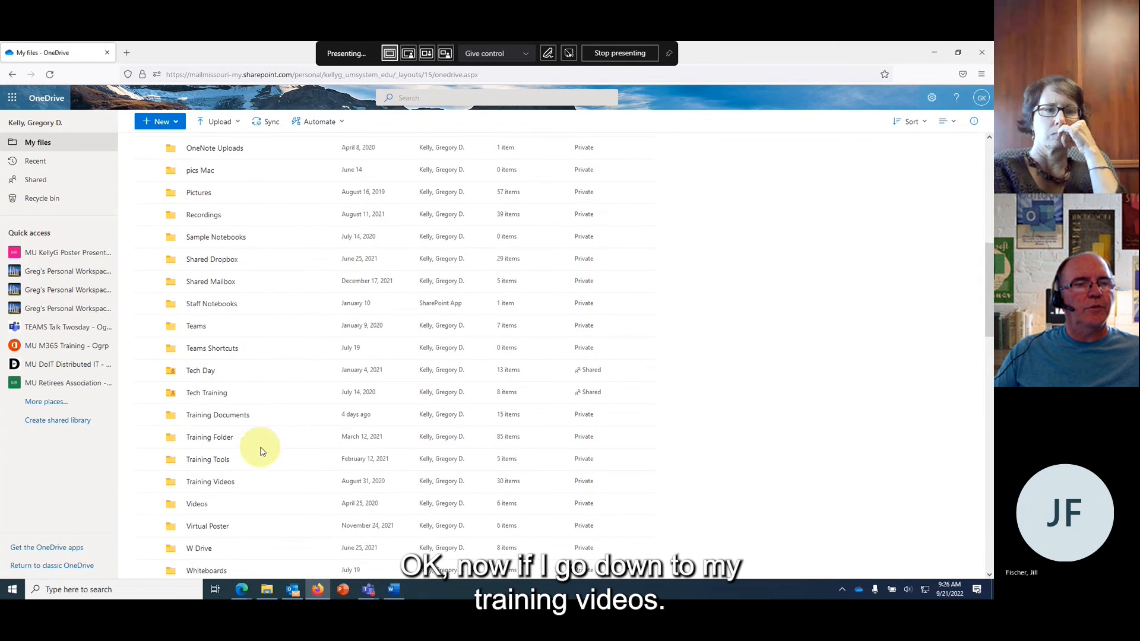
{"action": "left_click", "coordinate": [220, 481]}
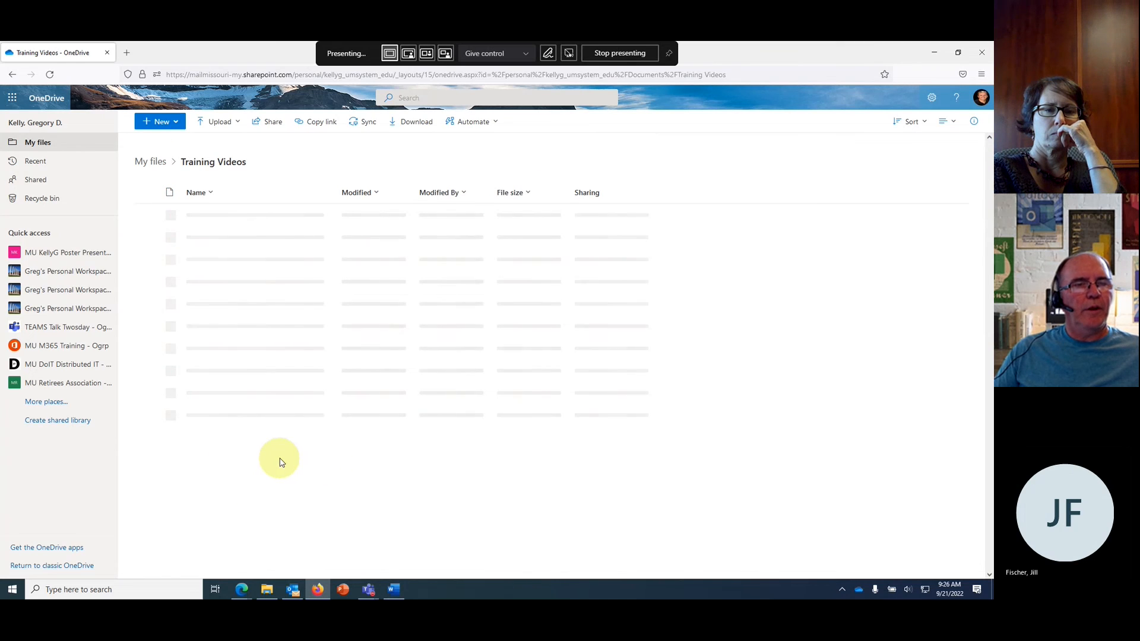
{"action": "scroll", "coordinate": [280, 458], "scroll_direction": "down", "scroll_amount": 3}
{"action": "scroll", "coordinate": [281, 462], "scroll_direction": "down", "scroll_amount": 5}
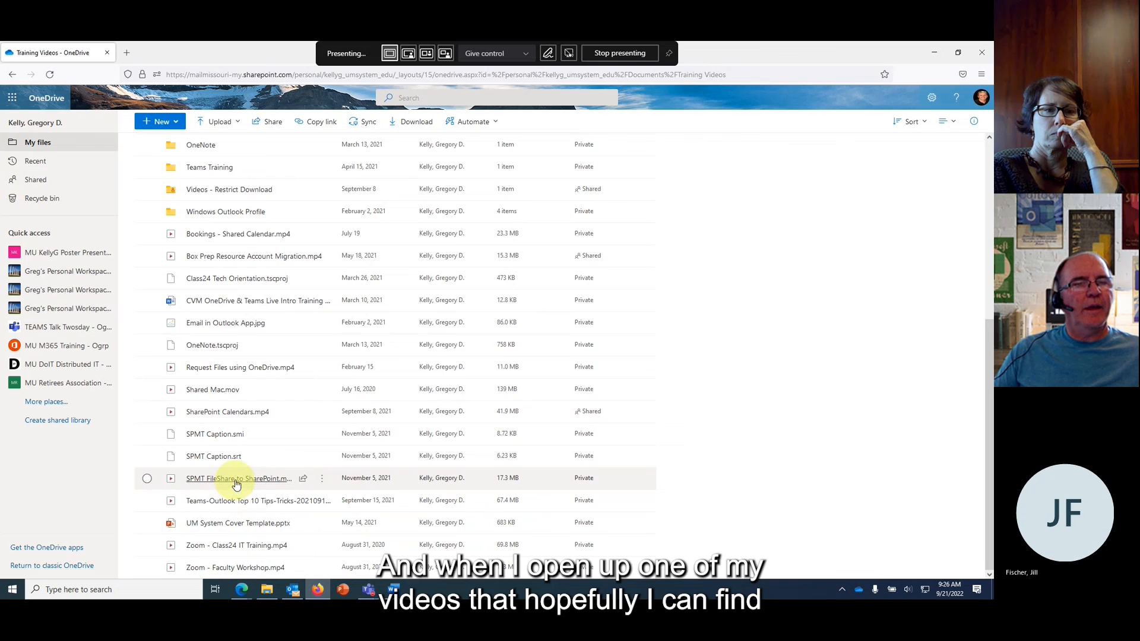
{"action": "mouse_move", "coordinate": [236, 484]}
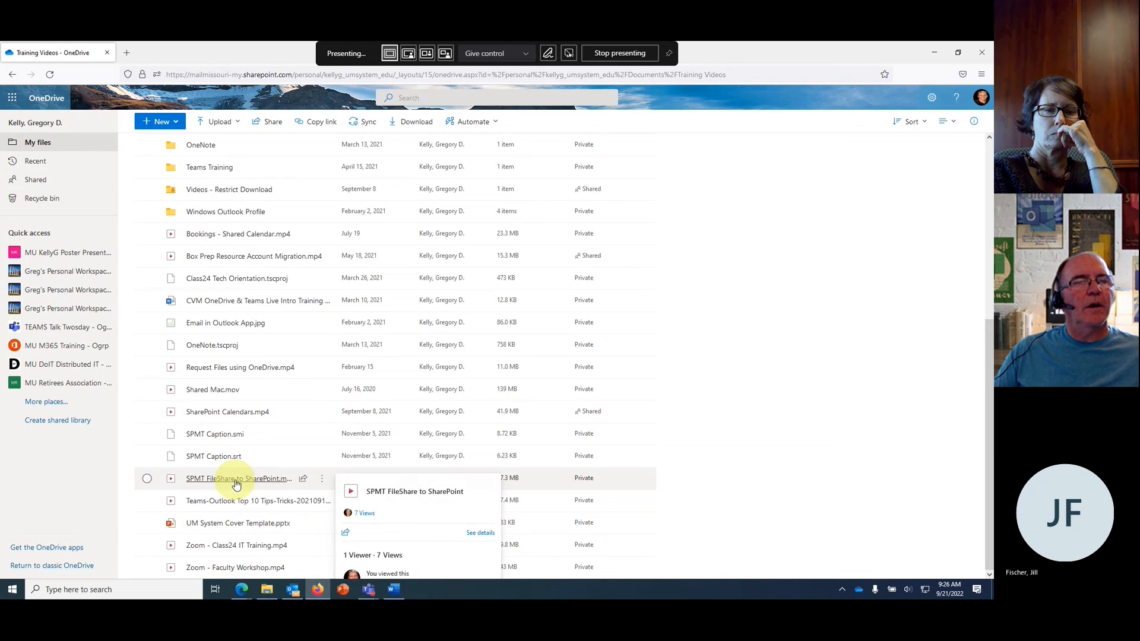
{"action": "left_click", "coordinate": [236, 484]}
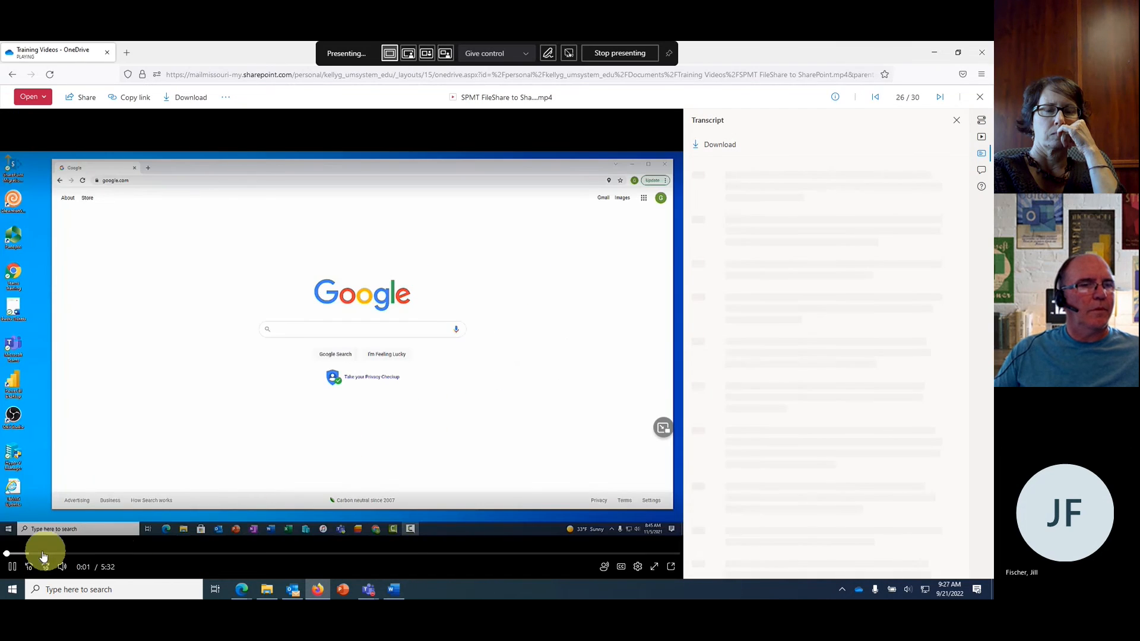
{"action": "left_click", "coordinate": [22, 565]}
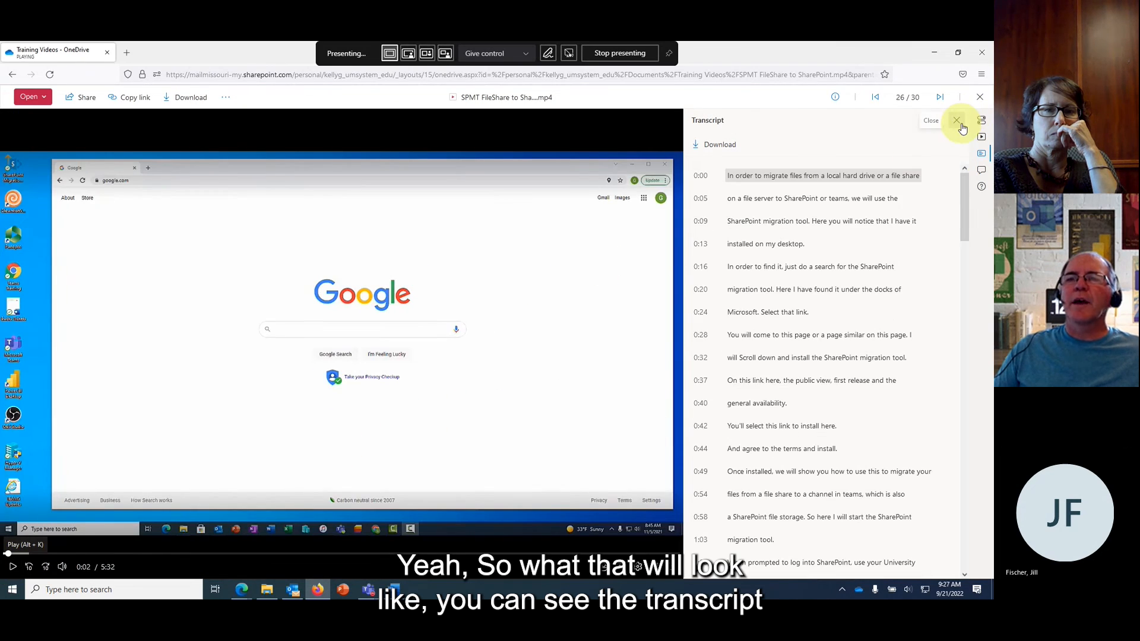
- Close the transcript, examine the transcript and captions options in the video settings, and close the settings
{"action": "left_click", "coordinate": [959, 122]}
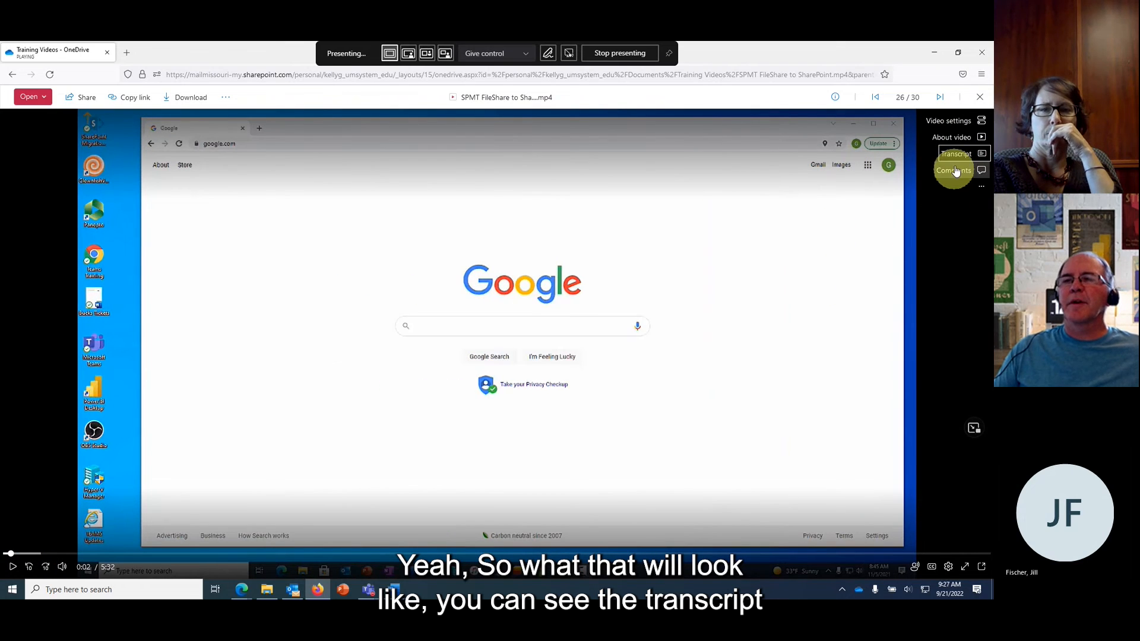
{"action": "left_click", "coordinate": [950, 121]}
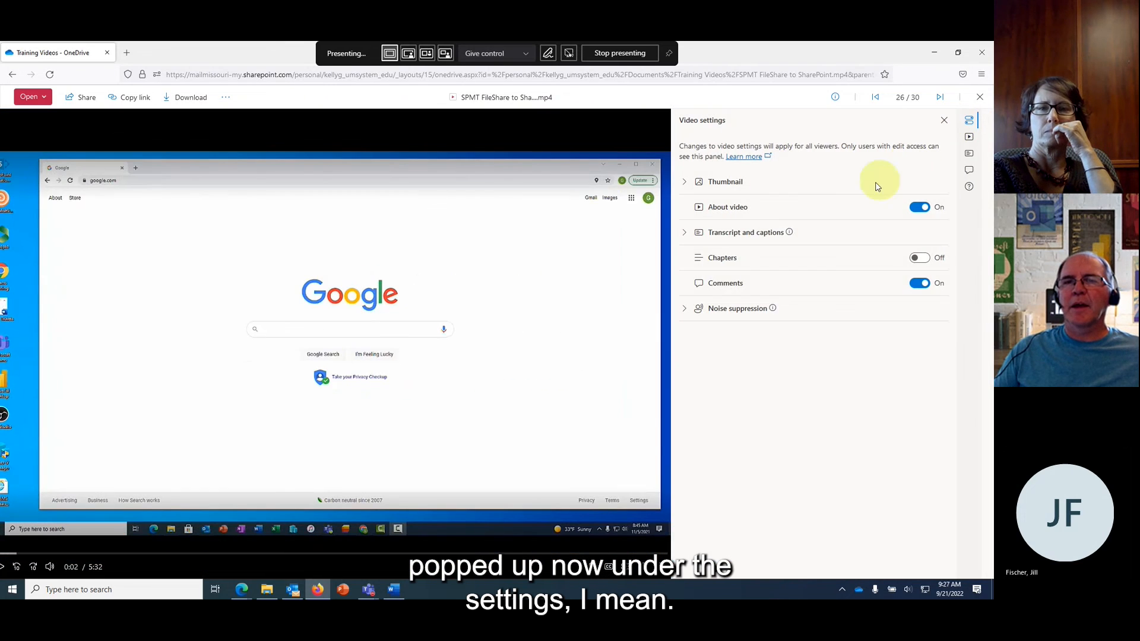
{"action": "left_click", "coordinate": [686, 236]}
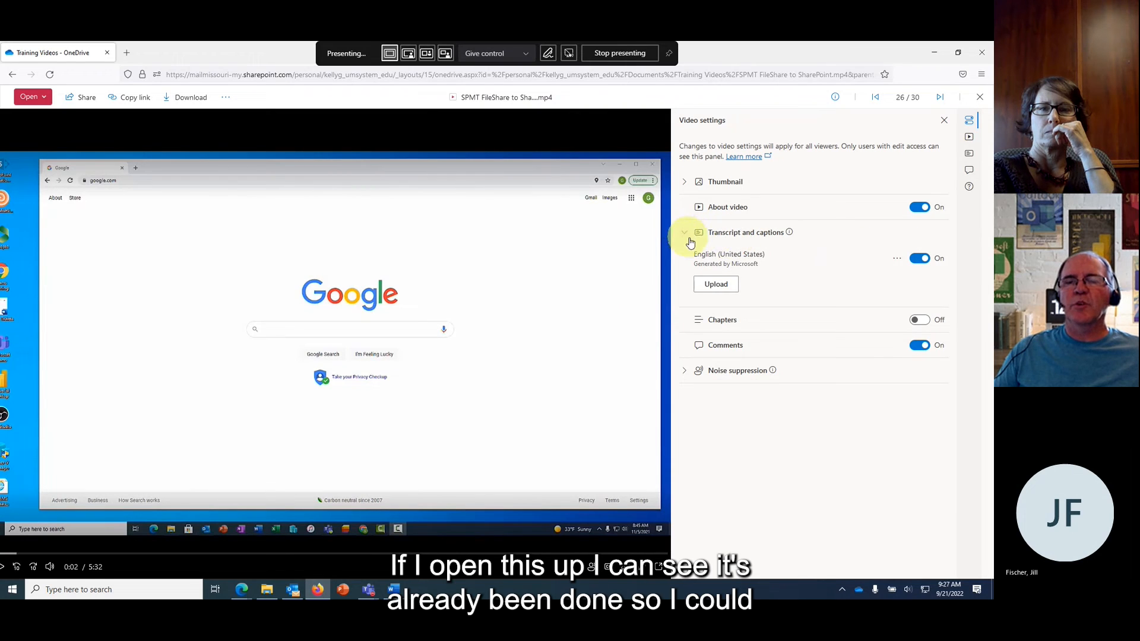
{"action": "left_click", "coordinate": [687, 237]}
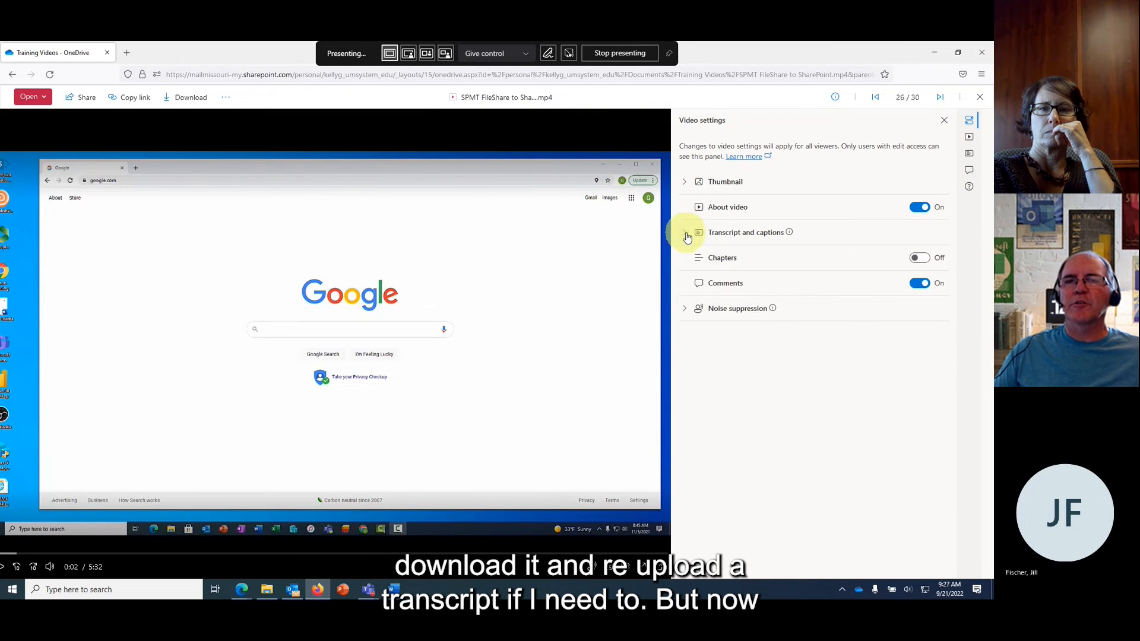
{"action": "left_click", "coordinate": [945, 121]}
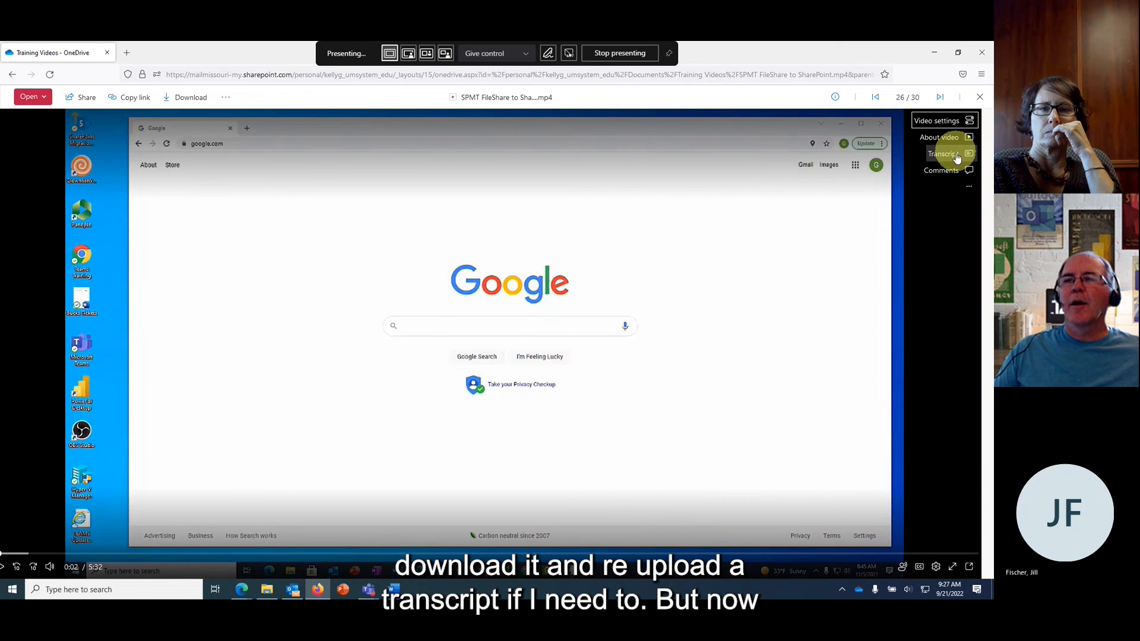
- Show the video's transcript again and play the video from 1:34
{"action": "left_click", "coordinate": [944, 156]}
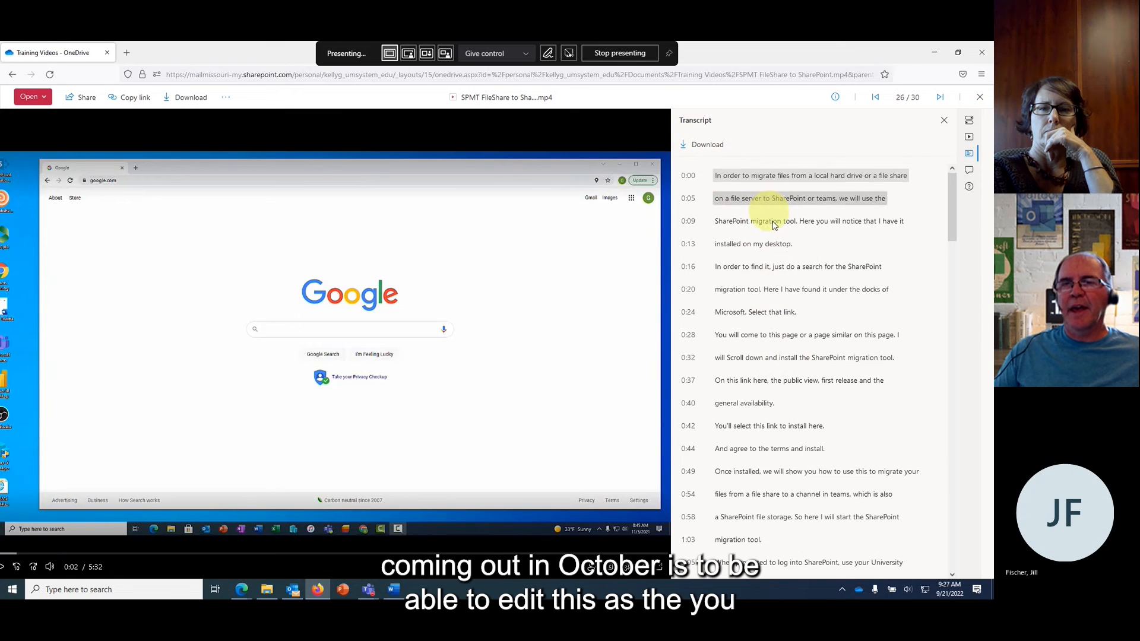
{"action": "left_click", "coordinate": [184, 554]}
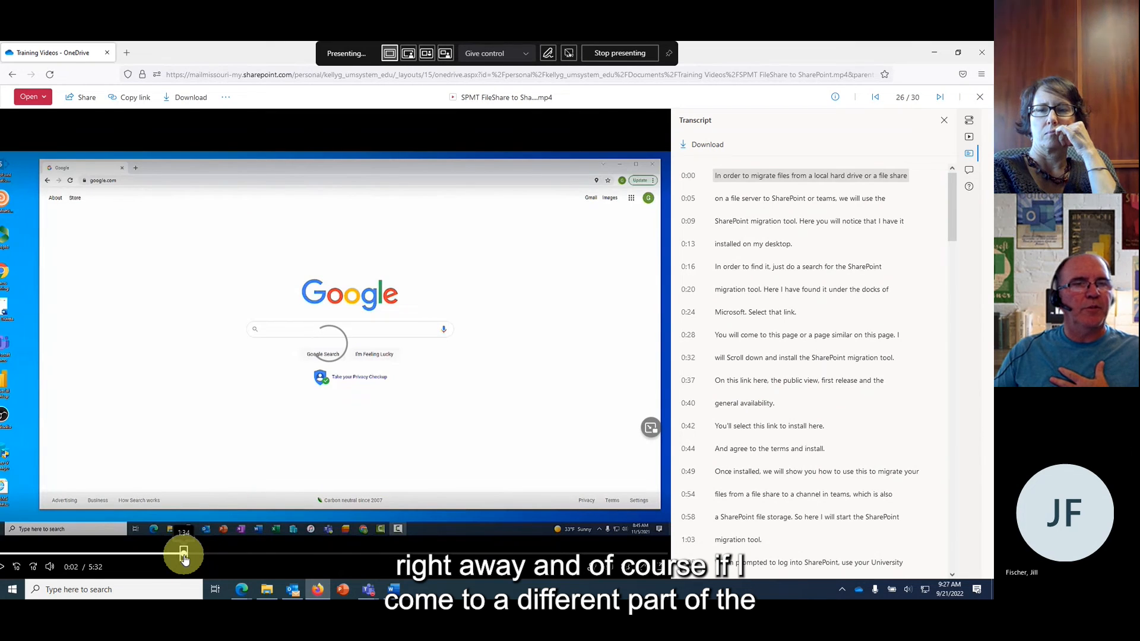
{"action": "left_click", "coordinate": [4, 567]}
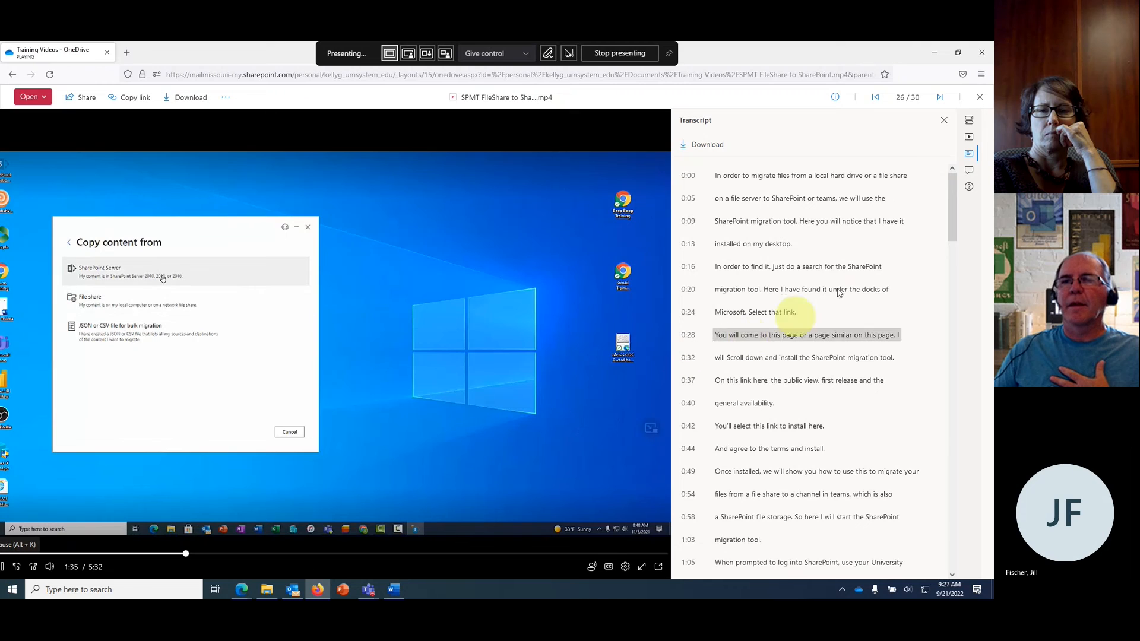
- Jump the video to the 4:25 line of the transcript, then close the transcript and the video
{"action": "left_click_drag", "start_coordinate": [946, 219], "coordinate": [976, 473]}
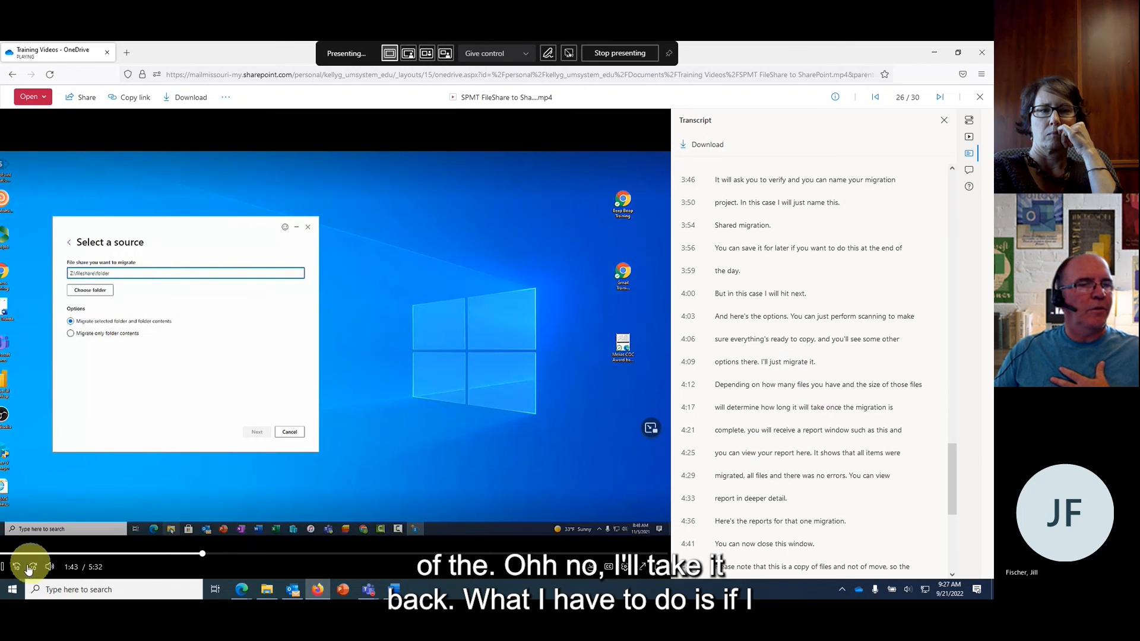
{"action": "left_click", "coordinate": [754, 455]}
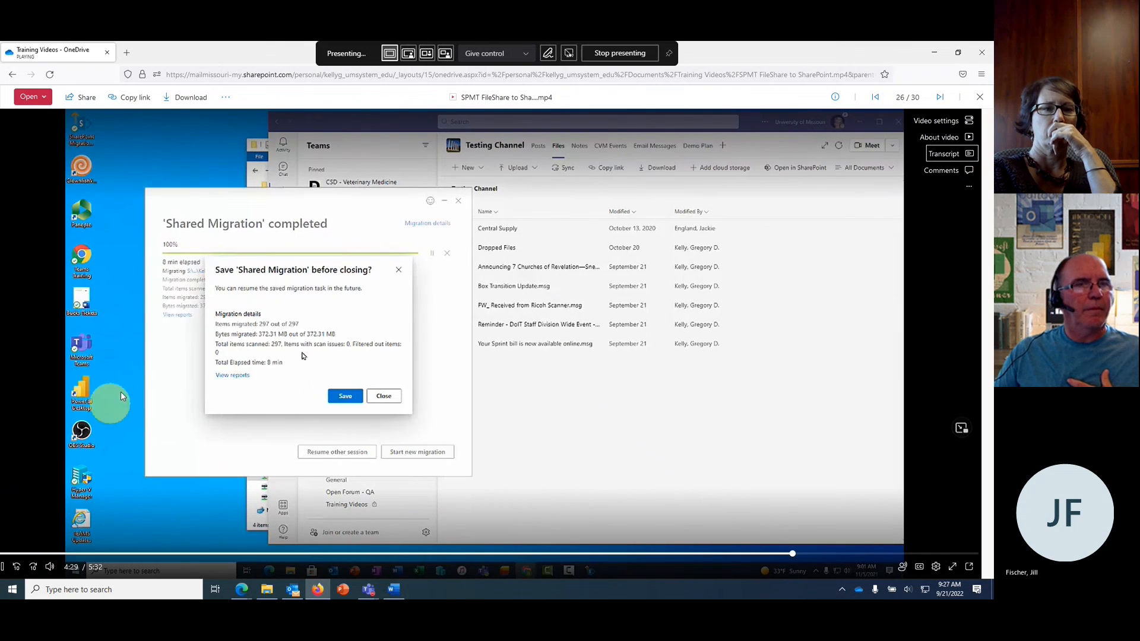
{"action": "left_click", "coordinate": [982, 100]}
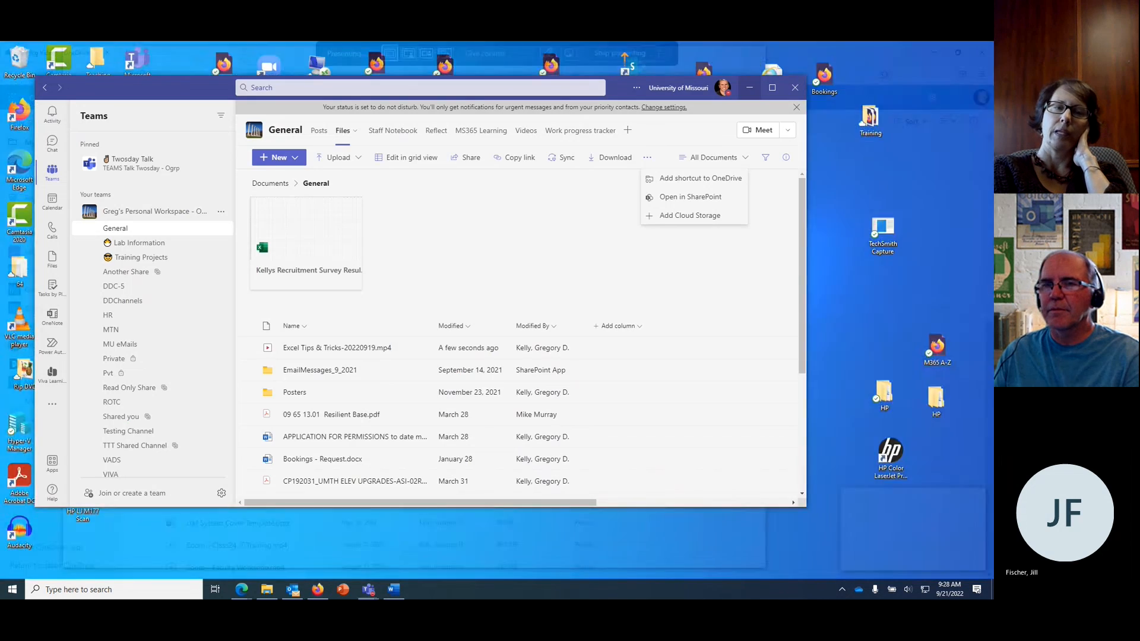
{"action": "left_click", "coordinate": [369, 590]}
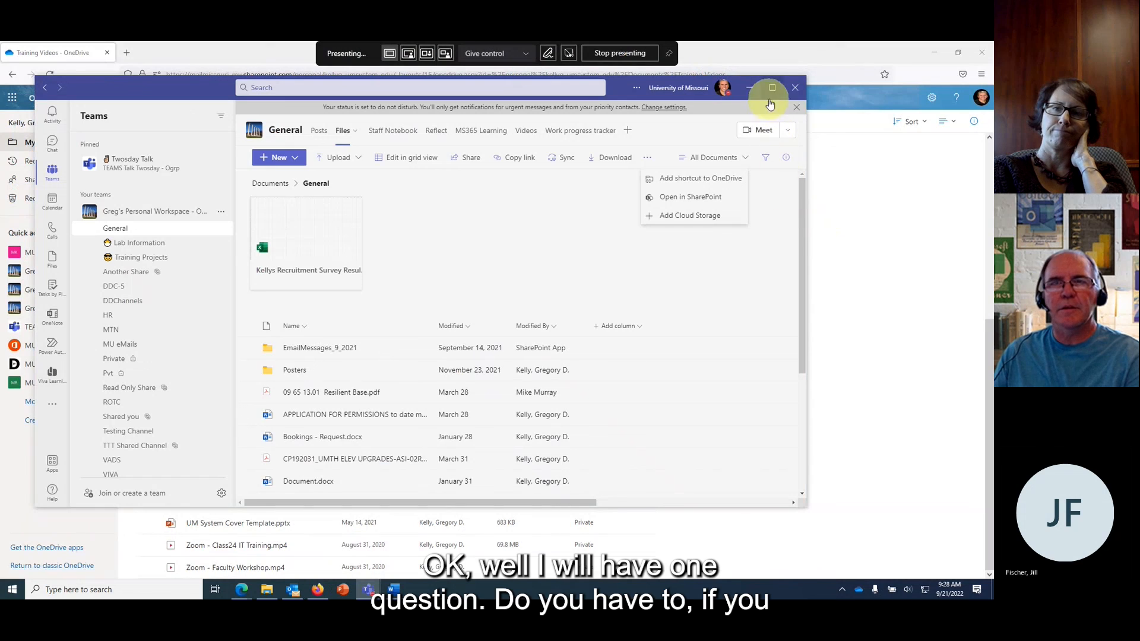
{"action": "left_click", "coordinate": [789, 87]}
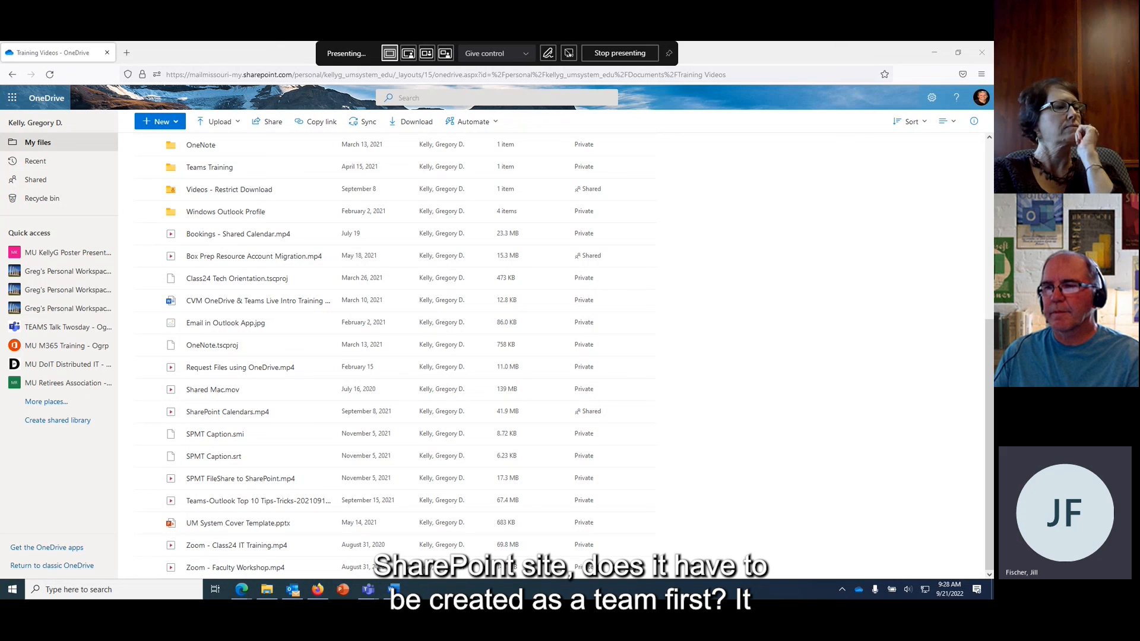
{"action": "key", "text": "alt+Tab"}
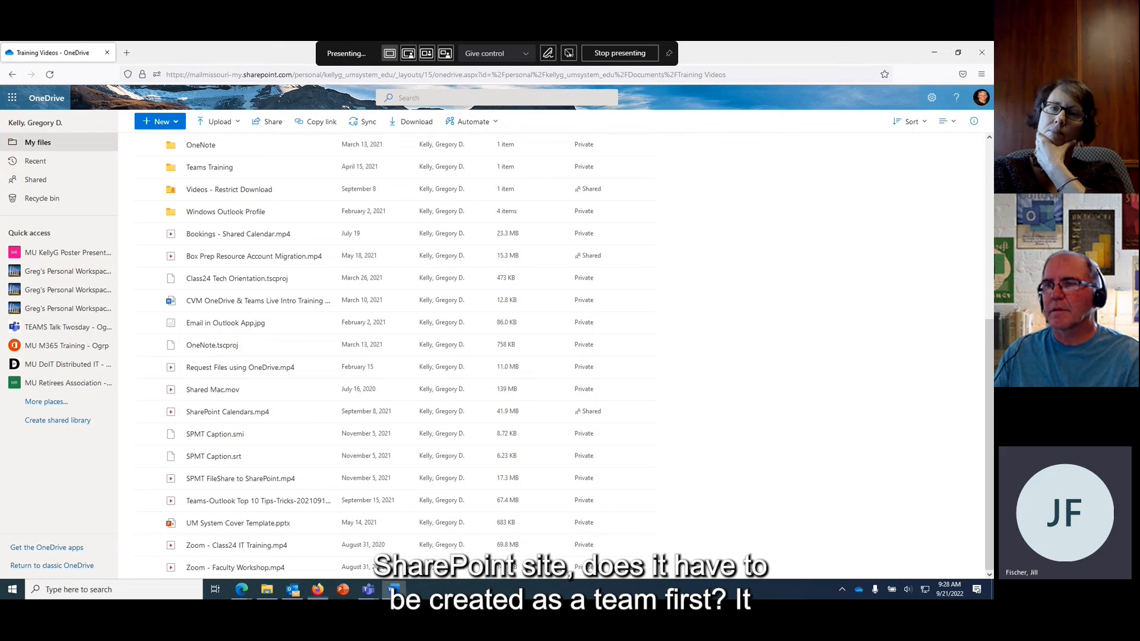
{"action": "key", "text": "alt+Tab"}
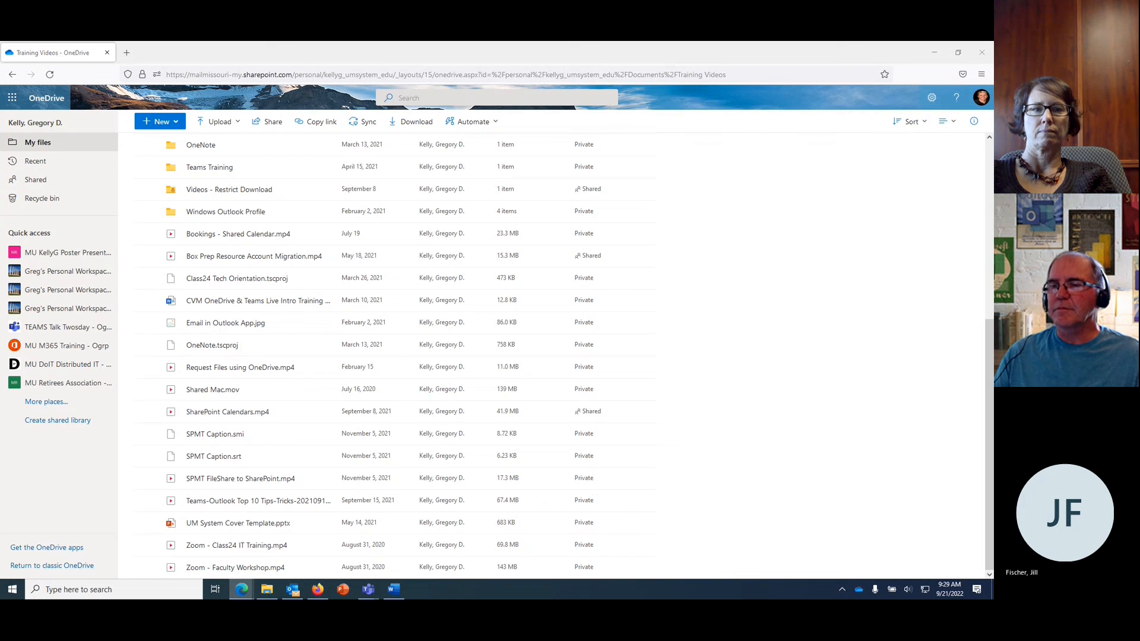
{"action": "key", "text": "alt+Tab"}
{"action": "left_click_drag", "start_coordinate": [556, 82], "coordinate": [993, 81]}
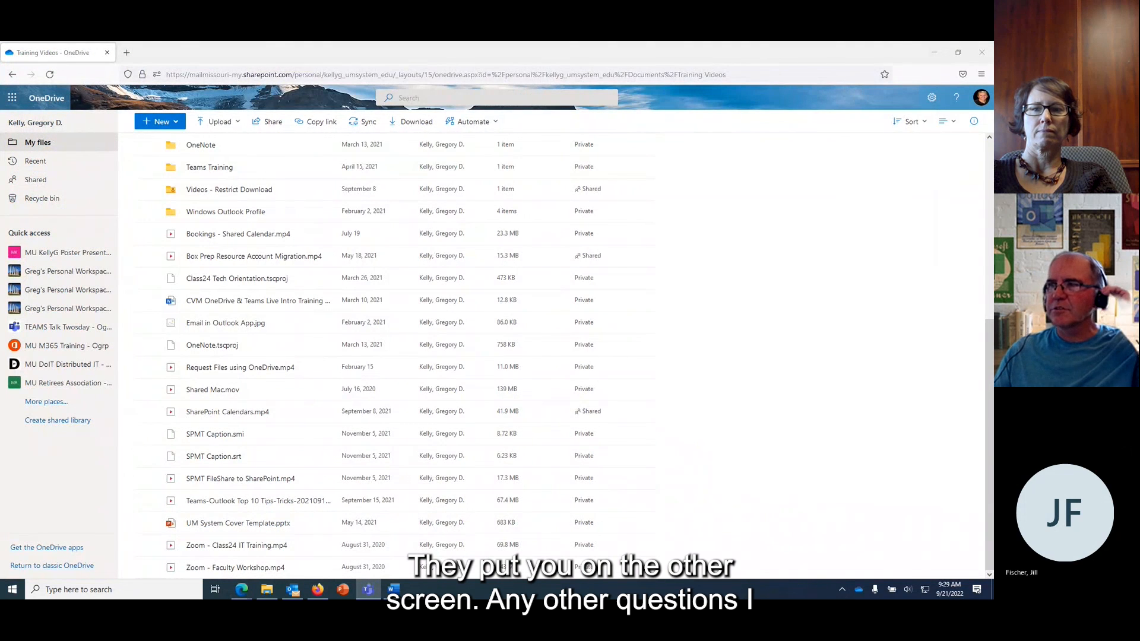